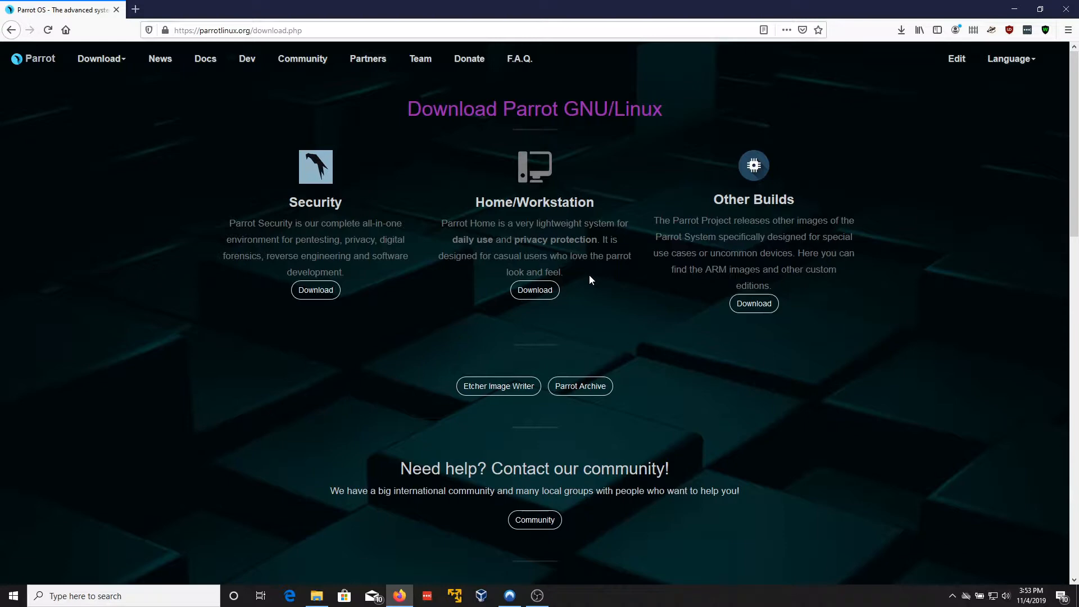
Step: Scroll down the Parrot download page to the Security, Home and IoT Features Table
{"action": "scroll", "coordinate": [322, 339], "scroll_direction": "down", "scroll_amount": 15}
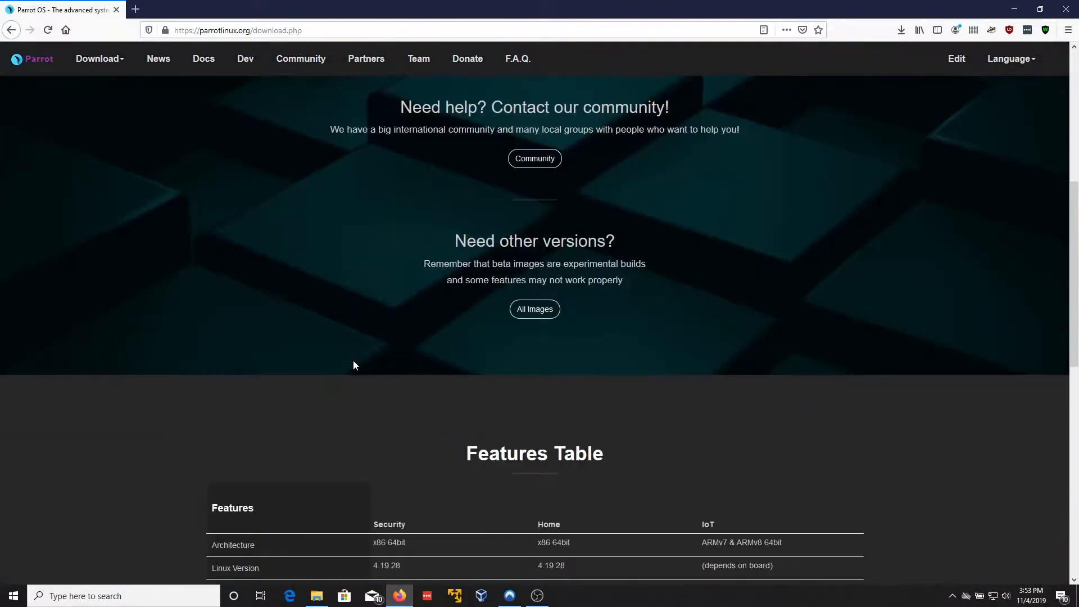
{"action": "scroll", "coordinate": [371, 384], "scroll_direction": "up", "scroll_amount": 2}
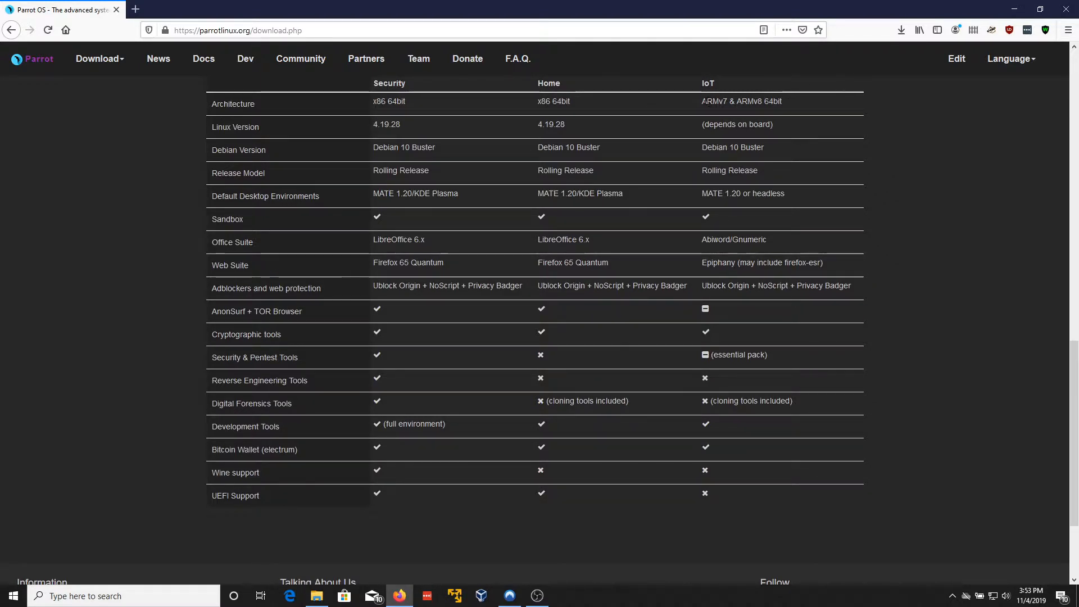
{"action": "scroll", "coordinate": [798, 308], "scroll_direction": "up", "scroll_amount": 7}
{"action": "scroll", "coordinate": [798, 307], "scroll_direction": "down", "scroll_amount": 6}
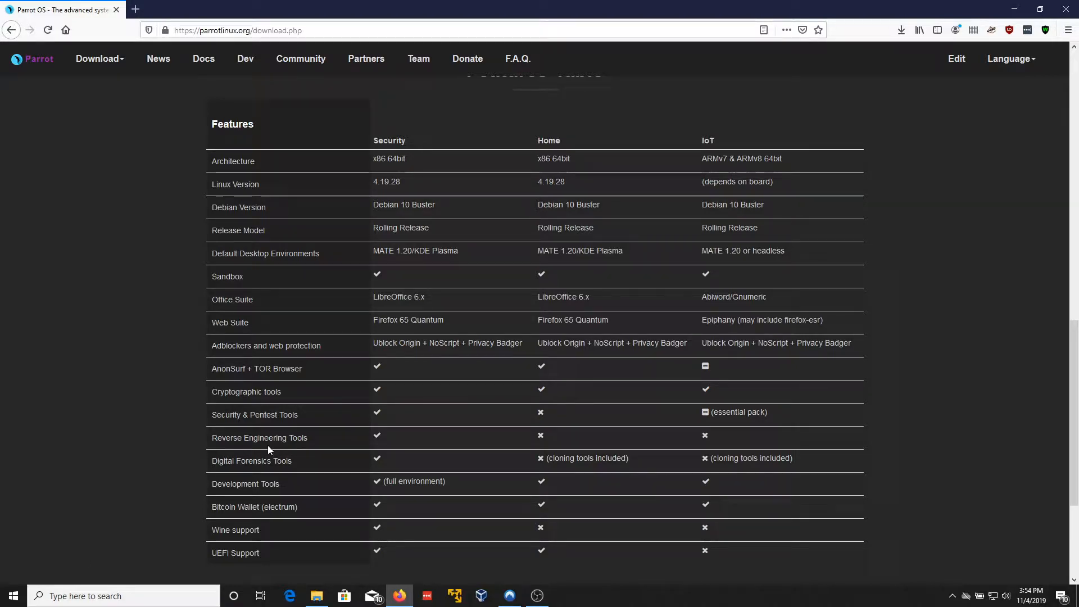
Step: Scroll back up to the Security, Home/Workstation and Other Builds download choices
{"action": "scroll", "coordinate": [515, 255], "scroll_direction": "up", "scroll_amount": 1}
{"action": "scroll", "coordinate": [516, 250], "scroll_direction": "up", "scroll_amount": 2}
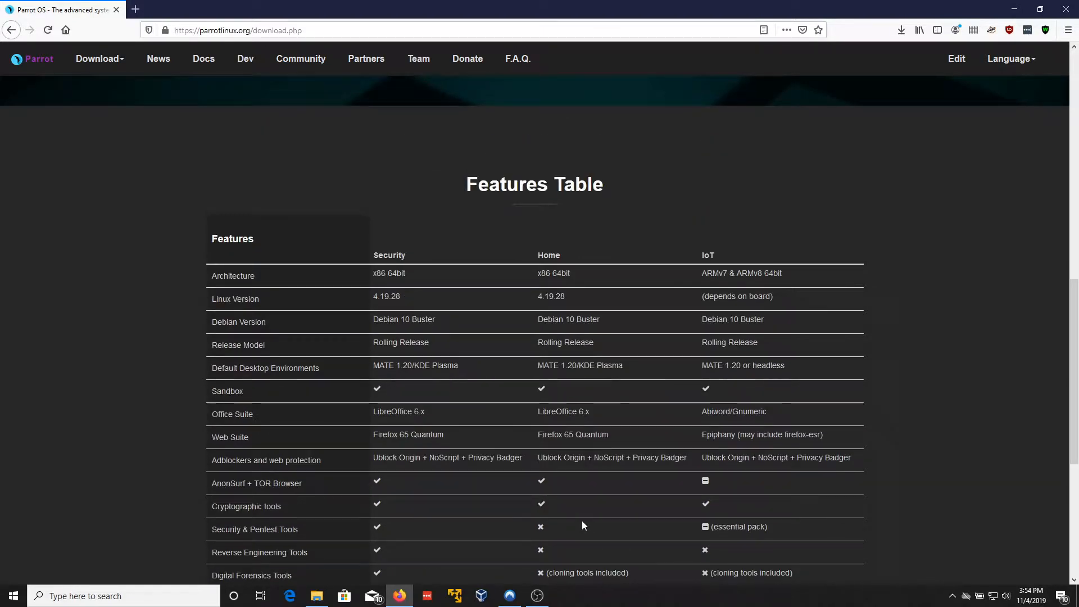
{"action": "scroll", "coordinate": [581, 520], "scroll_direction": "up", "scroll_amount": 1}
{"action": "scroll", "coordinate": [583, 521], "scroll_direction": "down", "scroll_amount": 2}
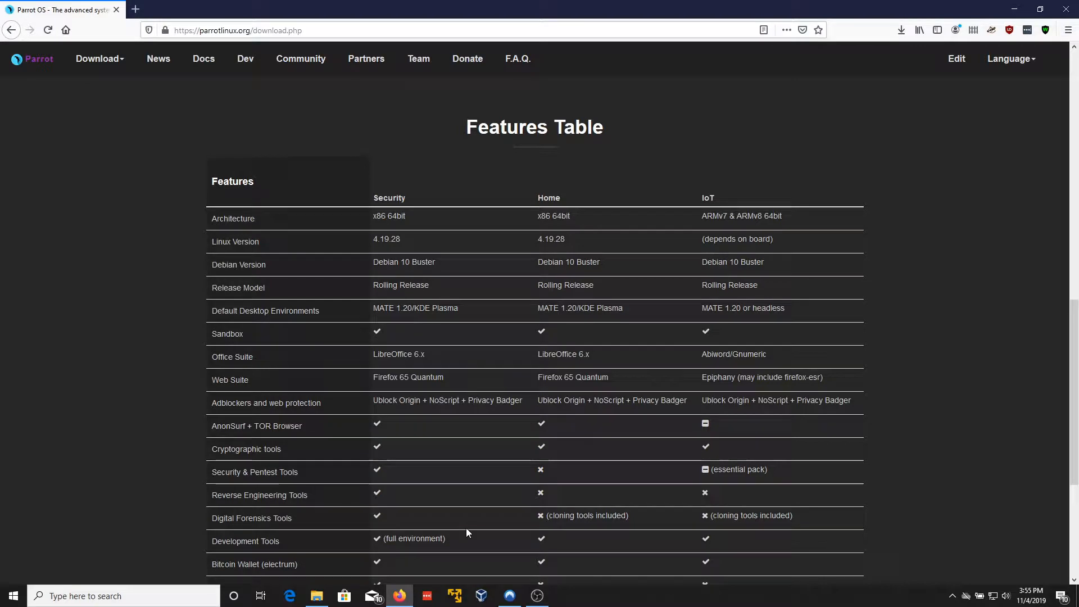
{"action": "scroll", "coordinate": [466, 531], "scroll_direction": "up", "scroll_amount": 4}
{"action": "scroll", "coordinate": [466, 528], "scroll_direction": "up", "scroll_amount": 8}
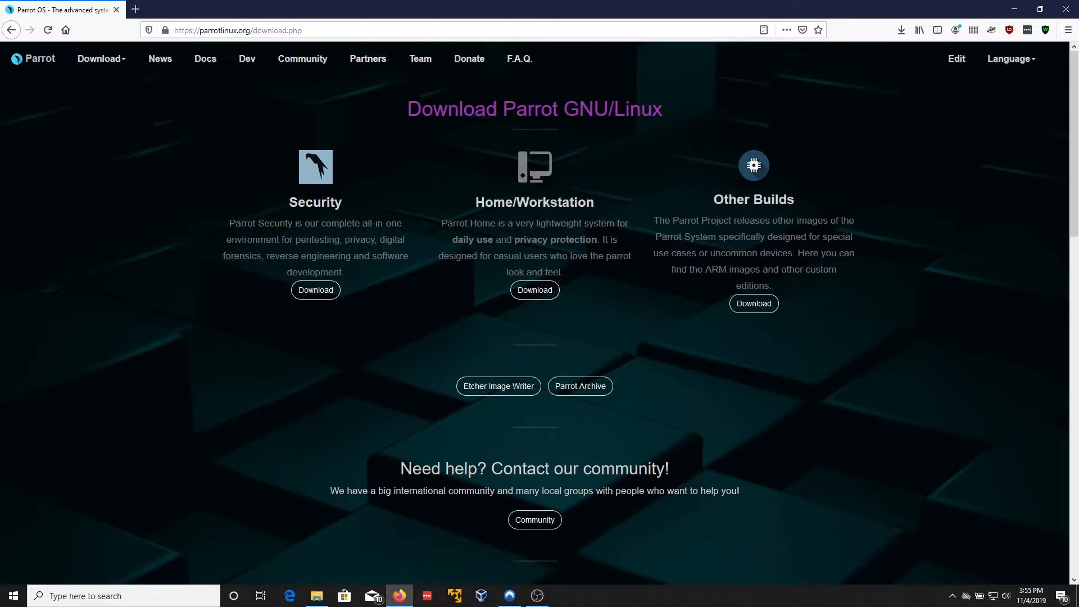
Step: Open the Parrot Security 4.7 download page from the Security edition's Download link
{"action": "left_click", "coordinate": [312, 295]}
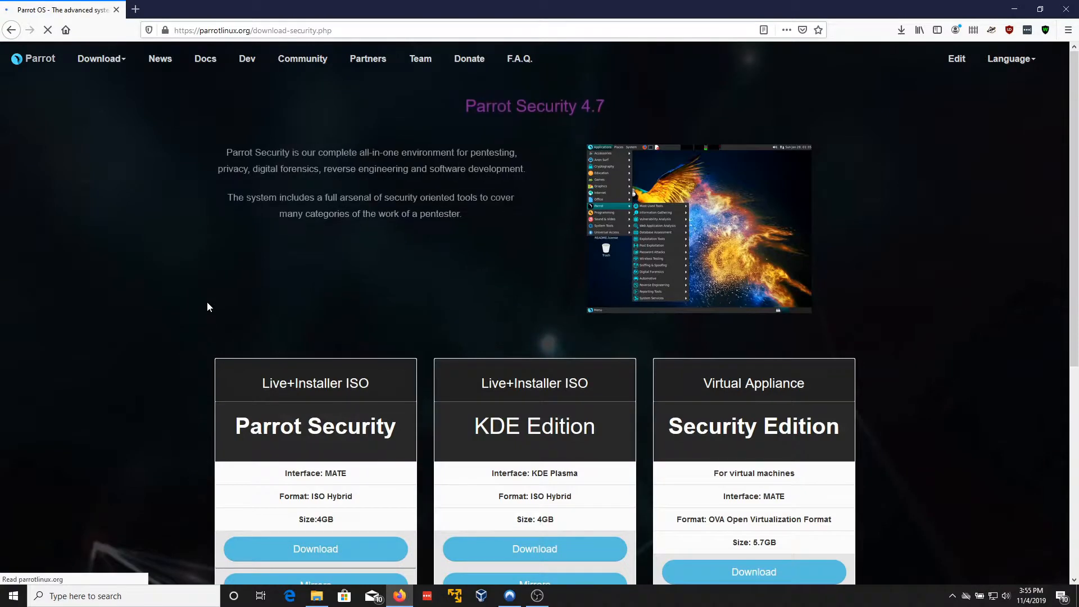
{"action": "scroll", "coordinate": [206, 303], "scroll_direction": "down", "scroll_amount": 2}
{"action": "scroll", "coordinate": [207, 307], "scroll_direction": "down", "scroll_amount": 2}
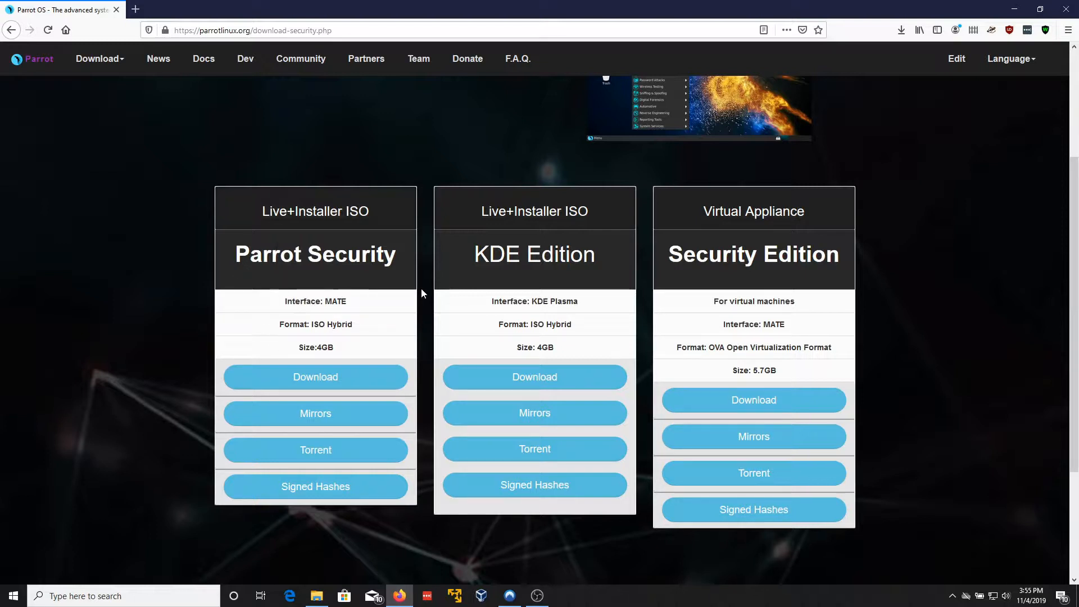
Step: Highlight and clear the MATE and KDE Plasma Interface lines on the edition cards
{"action": "left_click_drag", "start_coordinate": [423, 292], "coordinate": [585, 313]}
{"action": "left_click", "coordinate": [545, 302]}
{"action": "double_click", "coordinate": [331, 302]}
{"action": "triple_click", "coordinate": [567, 302]}
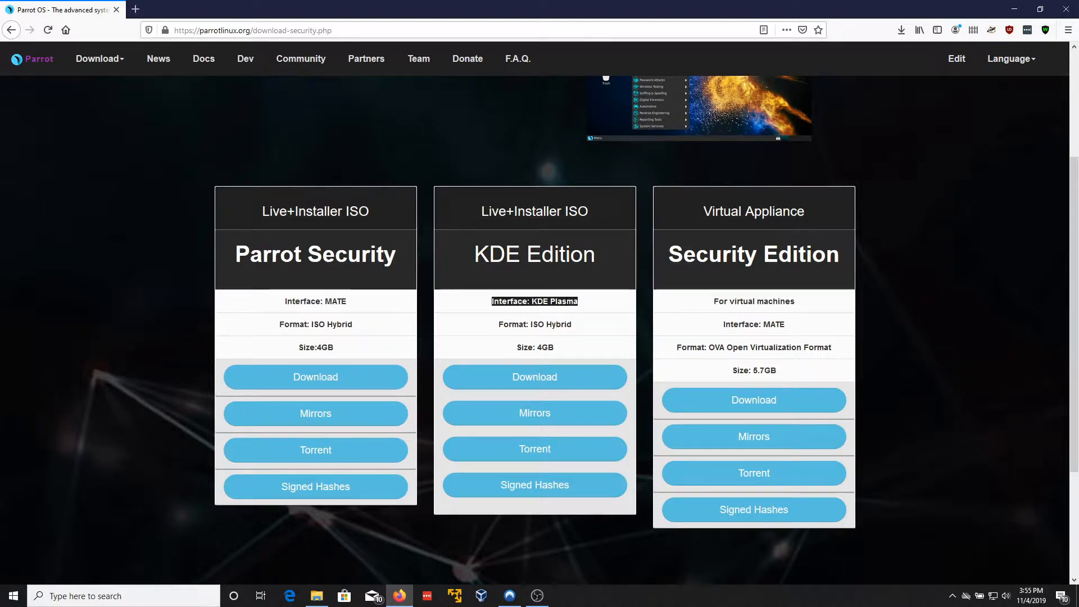
{"action": "left_click", "coordinate": [566, 302]}
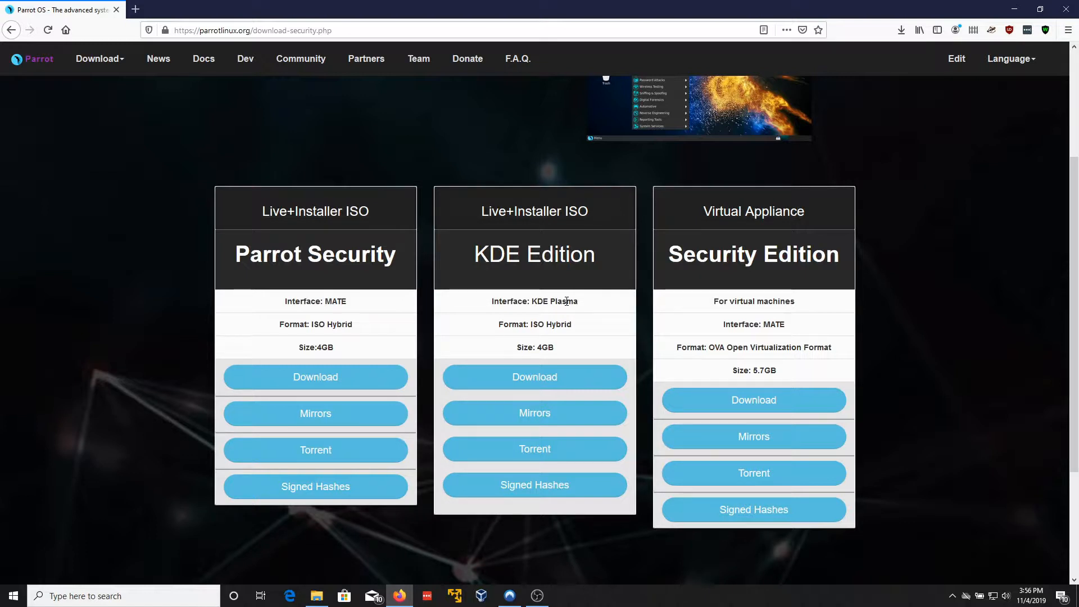
{"action": "double_click", "coordinate": [768, 324]}
{"action": "left_click", "coordinate": [718, 327]}
{"action": "scroll", "coordinate": [212, 234], "scroll_direction": "down", "scroll_amount": 3}
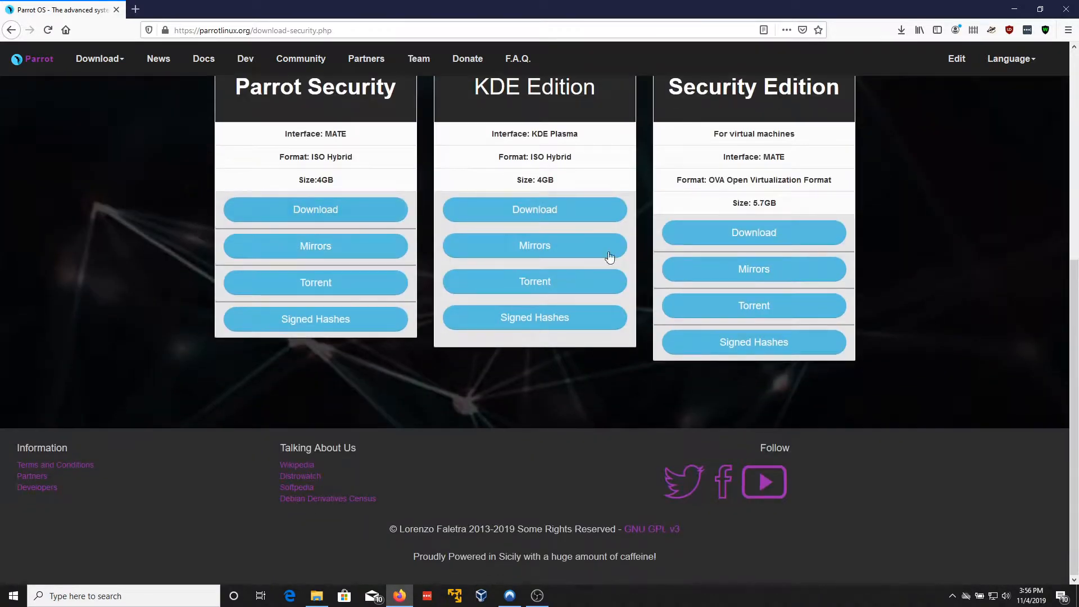
{"action": "scroll", "coordinate": [612, 250], "scroll_direction": "up", "scroll_amount": 2}
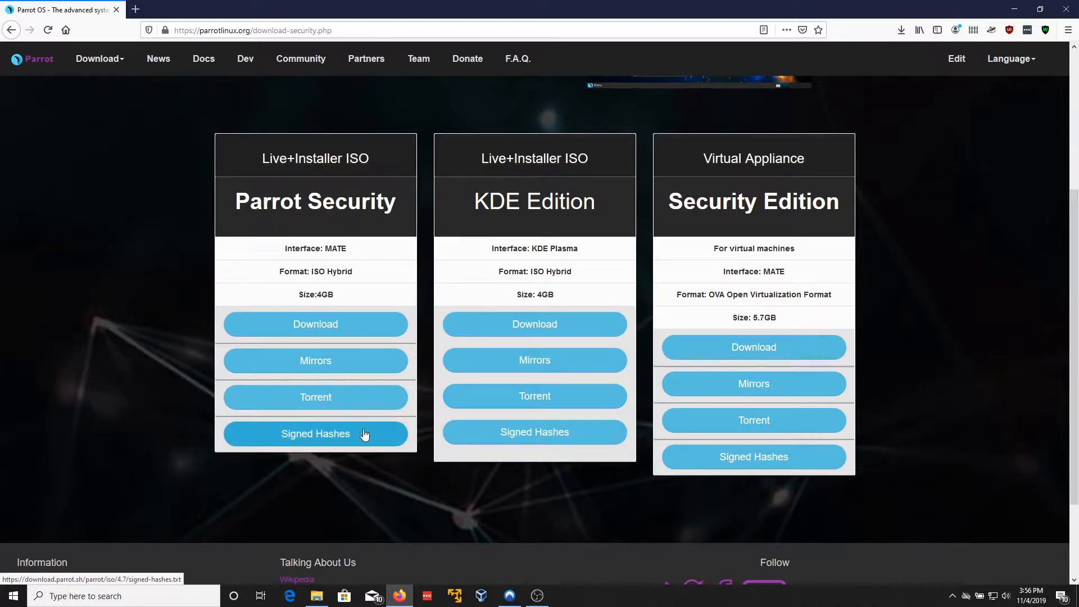
Step: Open Parrot 4.7's signed-hashes.txt in a new tab and scroll through its checksums
{"action": "left_click", "coordinate": [577, 434]}
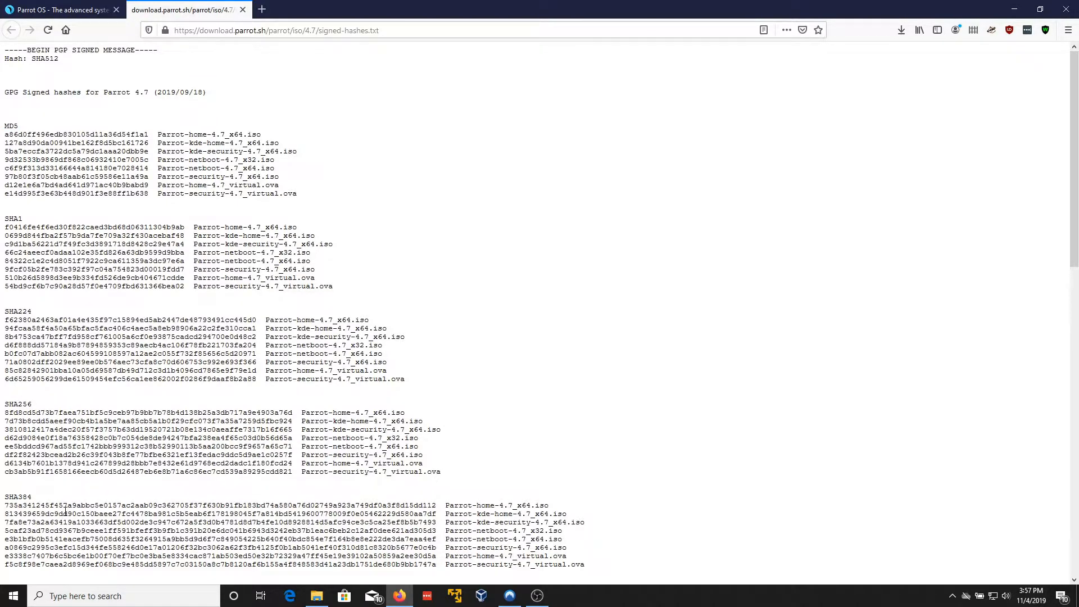
{"action": "scroll", "coordinate": [26, 413], "scroll_direction": "down", "scroll_amount": 5}
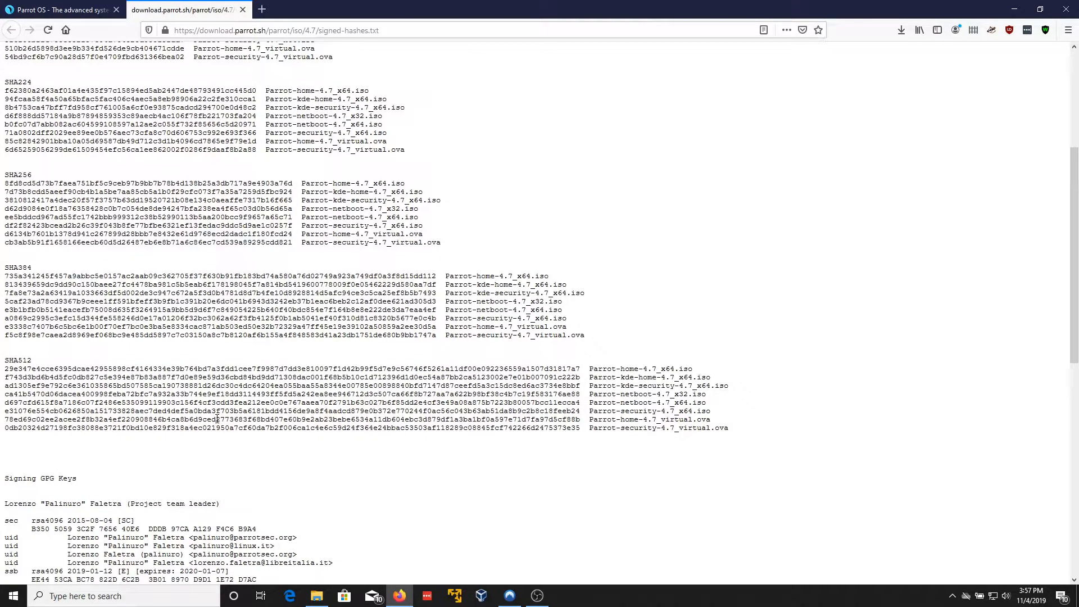
{"action": "scroll", "coordinate": [231, 421], "scroll_direction": "up", "scroll_amount": 2}
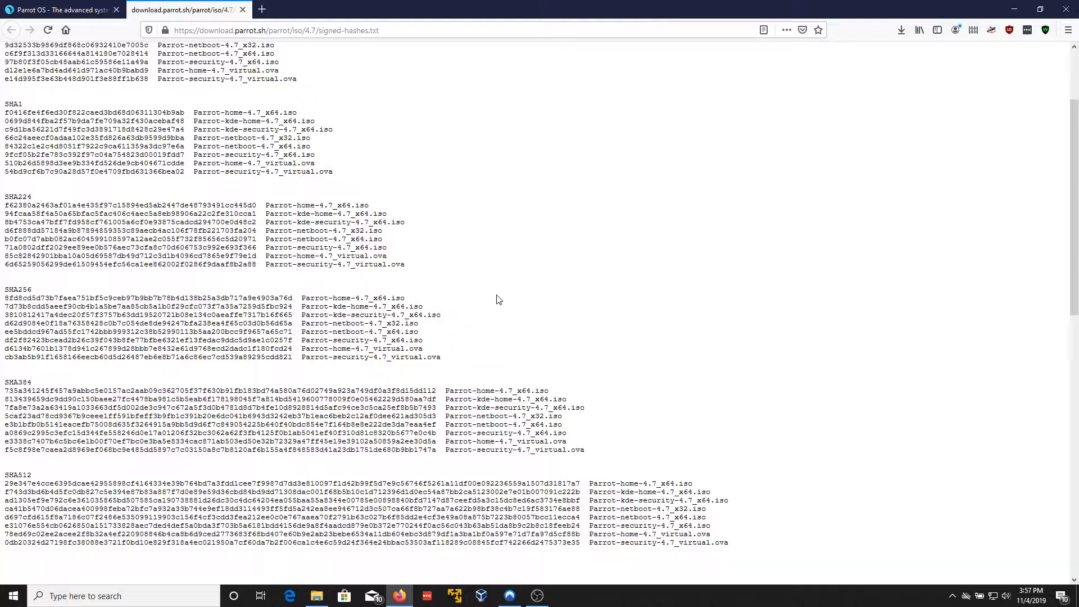
{"action": "scroll", "coordinate": [277, 332], "scroll_direction": "down", "scroll_amount": 3}
{"action": "scroll", "coordinate": [277, 332], "scroll_direction": "down", "scroll_amount": 1}
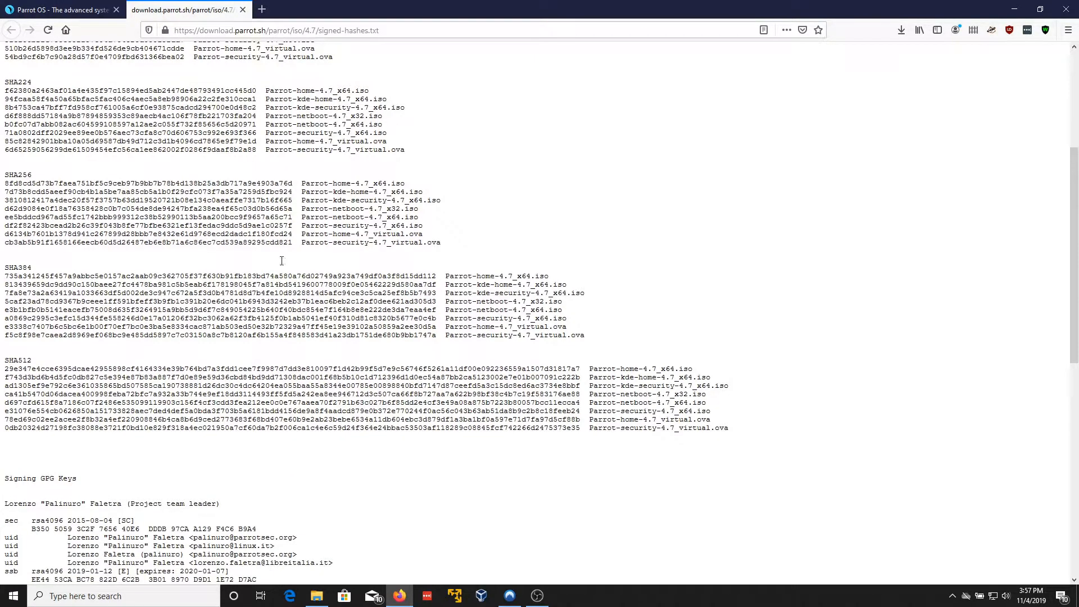
{"action": "scroll", "coordinate": [174, 405], "scroll_direction": "up", "scroll_amount": 8}
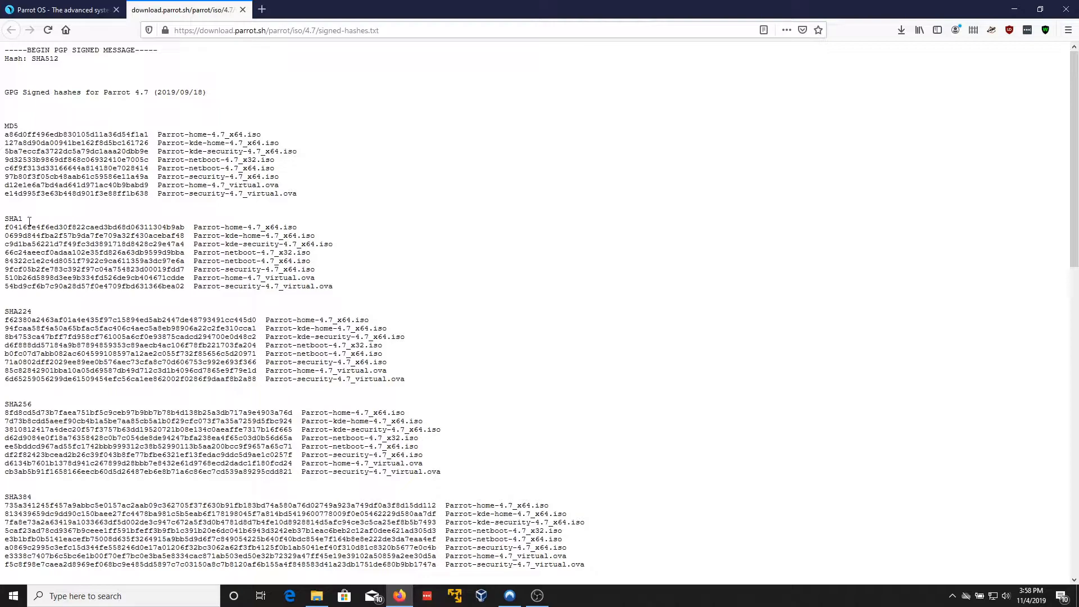
Step: Minimize Firefox, launch MD5 & SHA Checksum Utility and hash Discord's Update.exe
{"action": "left_click", "coordinate": [1014, 9]}
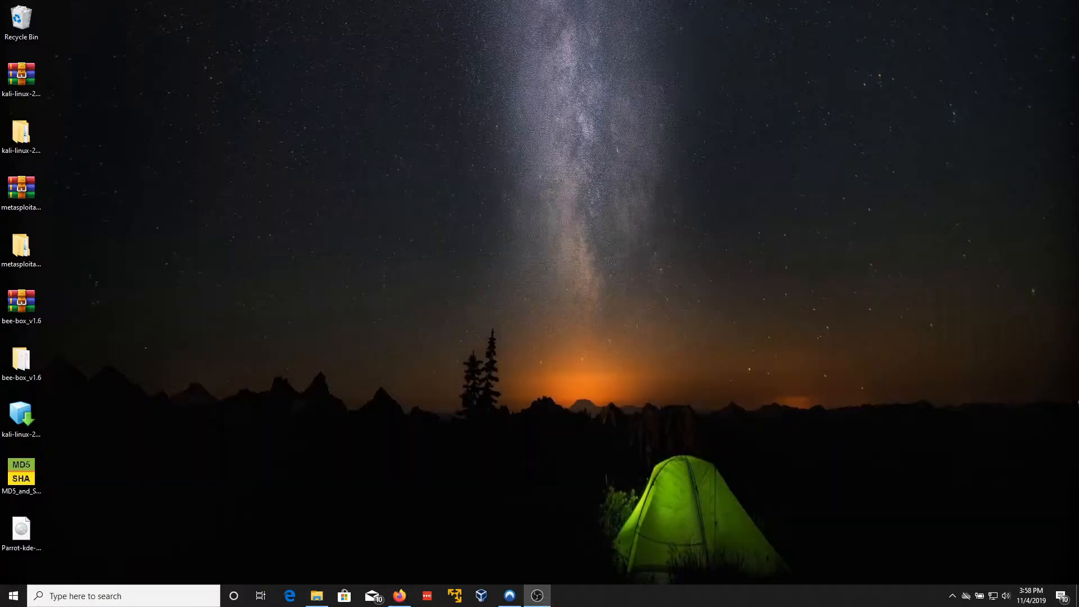
{"action": "left_click", "coordinate": [25, 470]}
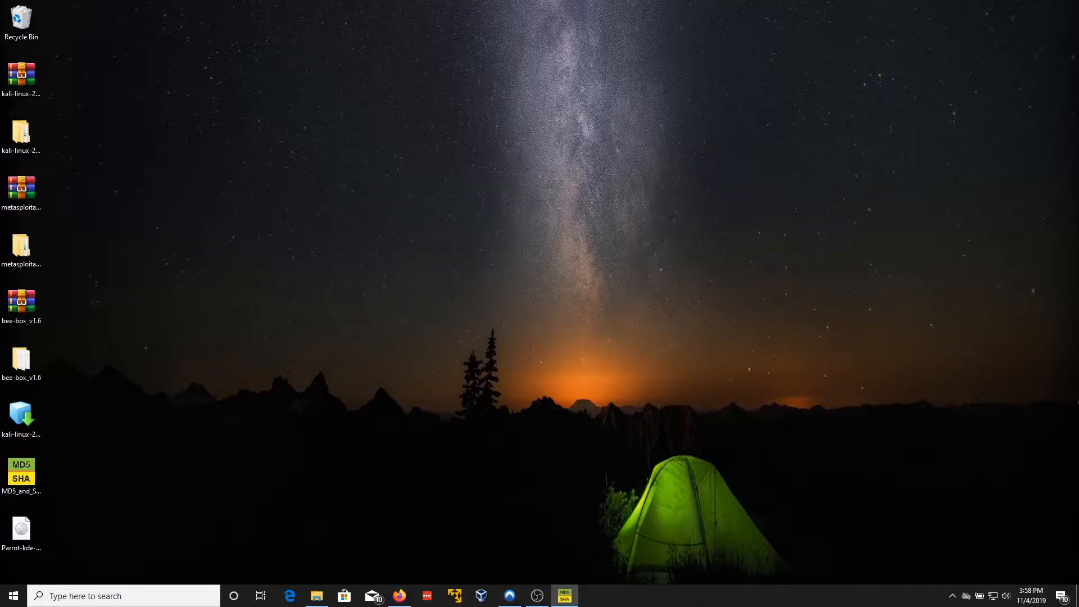
{"action": "left_click_drag", "start_coordinate": [291, 124], "coordinate": [560, 76]}
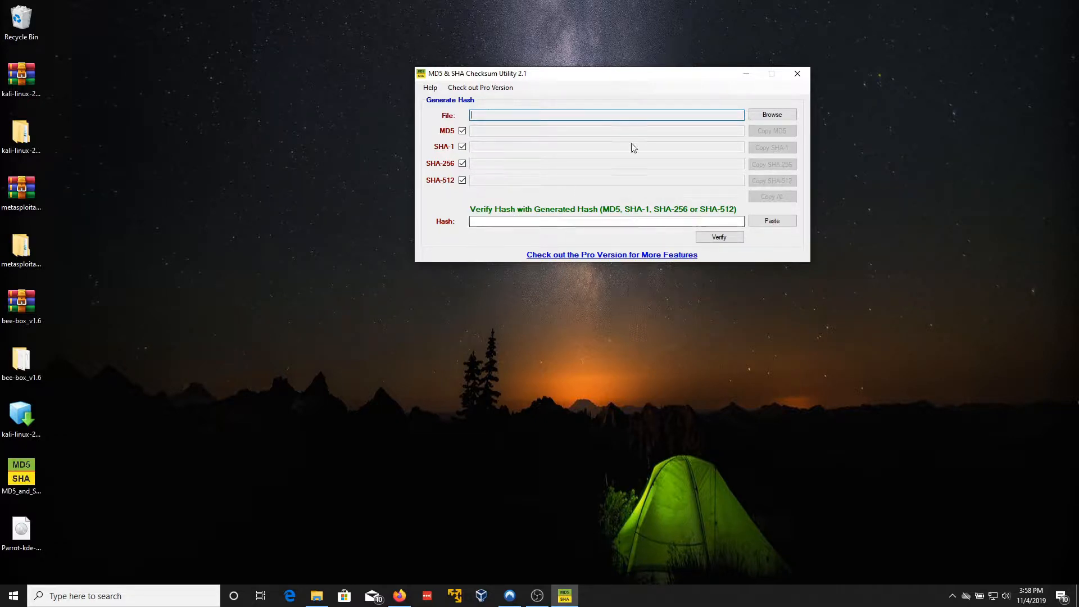
{"action": "left_click", "coordinate": [772, 115]}
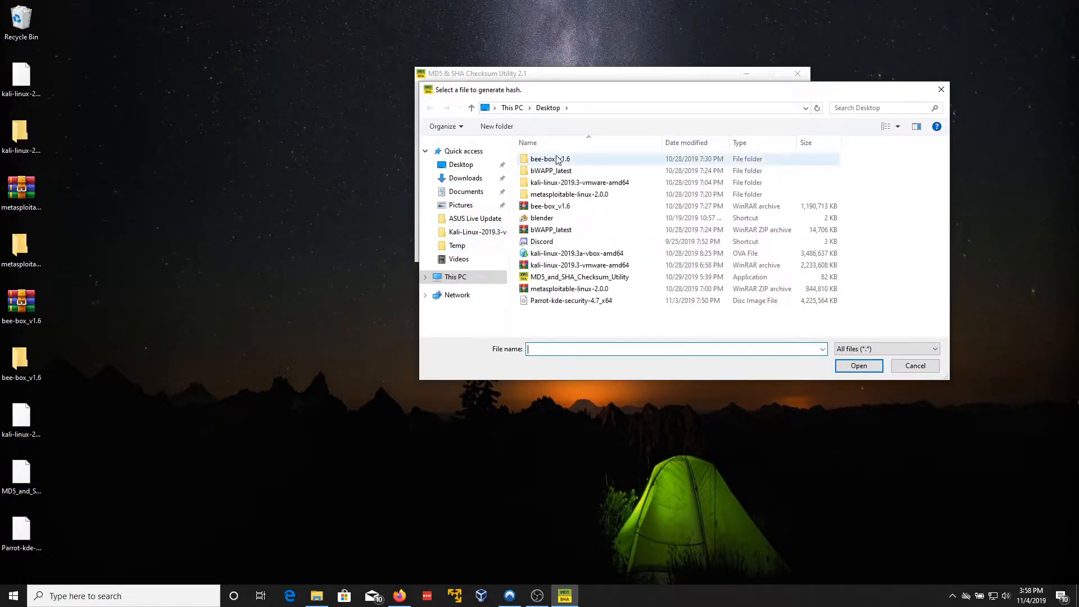
{"action": "double_click", "coordinate": [552, 242]}
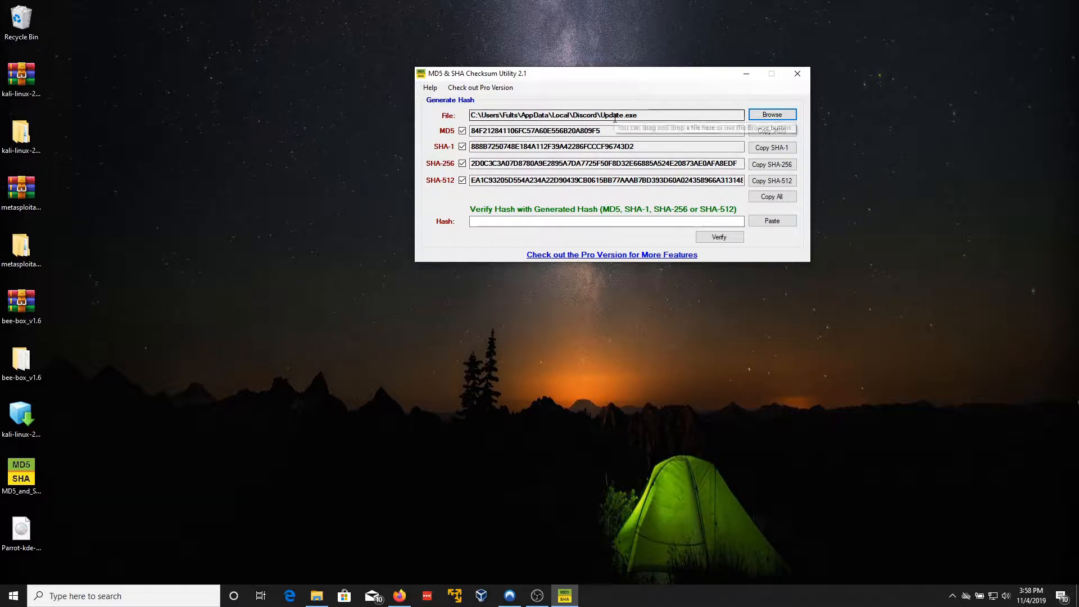
{"action": "left_click", "coordinate": [642, 114]}
{"action": "left_click_drag", "start_coordinate": [642, 114], "coordinate": [597, 114]}
Step: Verify the test hash 'dasfgadsfasdfsd', dismiss the mismatch warning and close the utility
{"action": "left_click", "coordinate": [488, 221]}
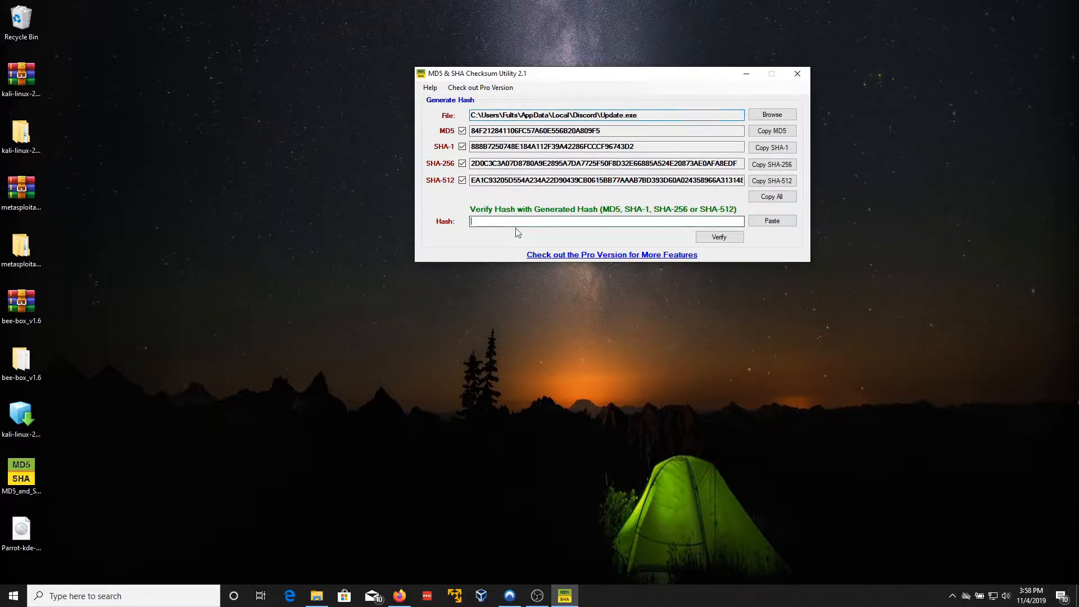
{"action": "type", "text": "dasfgadsfasdfsd"}
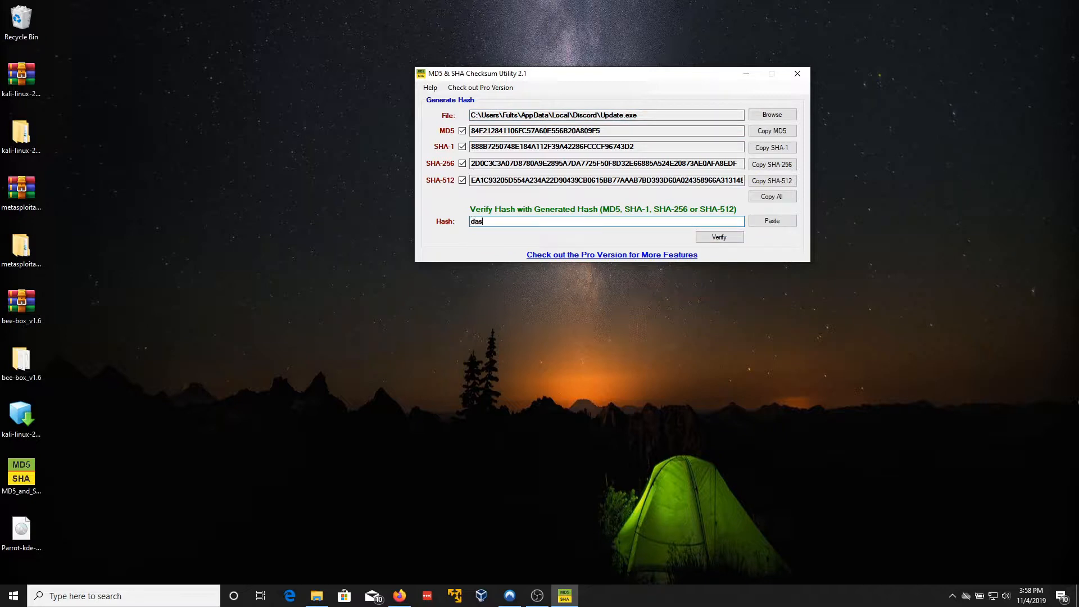
{"action": "left_click", "coordinate": [736, 239]}
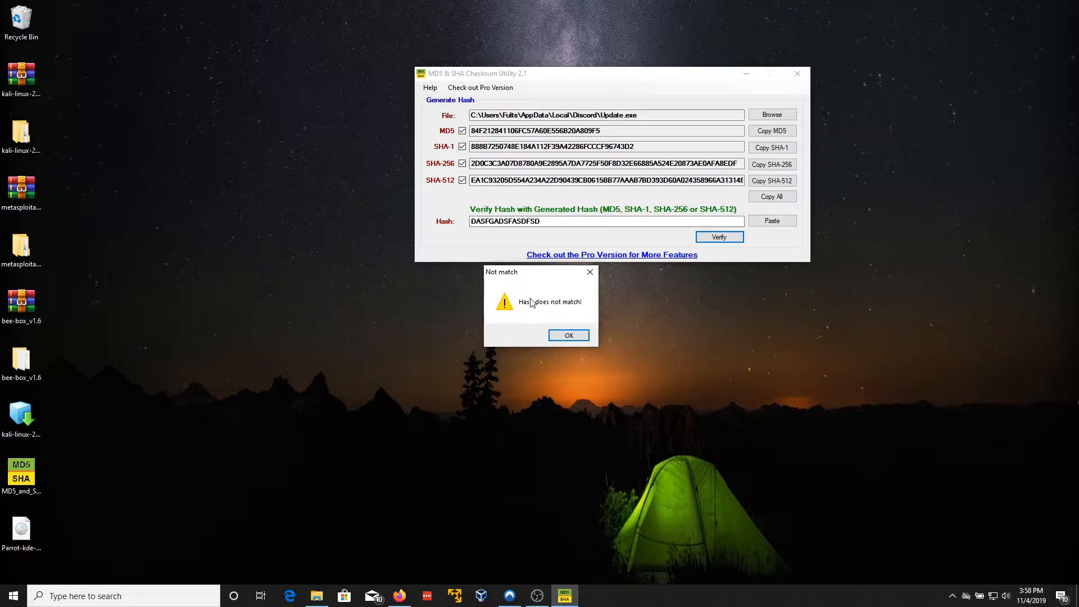
{"action": "left_click", "coordinate": [556, 335]}
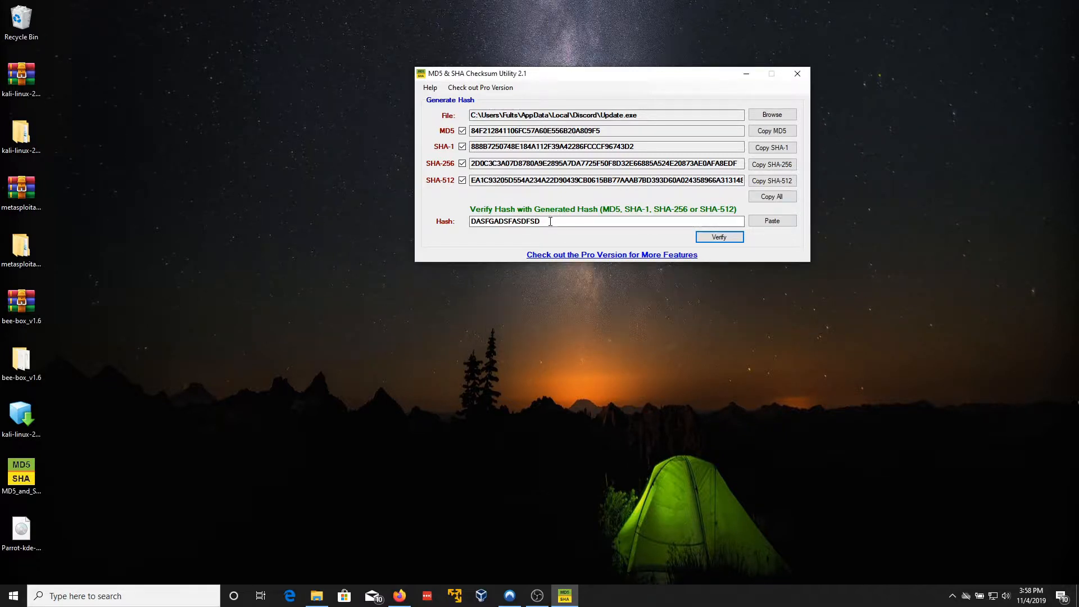
{"action": "left_click", "coordinate": [797, 73]}
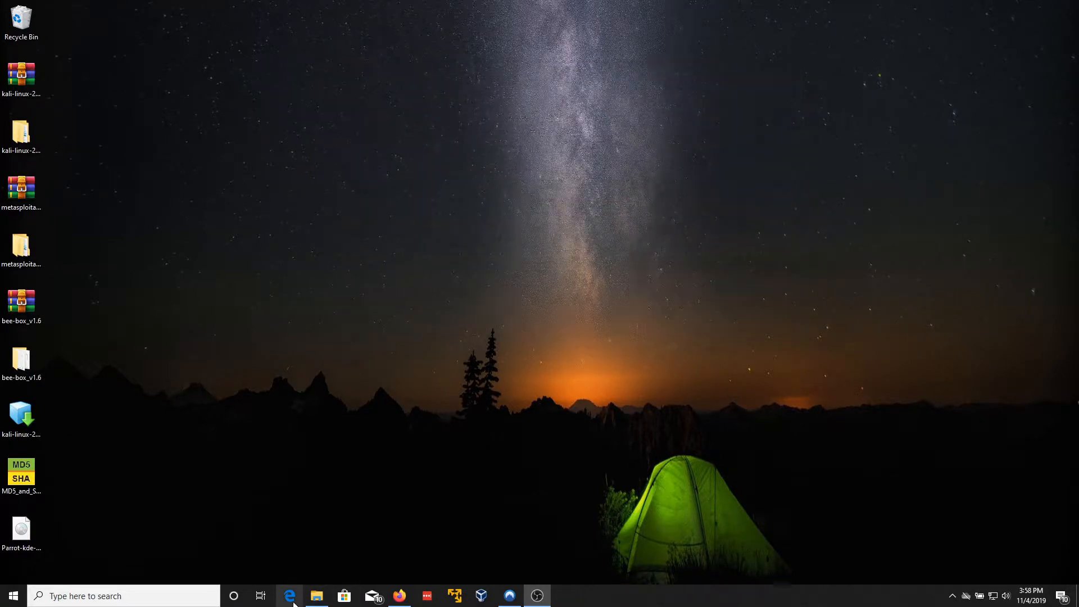
Step: Restore Firefox and select the first MD5 hash for Parrot-home-4.7_x64.iso
{"action": "left_click", "coordinate": [395, 594]}
{"action": "scroll", "coordinate": [357, 168], "scroll_direction": "down", "scroll_amount": 3}
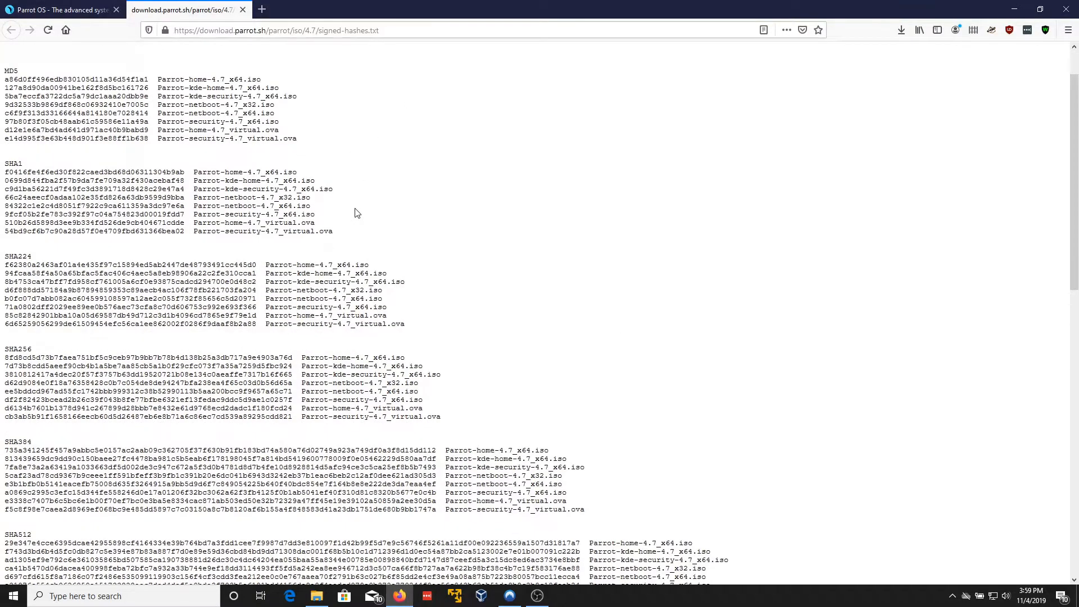
{"action": "scroll", "coordinate": [70, 199], "scroll_direction": "up", "scroll_amount": 3}
{"action": "double_click", "coordinate": [56, 135]}
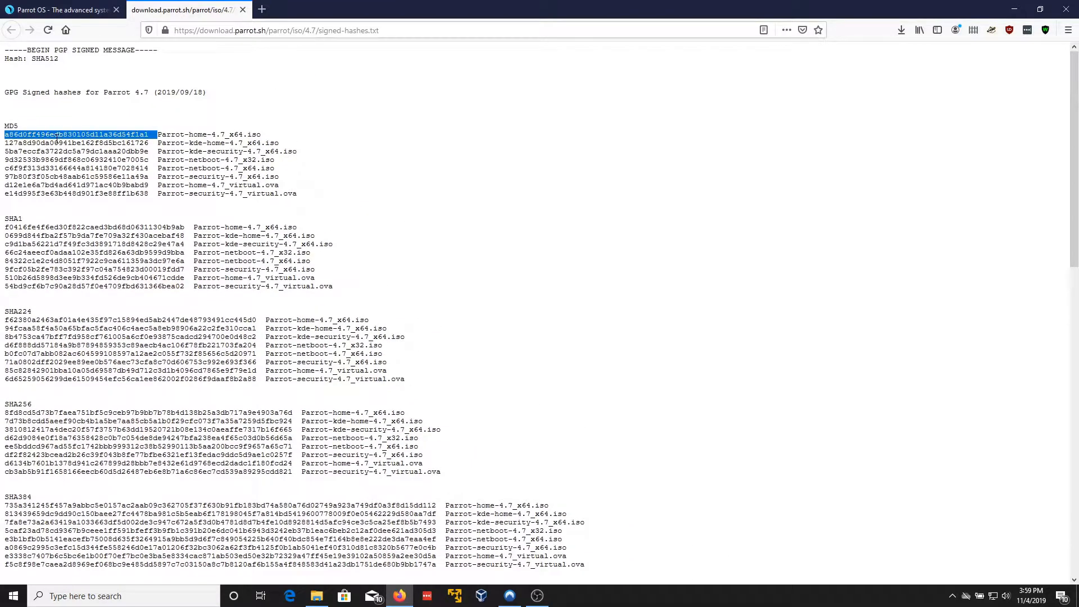
Step: Select and deselect the eight MD5 hash lines, then close Firefox
{"action": "scroll", "coordinate": [62, 150], "scroll_direction": "down", "scroll_amount": 7}
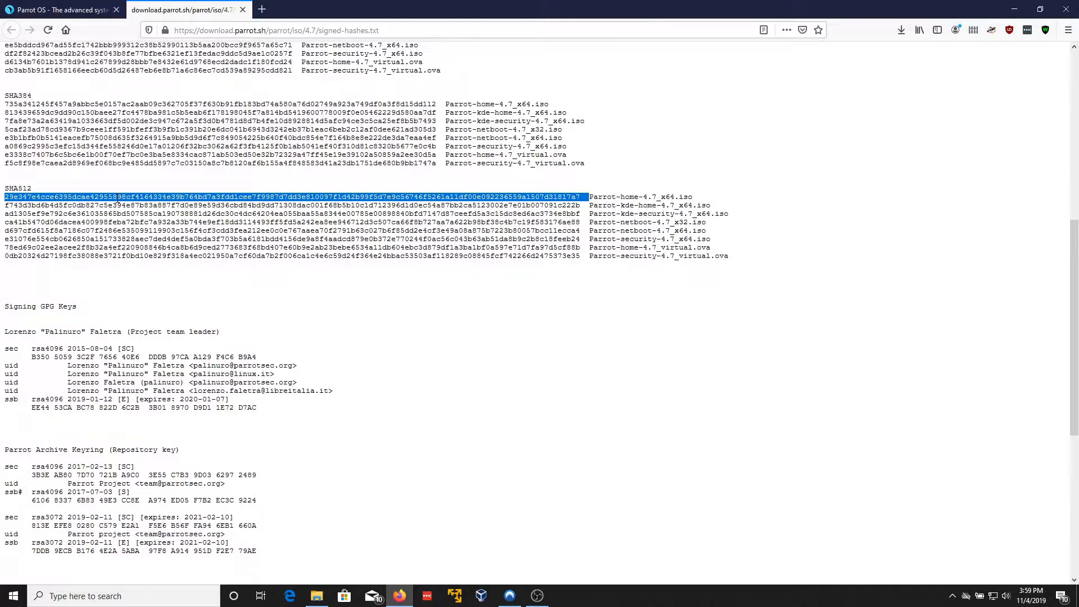
{"action": "scroll", "coordinate": [98, 263], "scroll_direction": "up", "scroll_amount": 3}
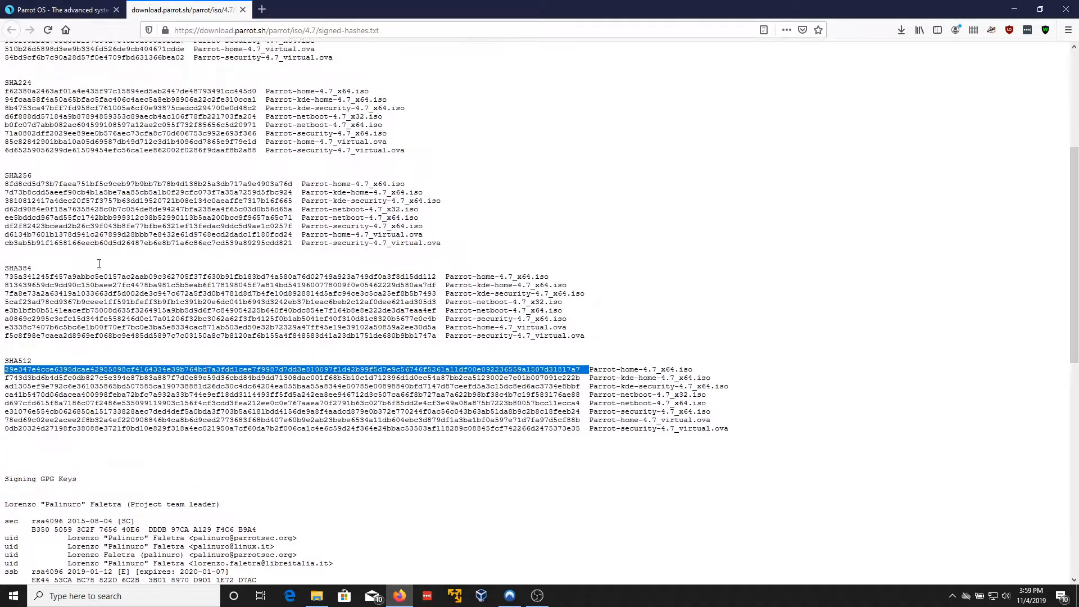
{"action": "scroll", "coordinate": [99, 264], "scroll_direction": "up", "scroll_amount": 2}
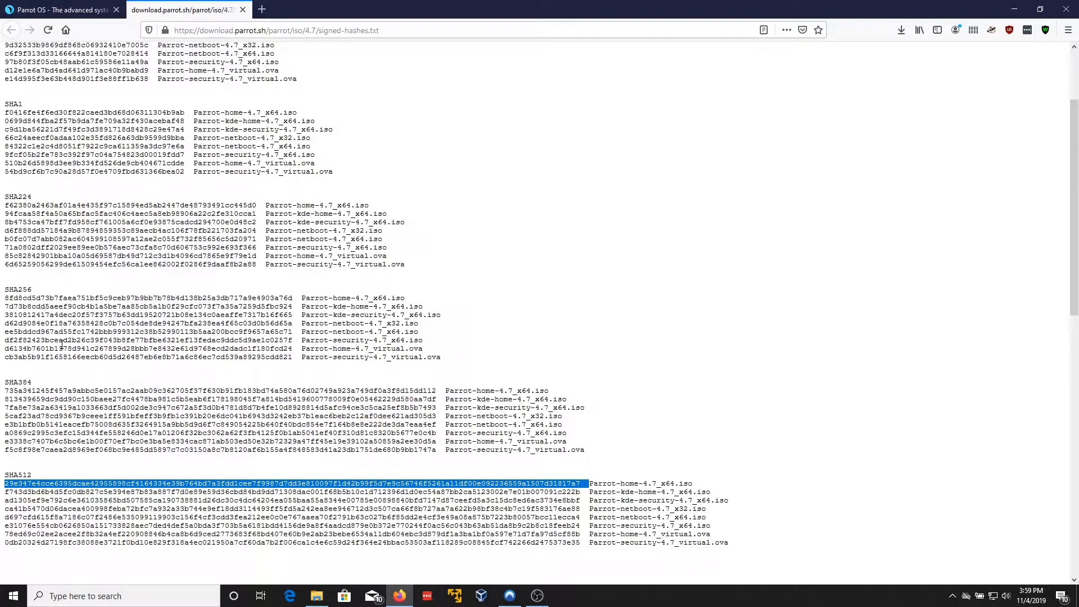
{"action": "scroll", "coordinate": [53, 329], "scroll_direction": "up", "scroll_amount": 2}
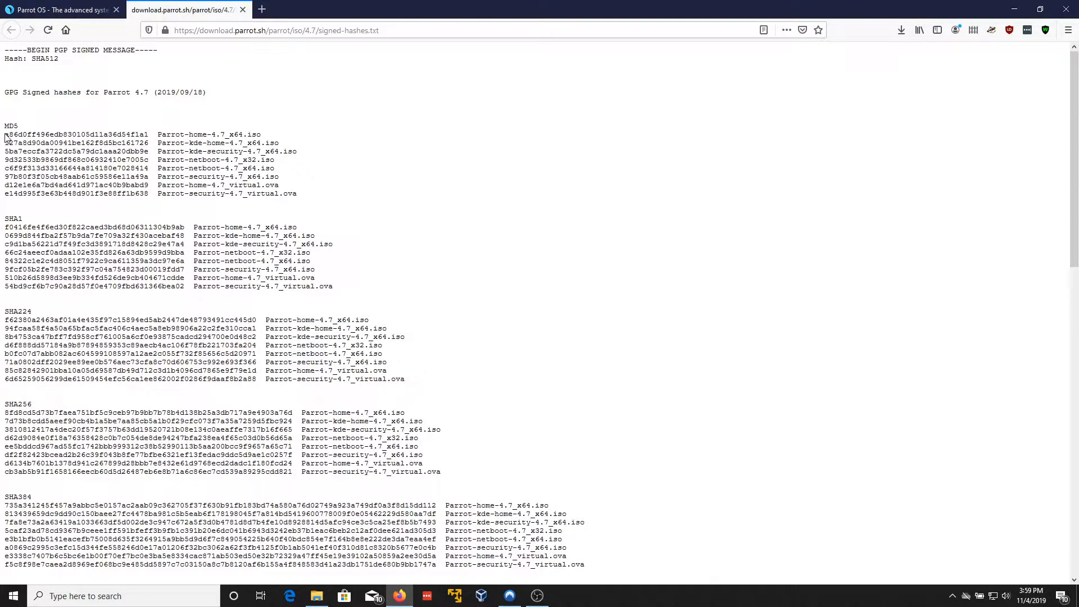
{"action": "left_click_drag", "start_coordinate": [5, 135], "coordinate": [376, 204]}
{"action": "left_click", "coordinate": [376, 204]}
{"action": "scroll", "coordinate": [252, 275], "scroll_direction": "down", "scroll_amount": 5}
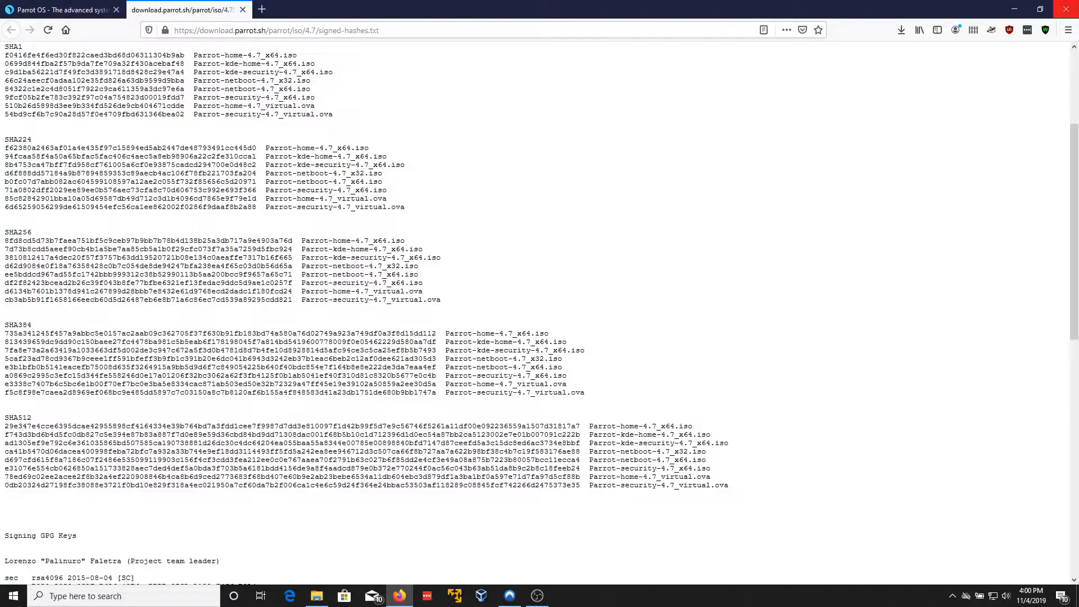
{"action": "left_click", "coordinate": [1065, 9]}
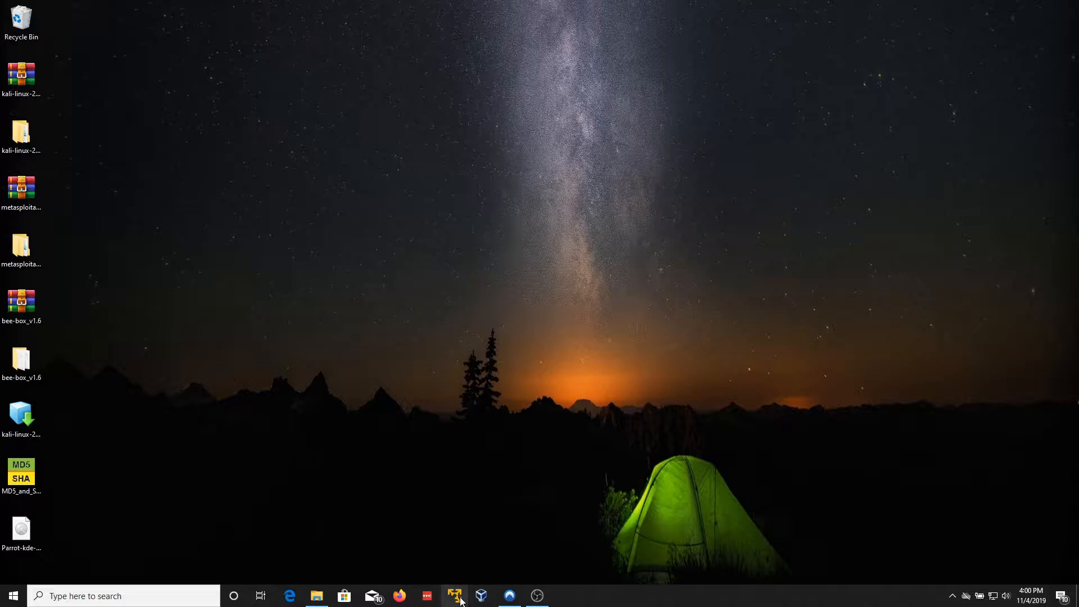
Step: Open VMware Player and remove Parrot Sec from the library via its context menu
{"action": "left_click", "coordinate": [460, 600]}
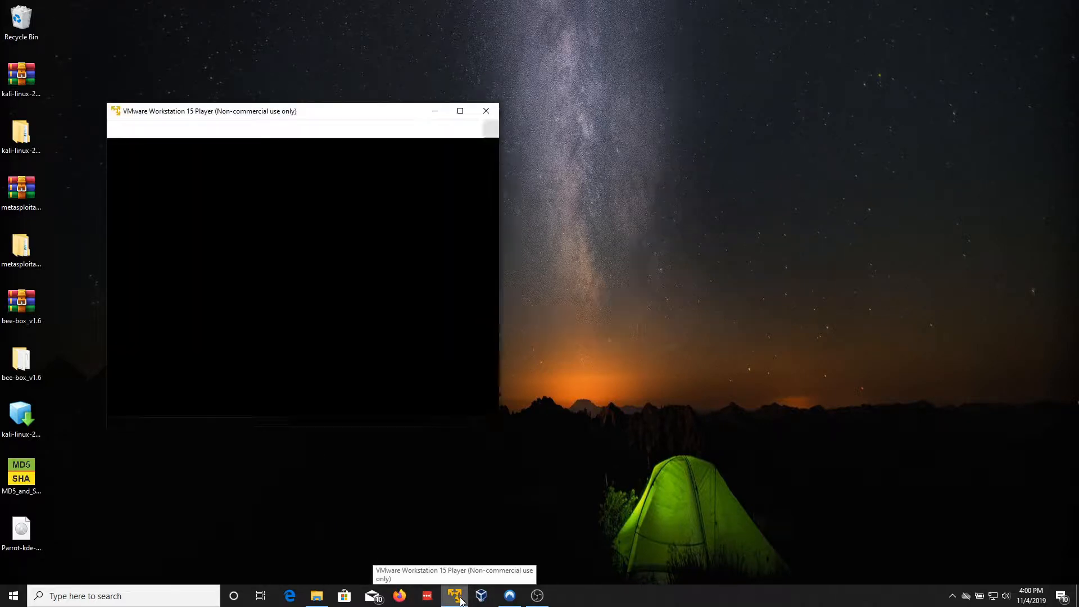
{"action": "left_click_drag", "start_coordinate": [281, 113], "coordinate": [292, 102]}
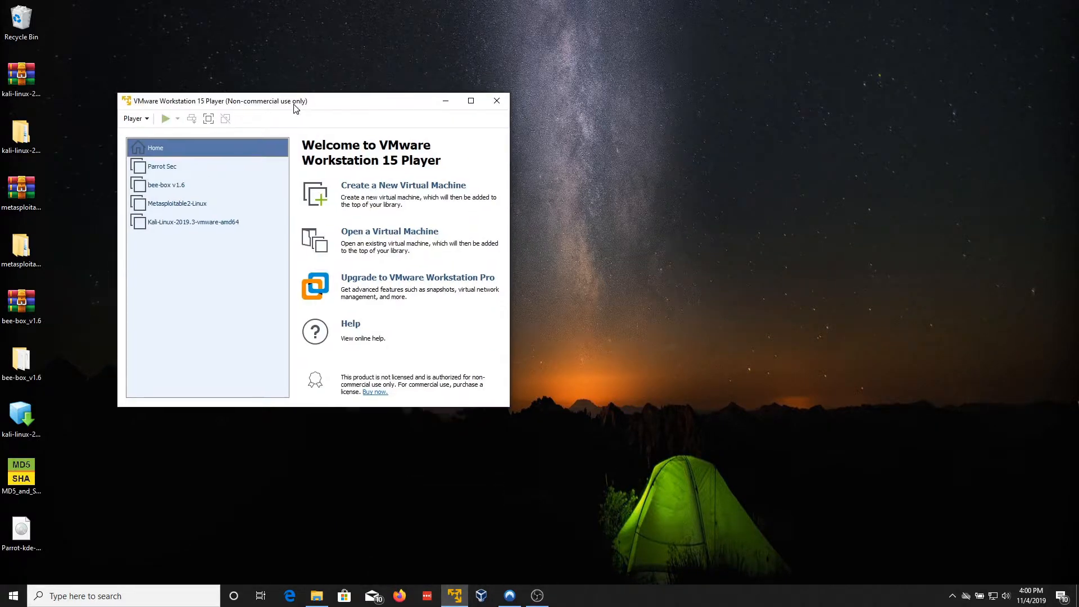
{"action": "left_click", "coordinate": [160, 166]}
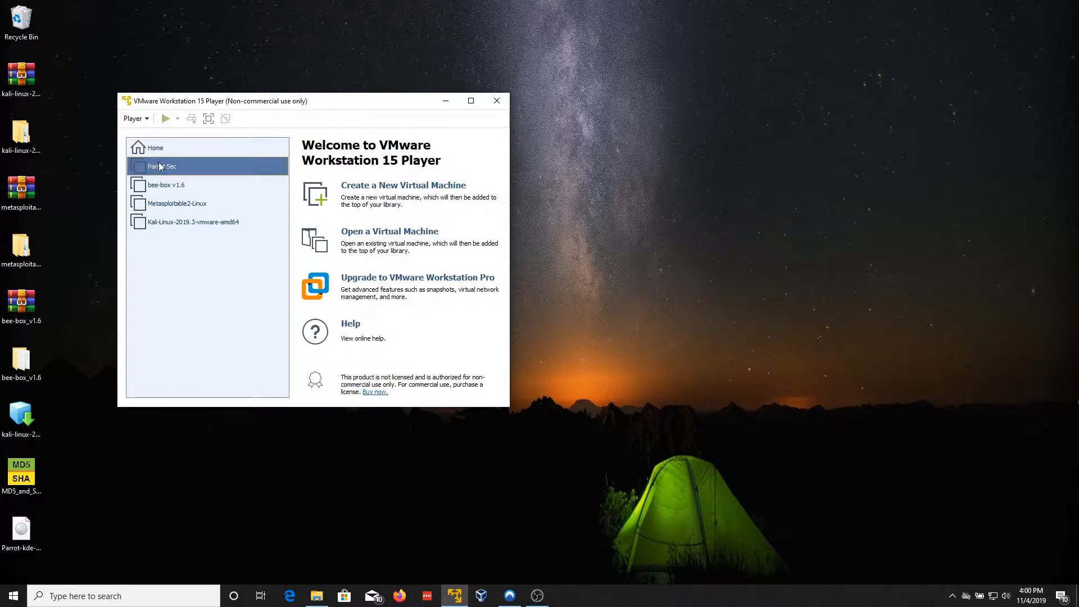
{"action": "right_click", "coordinate": [188, 167]}
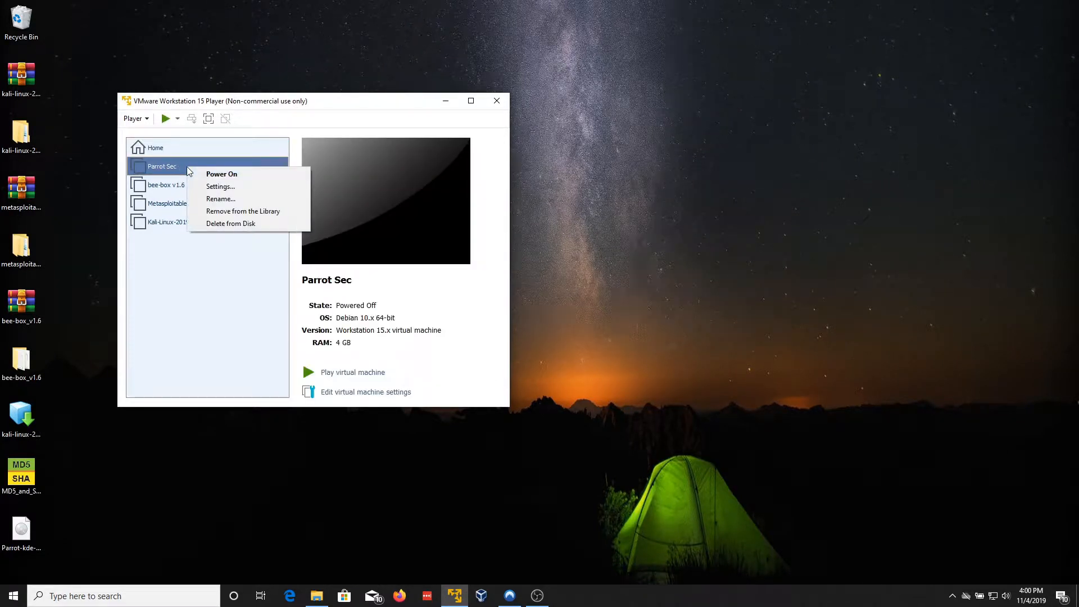
{"action": "left_click", "coordinate": [184, 340]}
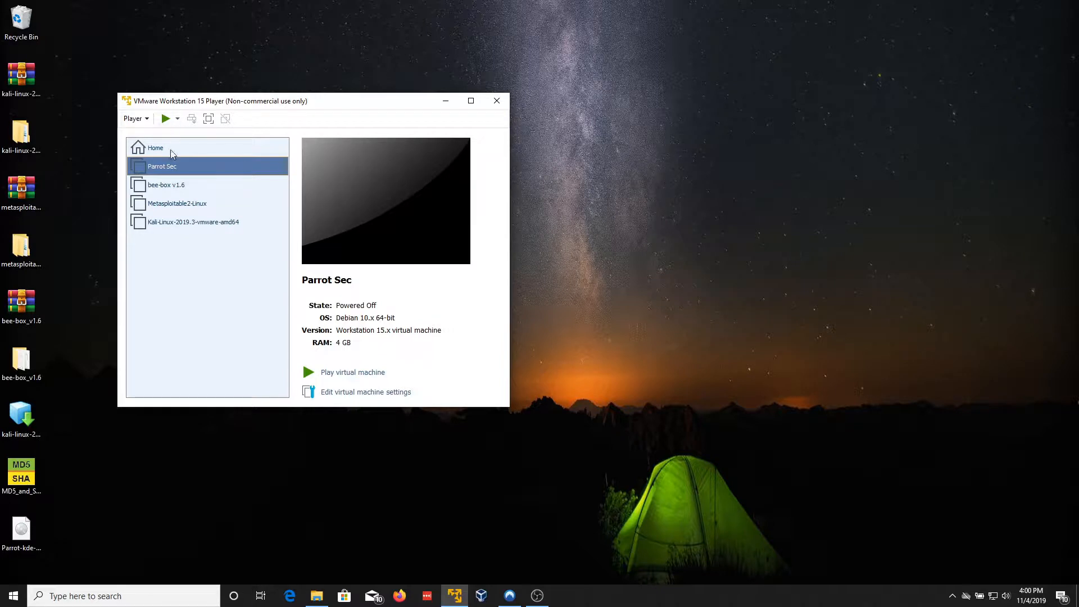
{"action": "right_click", "coordinate": [176, 166]}
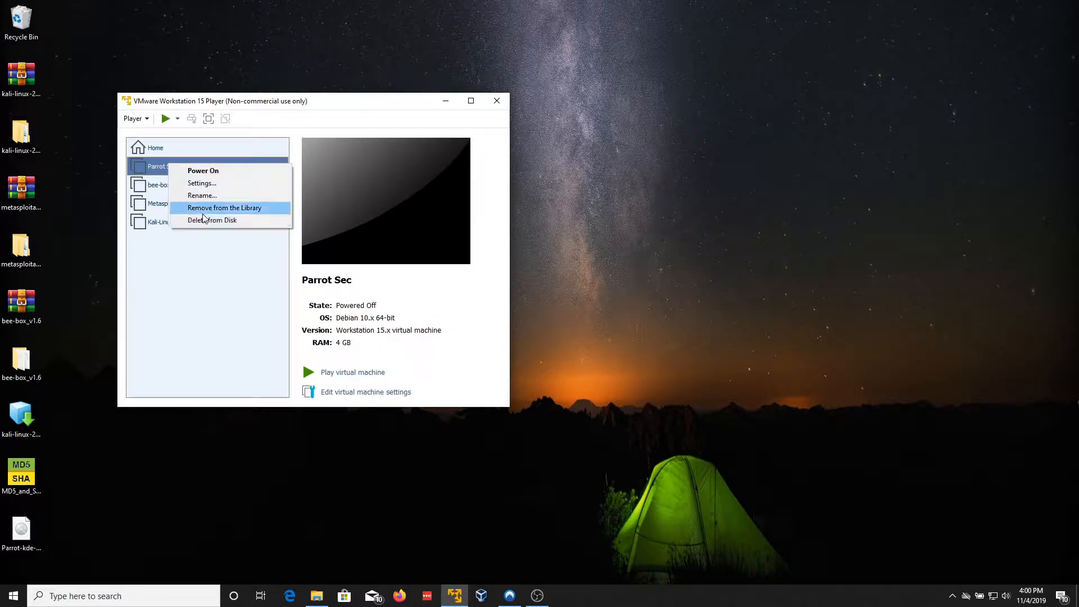
{"action": "left_click", "coordinate": [204, 207]}
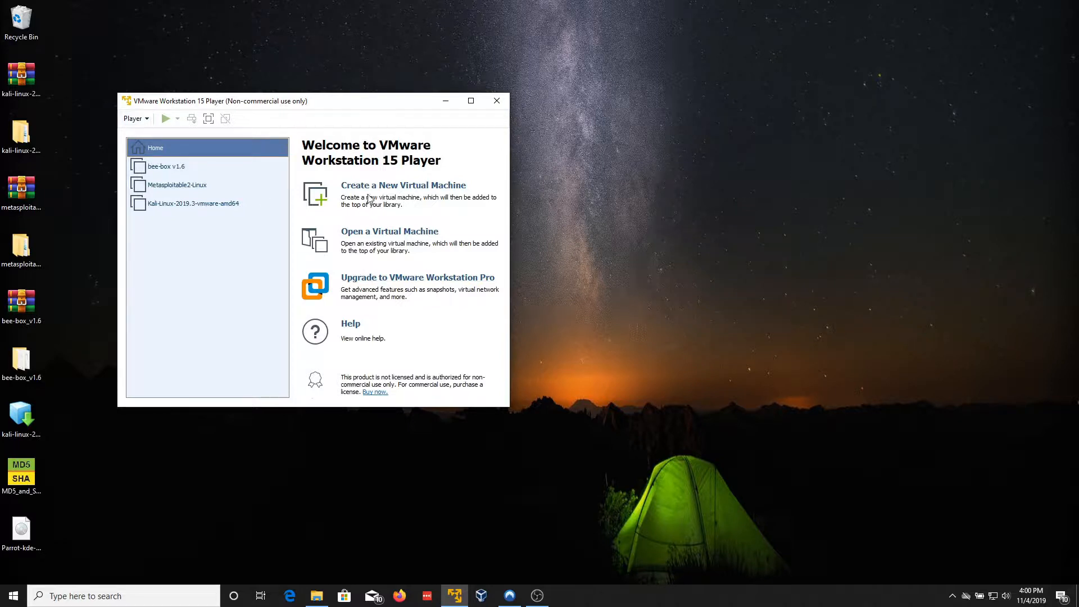
Step: Start a new virtual machine from the Parrot-kde-security-4.7_x64 disc image
{"action": "left_click", "coordinate": [369, 199]}
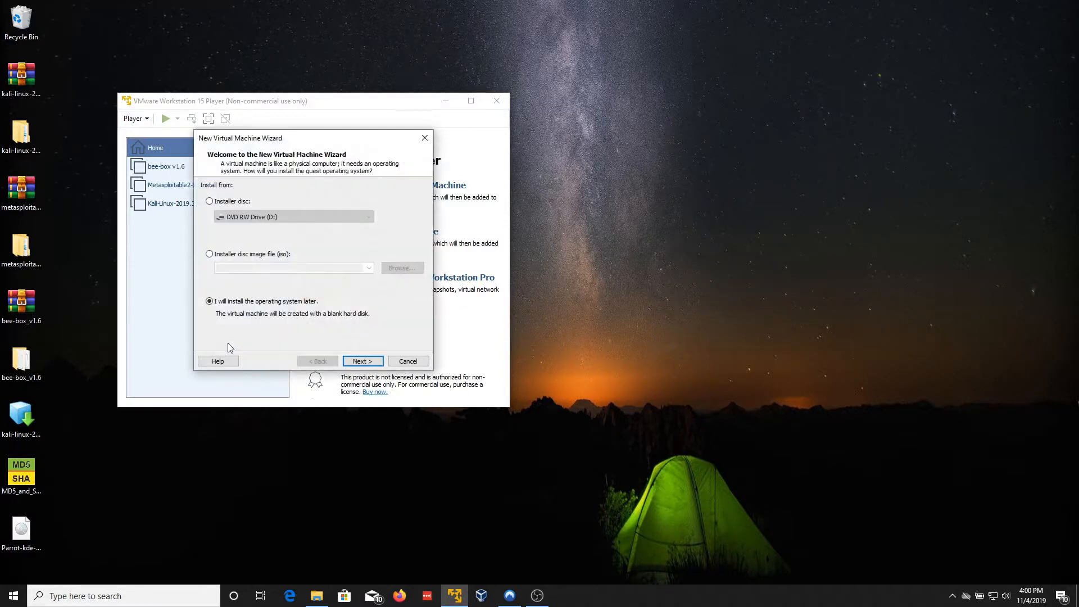
{"action": "left_click", "coordinate": [208, 254]}
{"action": "left_click", "coordinate": [389, 268]}
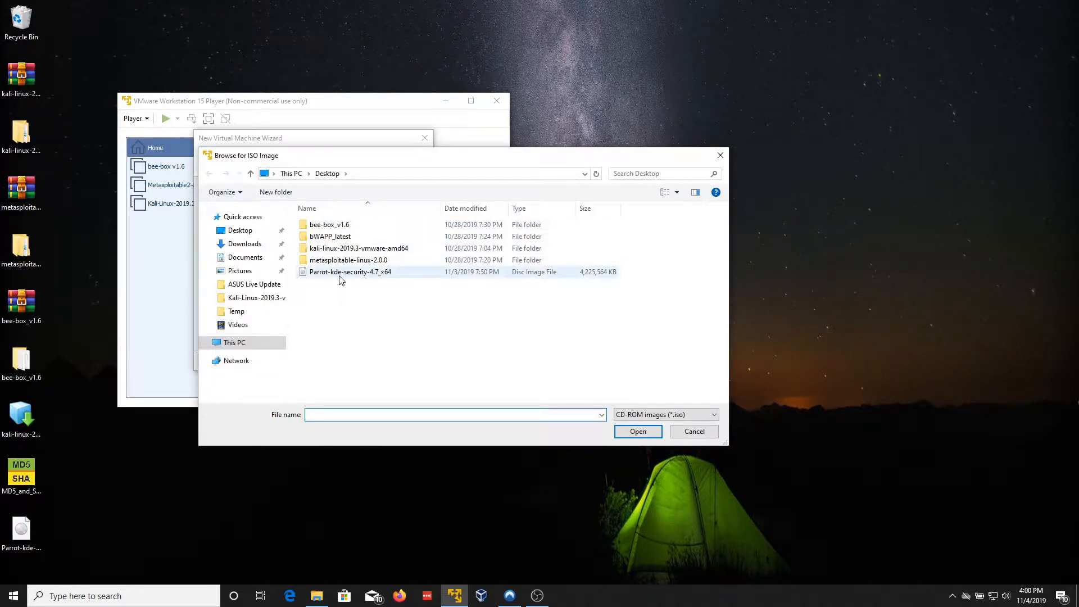
{"action": "double_click", "coordinate": [340, 277]}
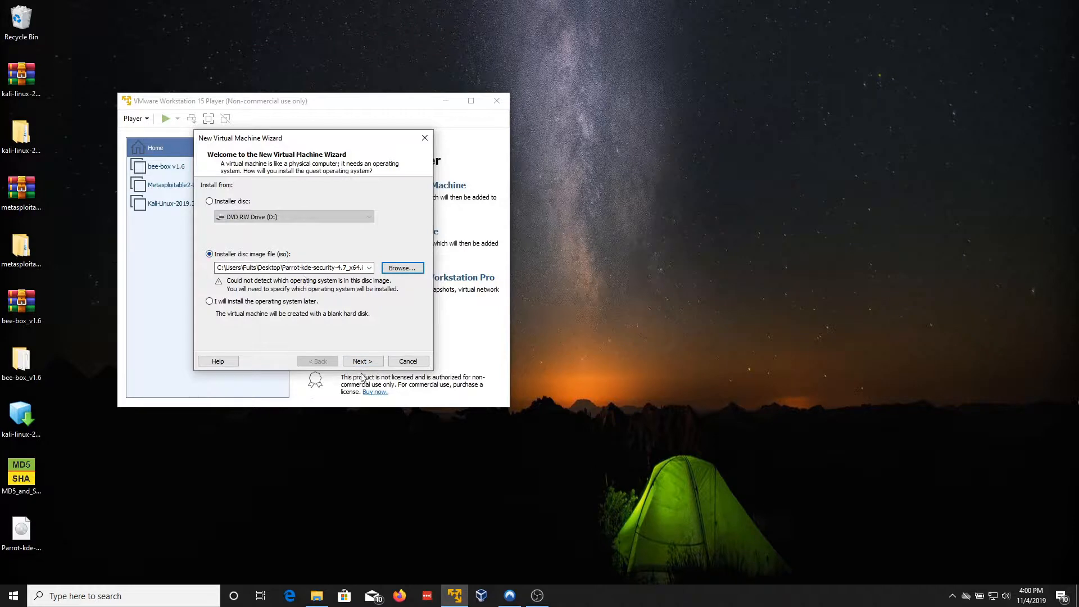
{"action": "left_click", "coordinate": [363, 361]}
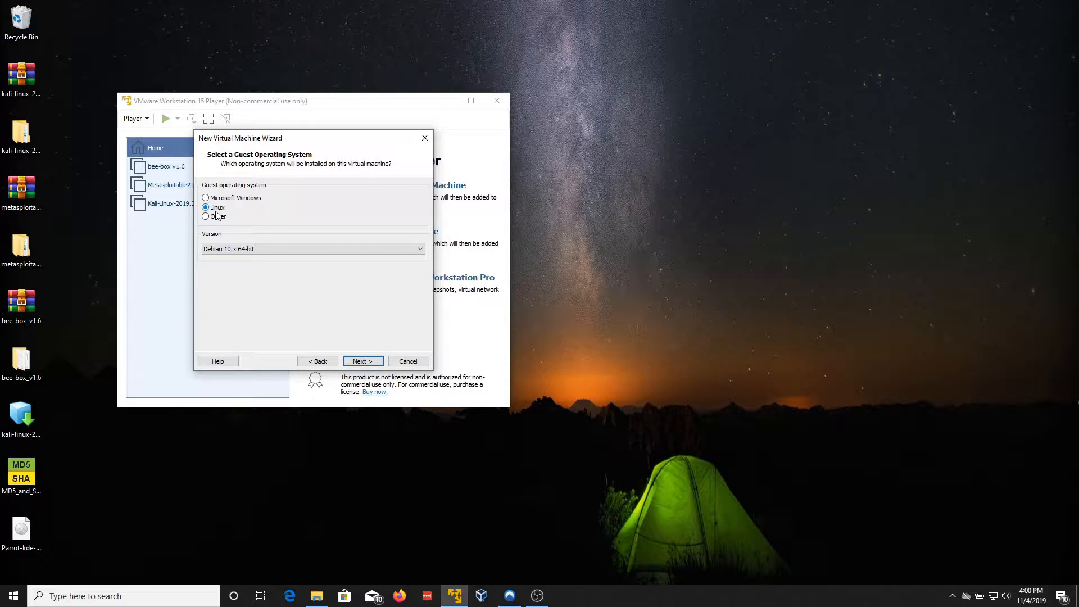
Step: Keep Linux Debian 10.x 64-bit, name it 'Parrot Sec' and give it an 80 GB single-file disk
{"action": "left_click", "coordinate": [361, 362]}
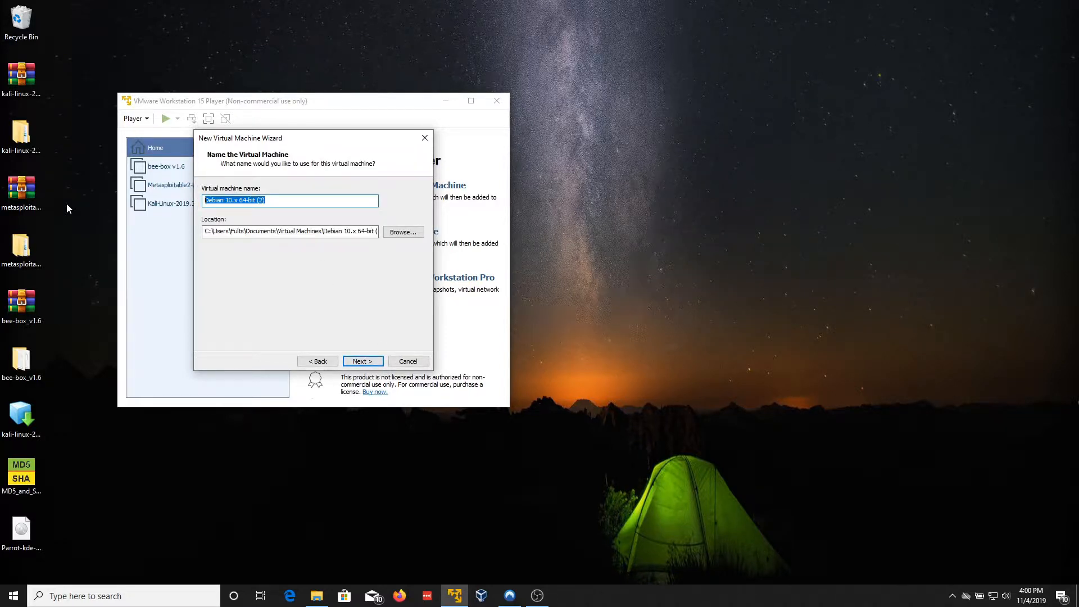
{"action": "type", "text": "Par"}
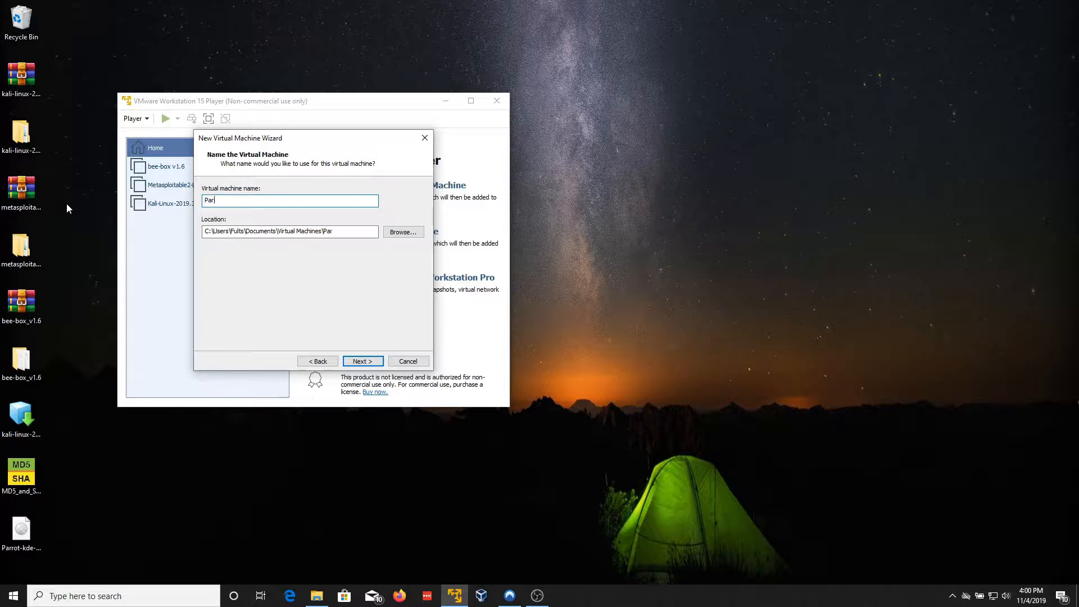
{"action": "type", "text": "rot SEc"}
{"action": "key", "text": "BackSpace"}
{"action": "key", "text": "BackSpace"}
{"action": "type", "text": "ec"}
{"action": "left_click", "coordinate": [349, 360]}
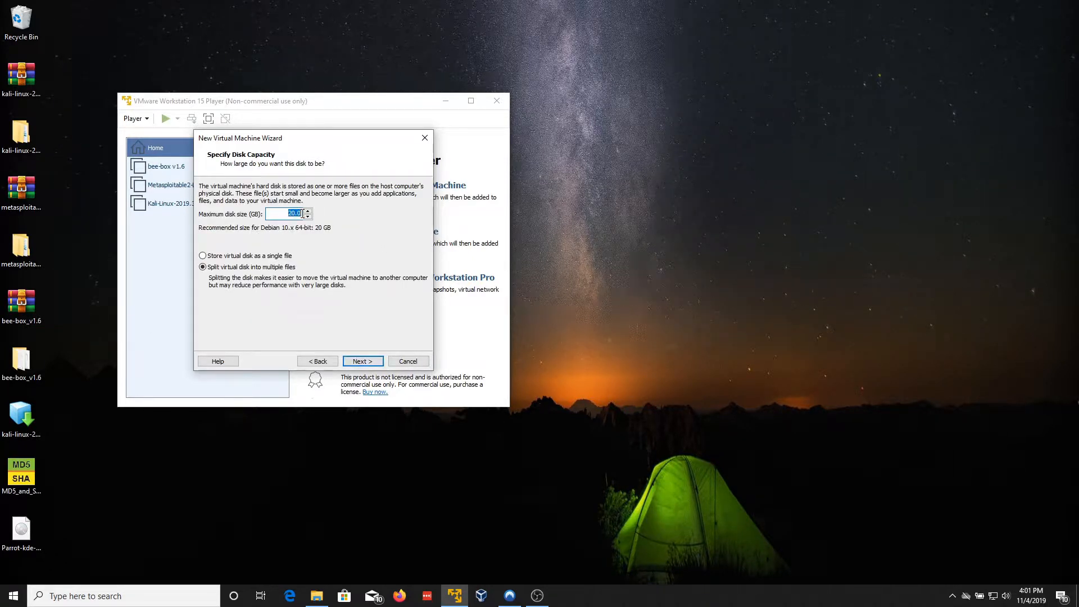
{"action": "type", "text": "80.0"}
{"action": "left_click", "coordinate": [202, 256]}
{"action": "left_click", "coordinate": [377, 362]}
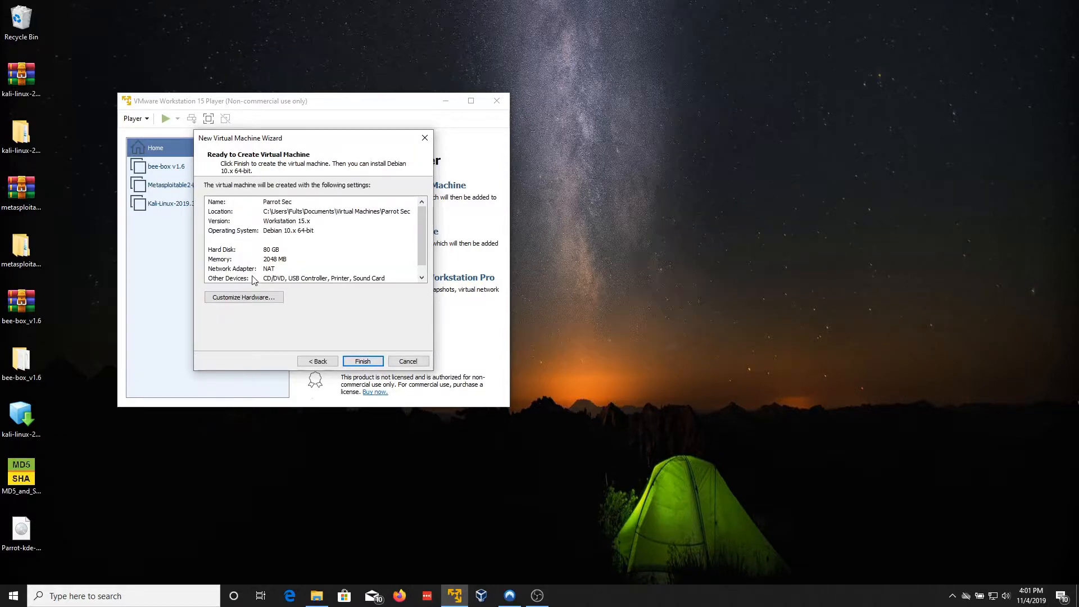
Step: In Customize Hardware, set the Processors' number of cores to 2
{"action": "left_click", "coordinate": [254, 297]}
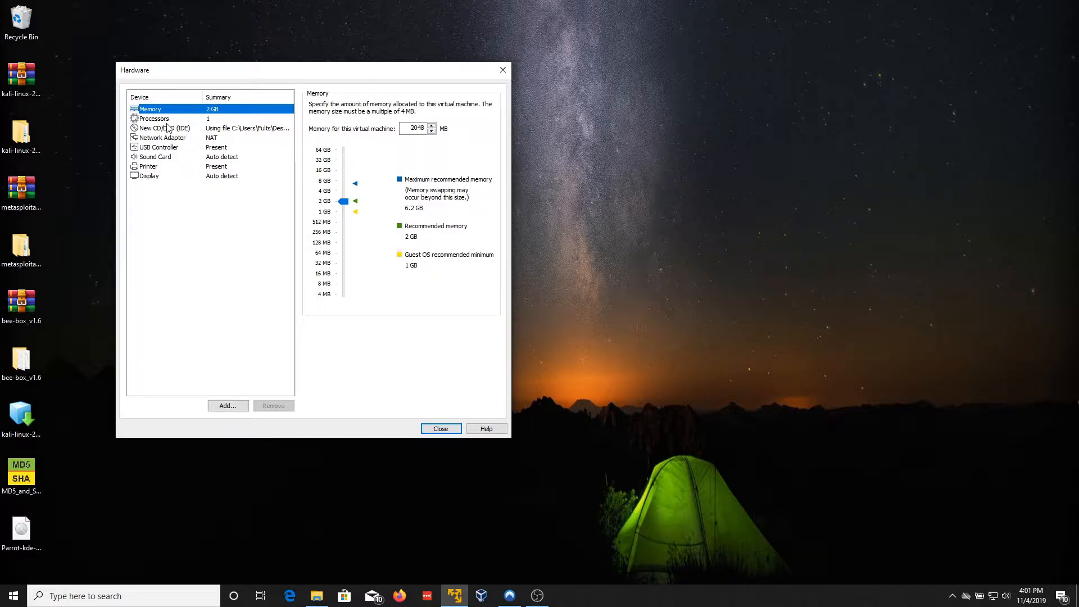
{"action": "left_click", "coordinate": [167, 125]}
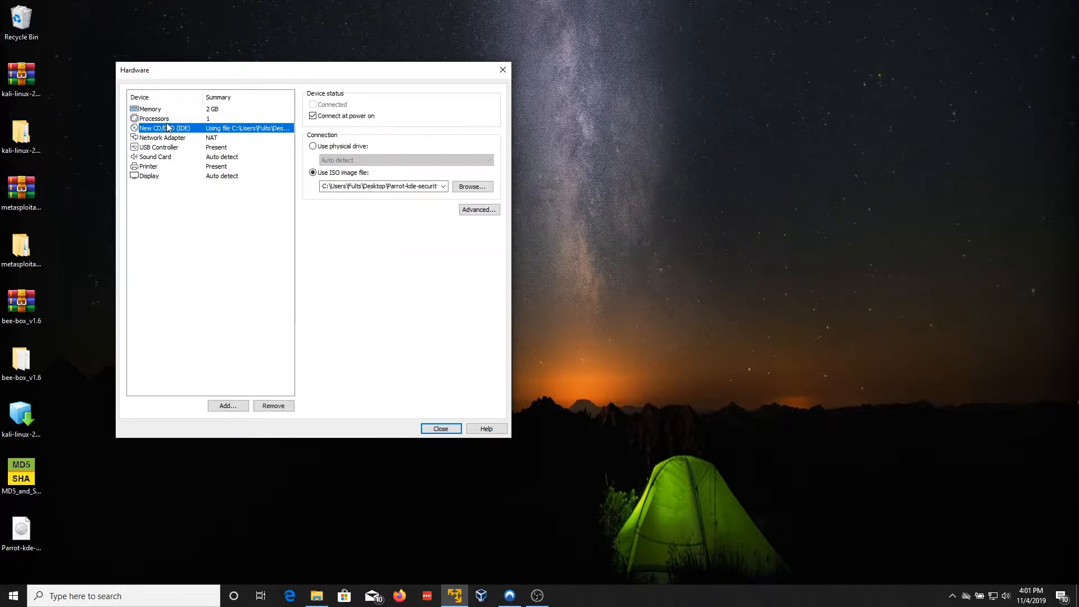
{"action": "left_click", "coordinate": [167, 120]}
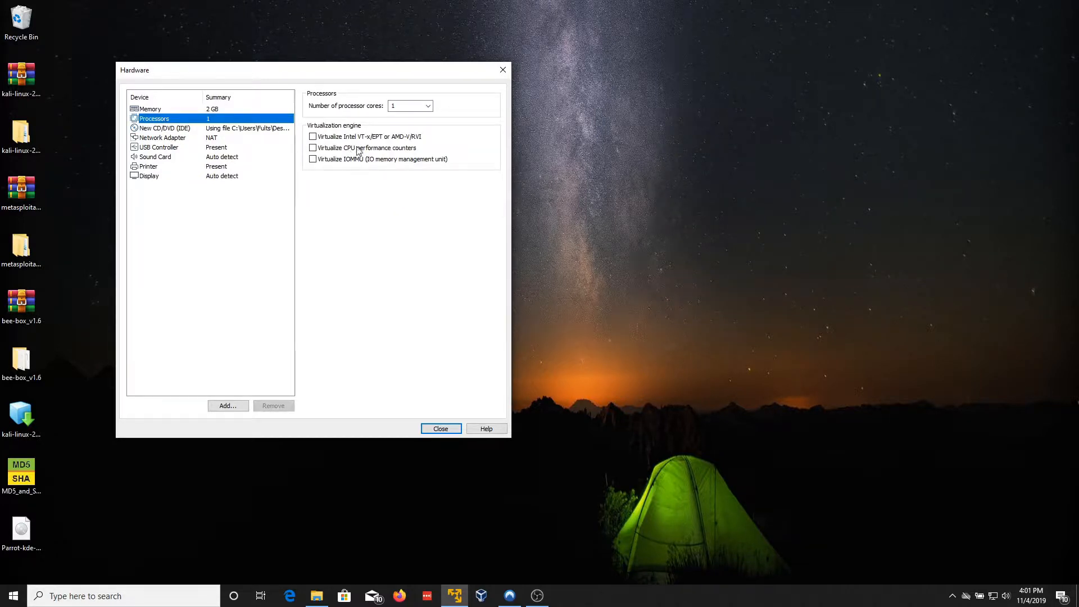
{"action": "left_click", "coordinate": [429, 106]}
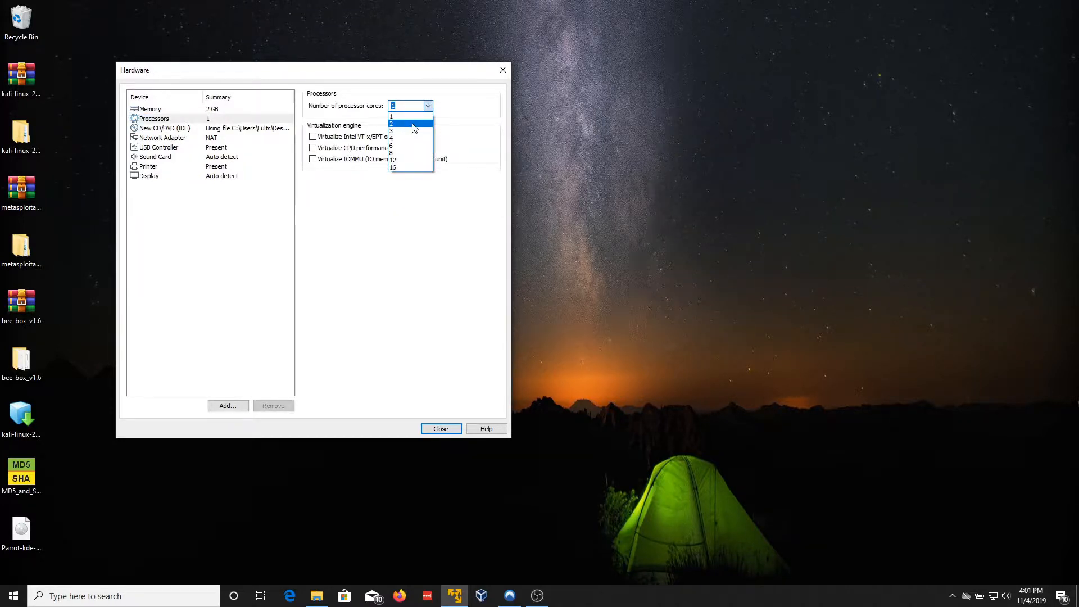
{"action": "left_click", "coordinate": [413, 124]}
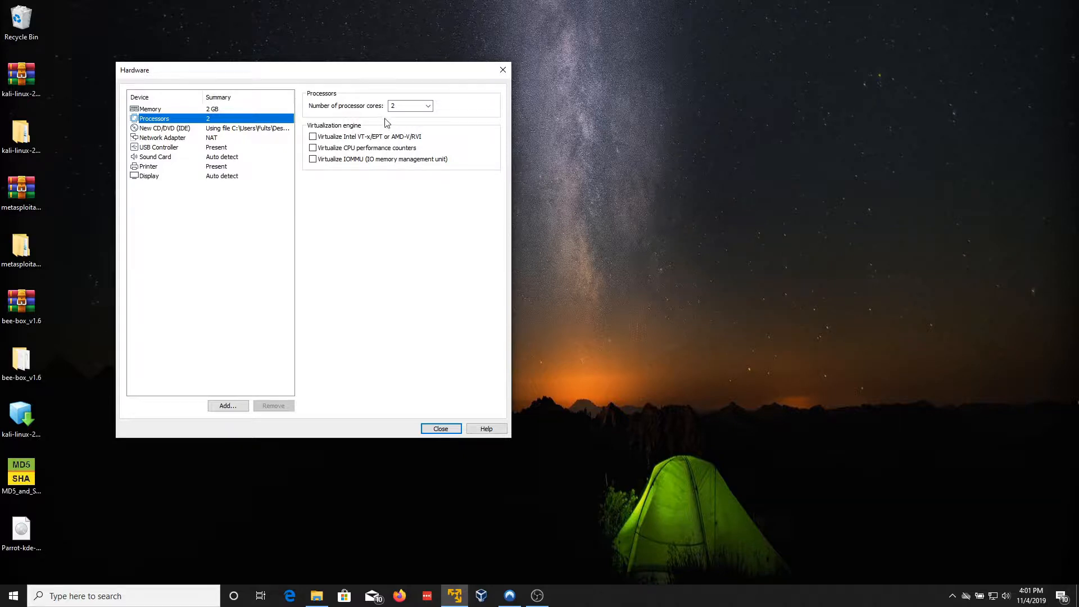
{"action": "left_click", "coordinate": [416, 107]}
{"action": "left_click", "coordinate": [429, 106]}
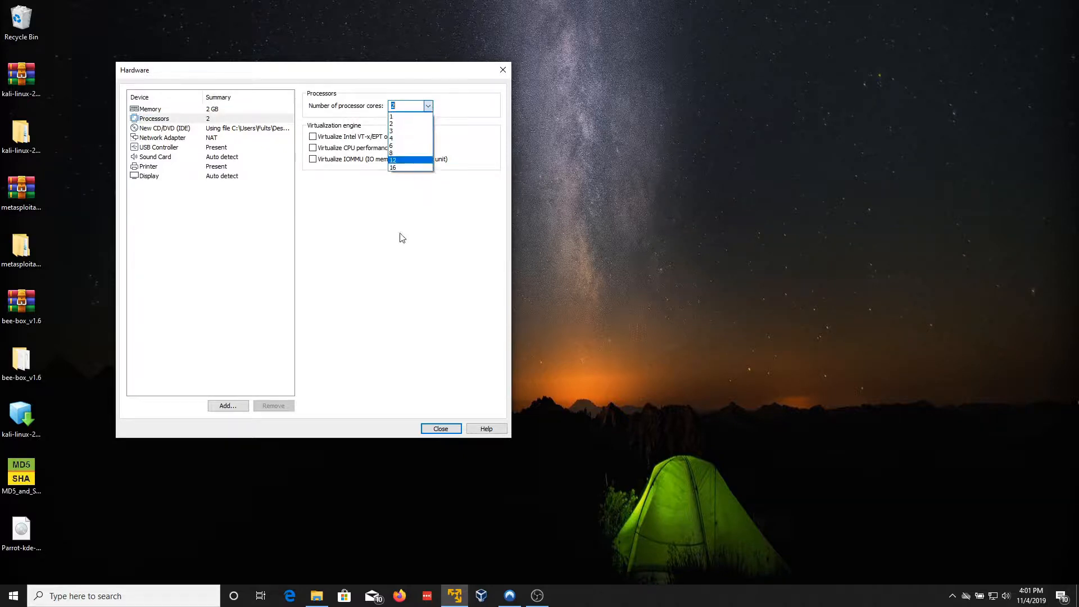
{"action": "left_click", "coordinate": [415, 248]}
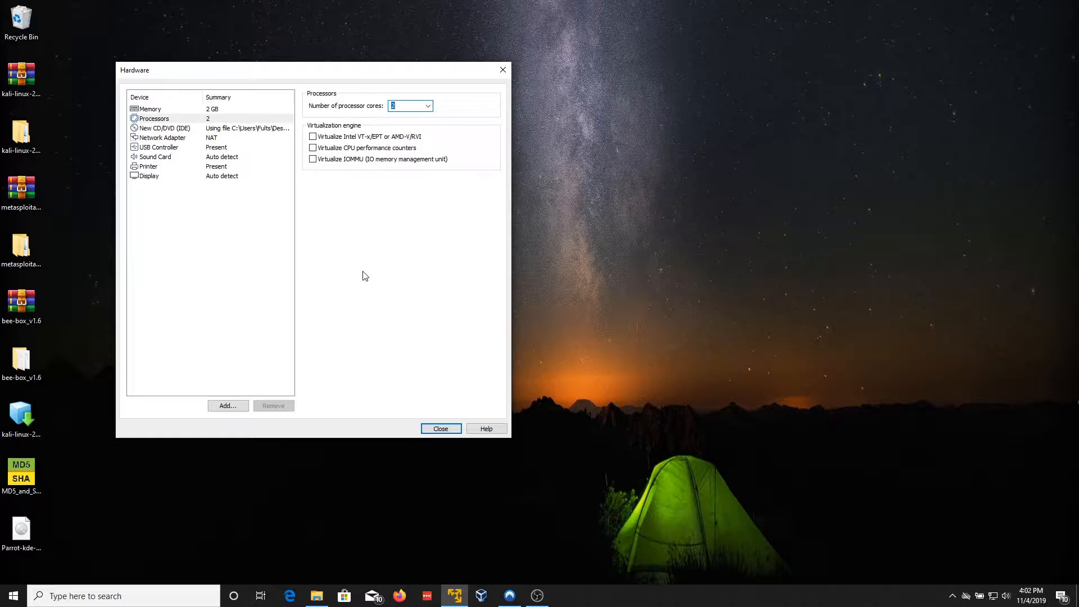
{"action": "left_click", "coordinate": [230, 261]}
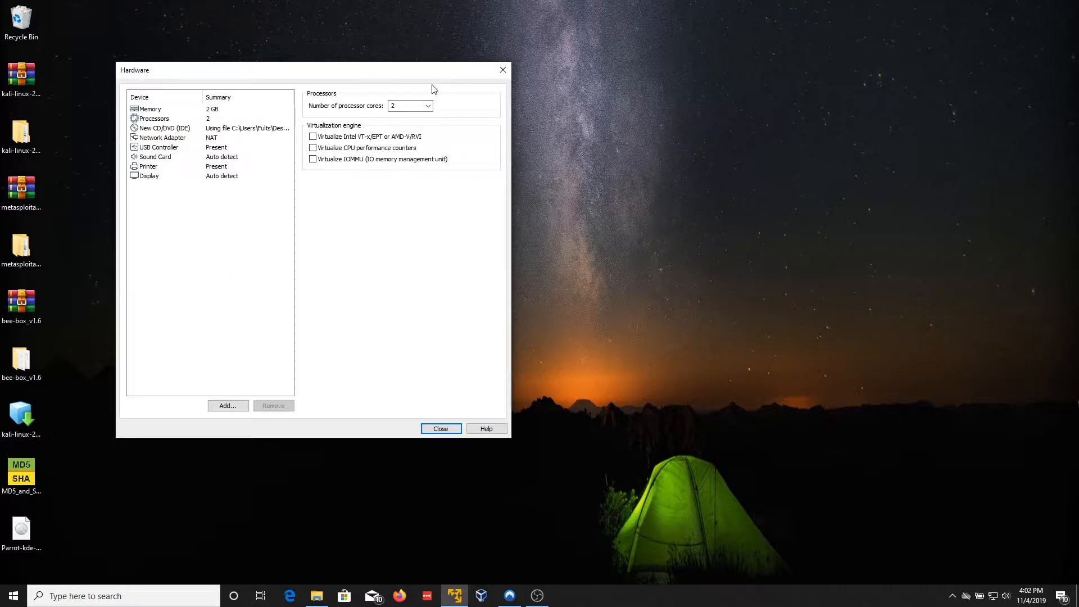
Step: Set the Network Adapter to Bridged, then review the USB Controller settings
{"action": "left_click", "coordinate": [185, 137]}
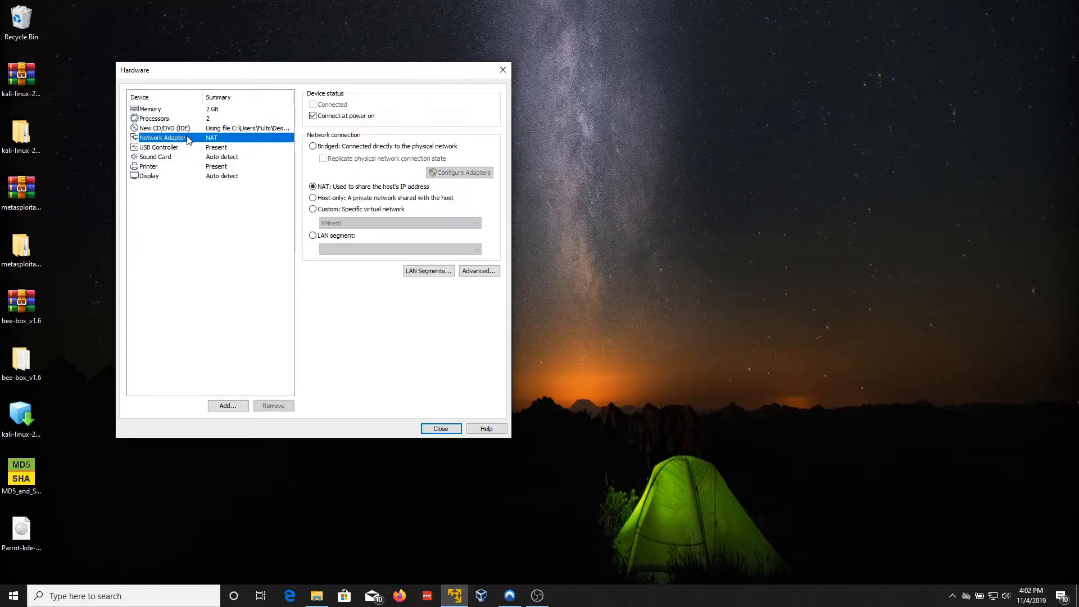
{"action": "left_click", "coordinate": [312, 147]}
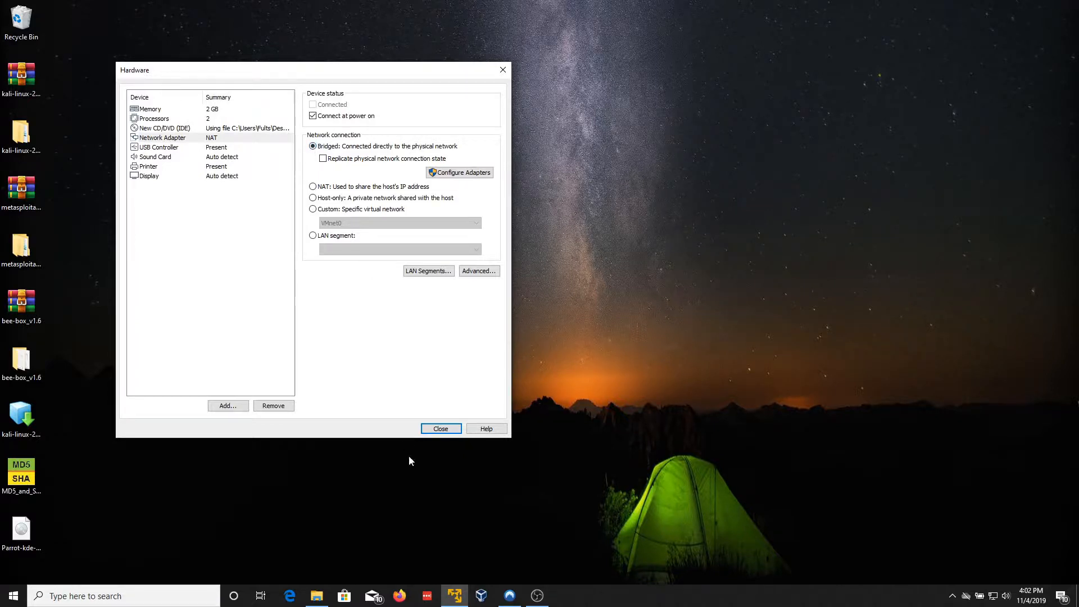
{"action": "left_click", "coordinate": [183, 148]}
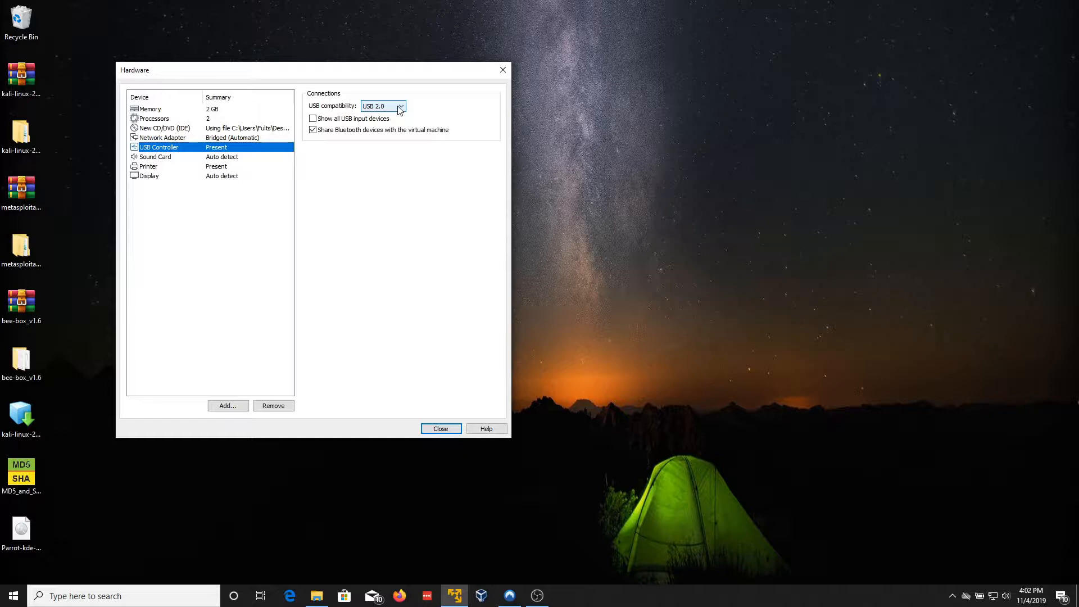
{"action": "left_click", "coordinate": [208, 147]}
Step: In the Display settings, enable Accelerate 3D graphics and leave graphics memory at 768 MB
{"action": "left_click", "coordinate": [155, 178]}
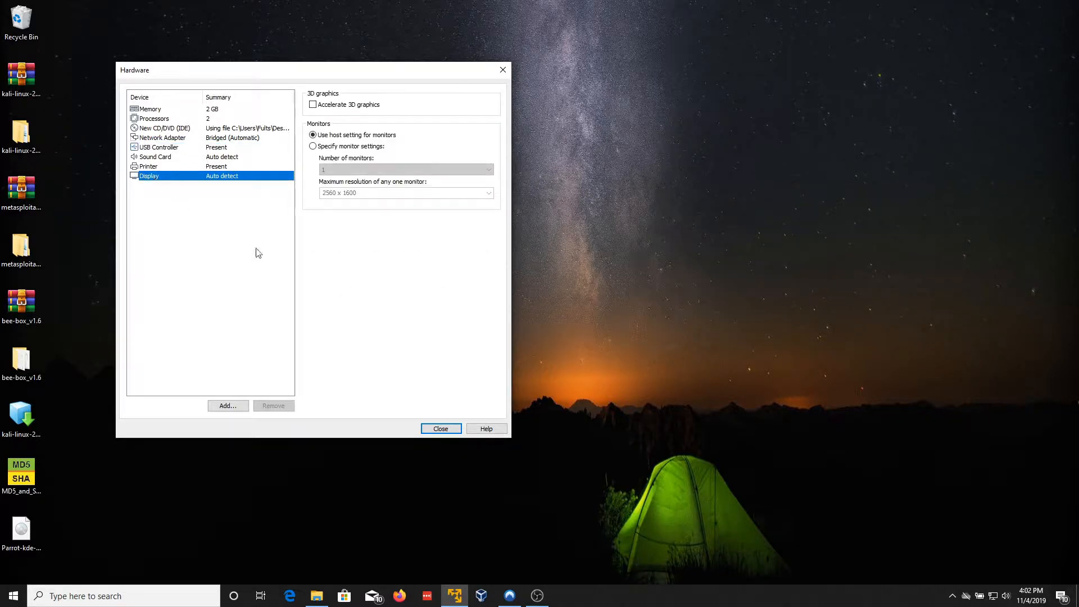
{"action": "left_click", "coordinate": [312, 105]}
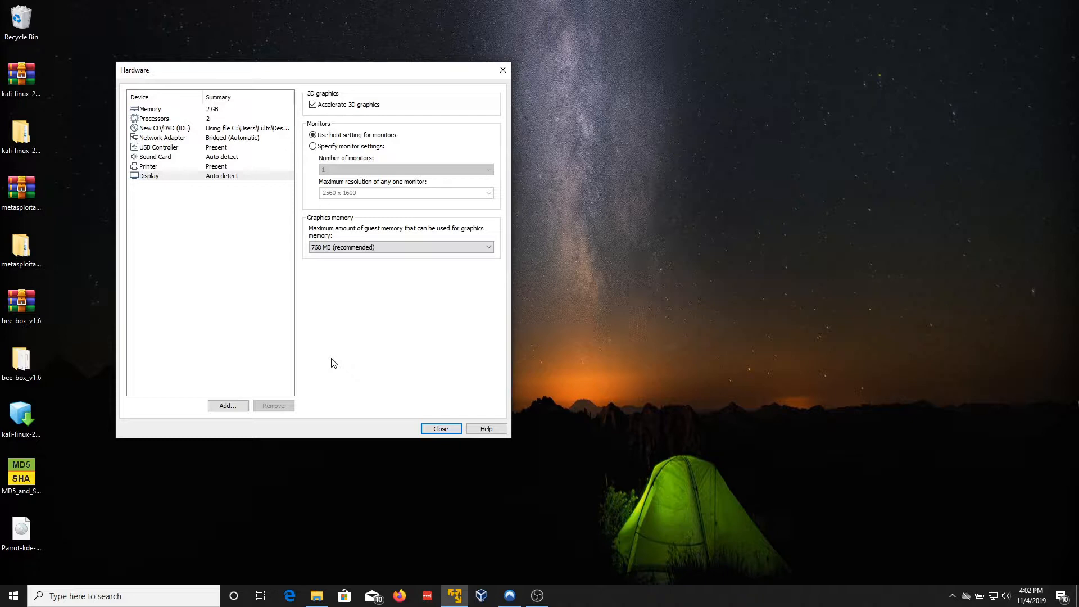
{"action": "left_click", "coordinate": [400, 250]}
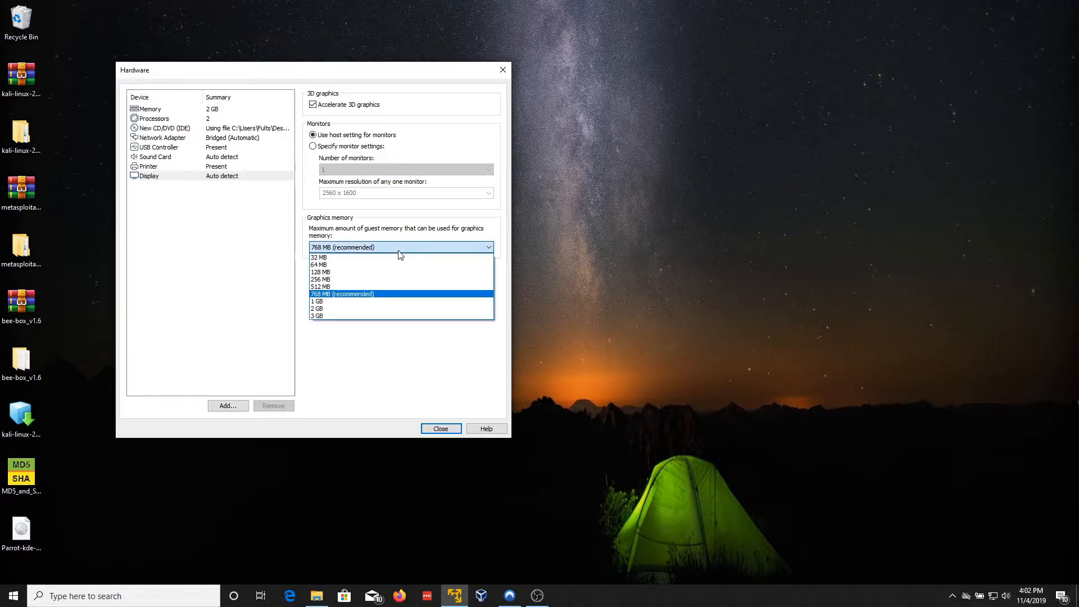
{"action": "left_click", "coordinate": [344, 388]}
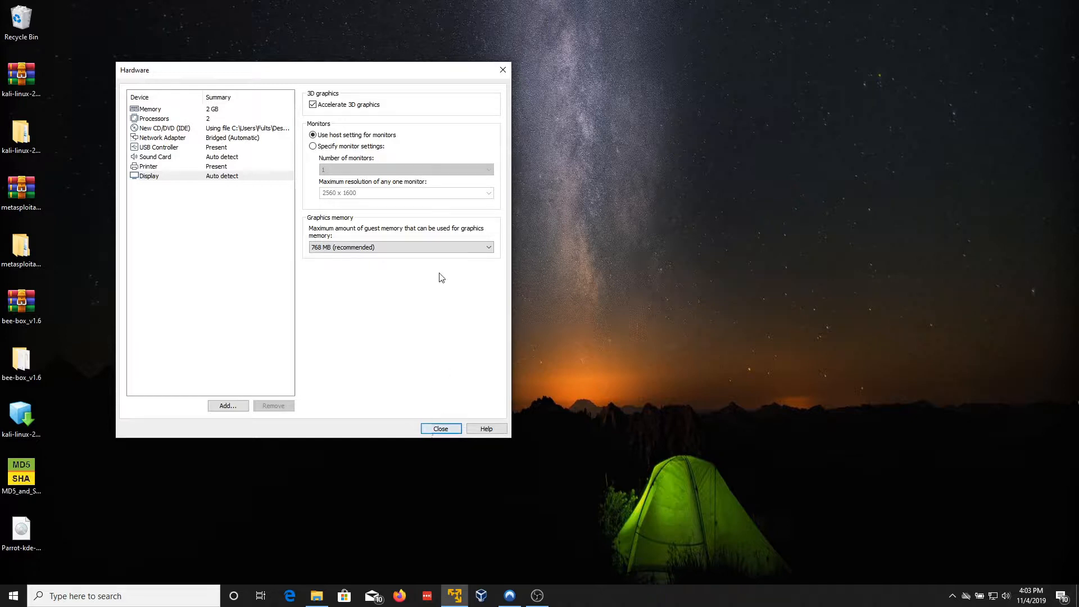
Step: Close the hardware settings, finish the New Virtual Machine Wizard, and power on Parrot Sec
{"action": "left_click", "coordinate": [441, 429]}
{"action": "left_click", "coordinate": [363, 362]}
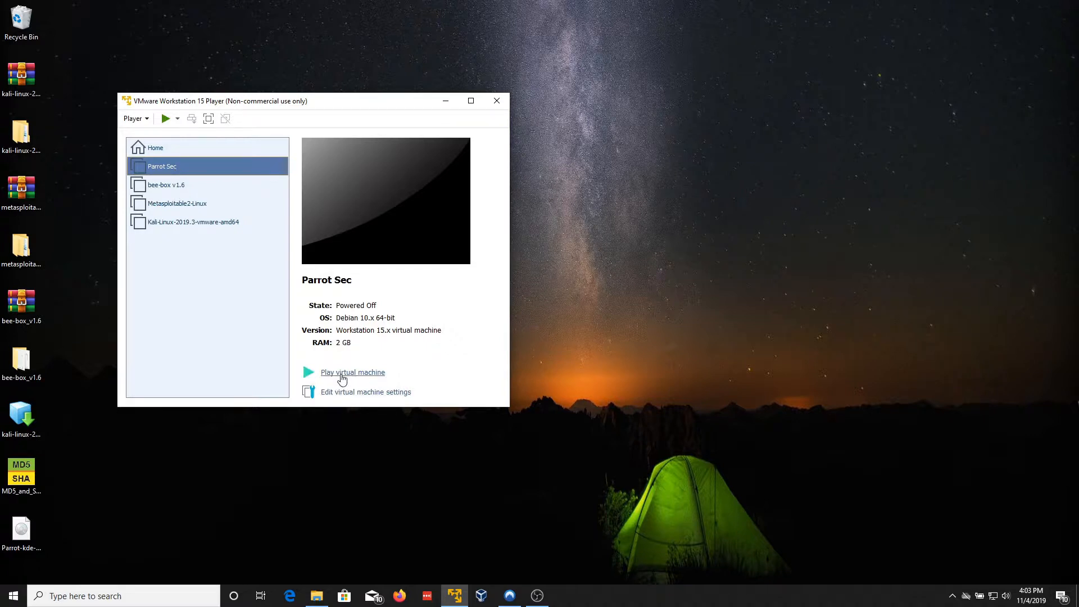
{"action": "left_click", "coordinate": [342, 373]}
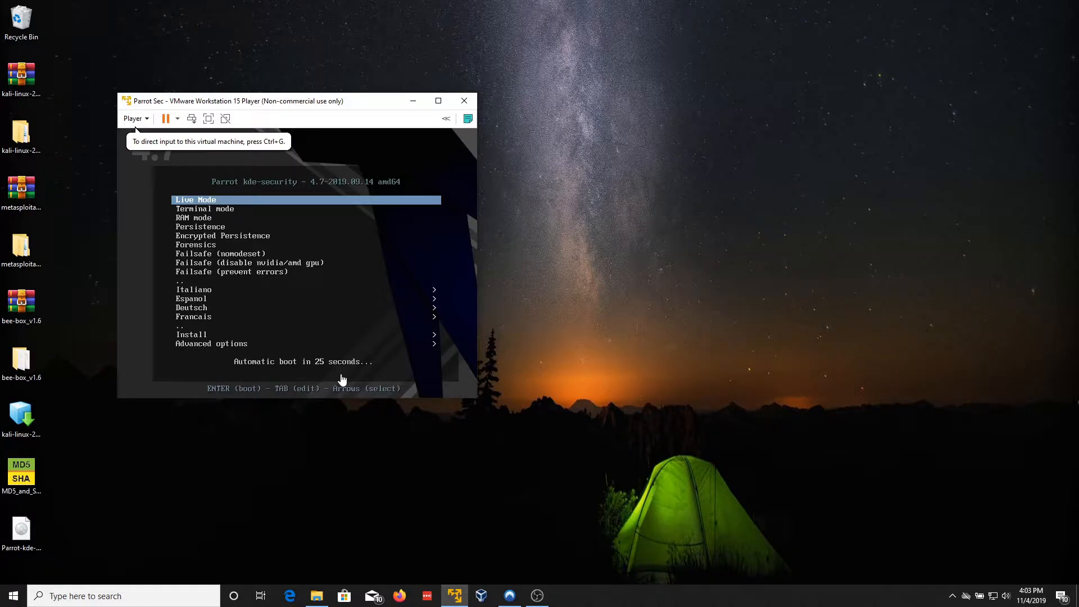
Step: From the Parrot boot menu, choose Install, then Install with GTK GUI
{"action": "left_click", "coordinate": [175, 199]}
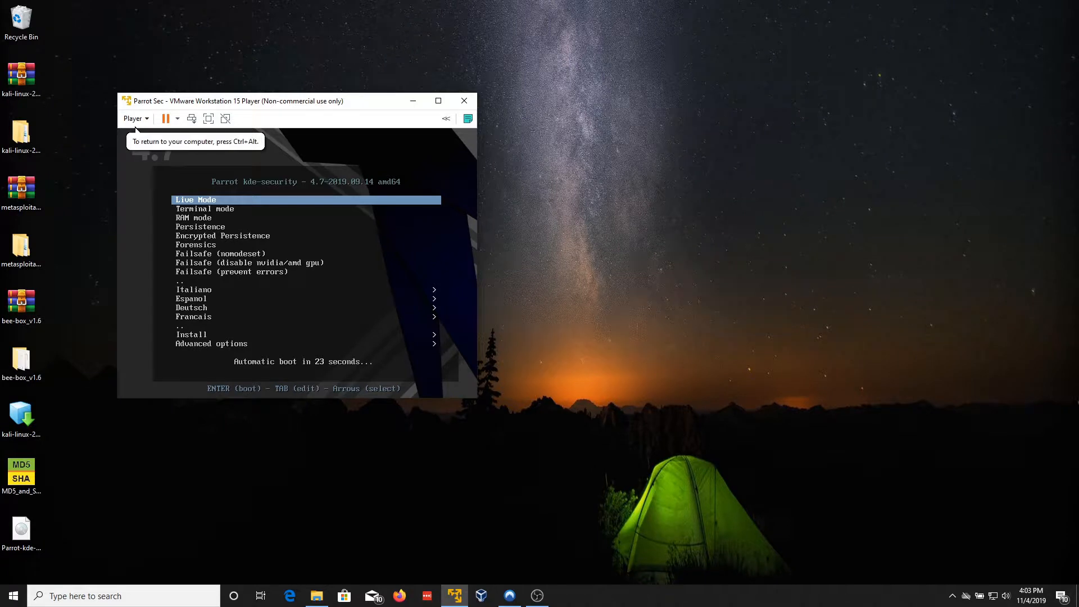
{"action": "key", "text": "Down"}
{"action": "key", "text": "Down"}
{"action": "key", "text": "Down"}
{"action": "key", "text": "Down"}
{"action": "key", "text": "Down"}
{"action": "key", "text": "Down"}
{"action": "key", "text": "Down"}
{"action": "key", "text": "Down"}
{"action": "key", "text": "Down"}
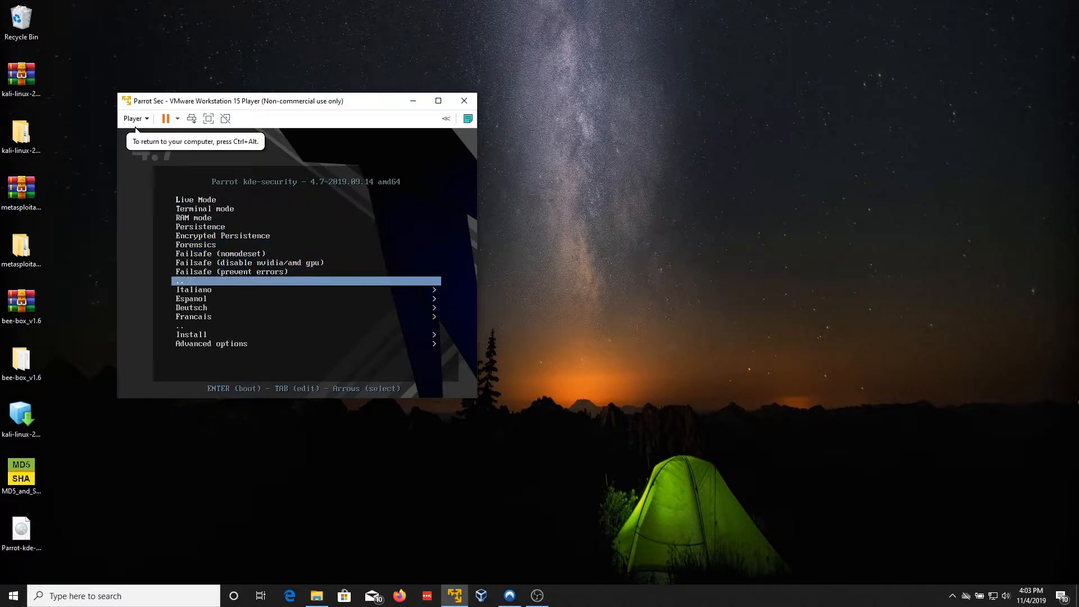
{"action": "key", "text": "Down"}
{"action": "key", "text": "Down"}
{"action": "key", "text": "Down"}
{"action": "key", "text": "Down"}
{"action": "key", "text": "Down"}
{"action": "key", "text": "Down"}
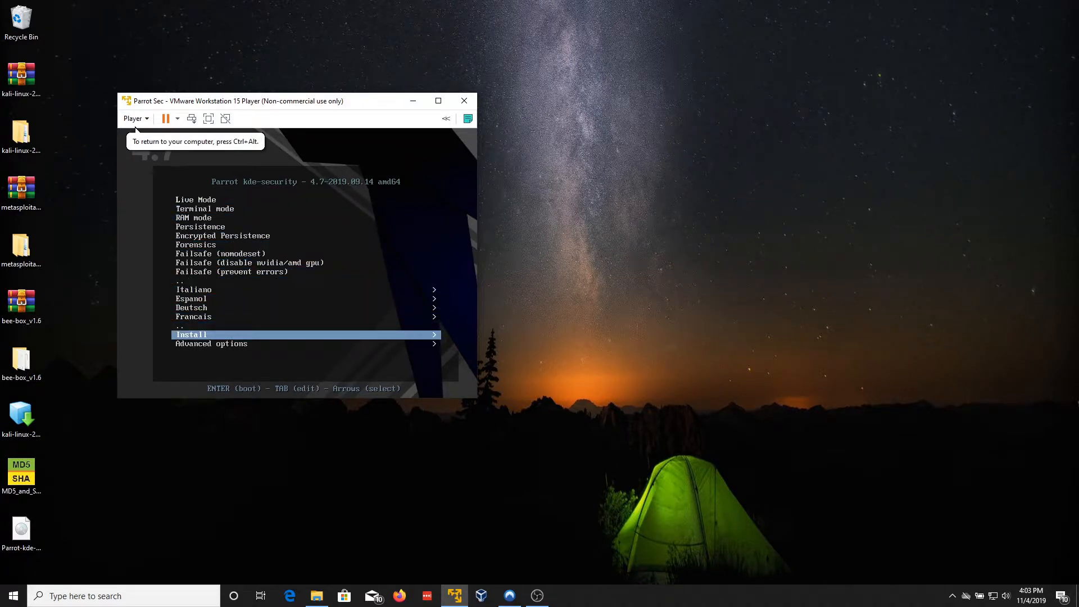
{"action": "key", "text": "Return"}
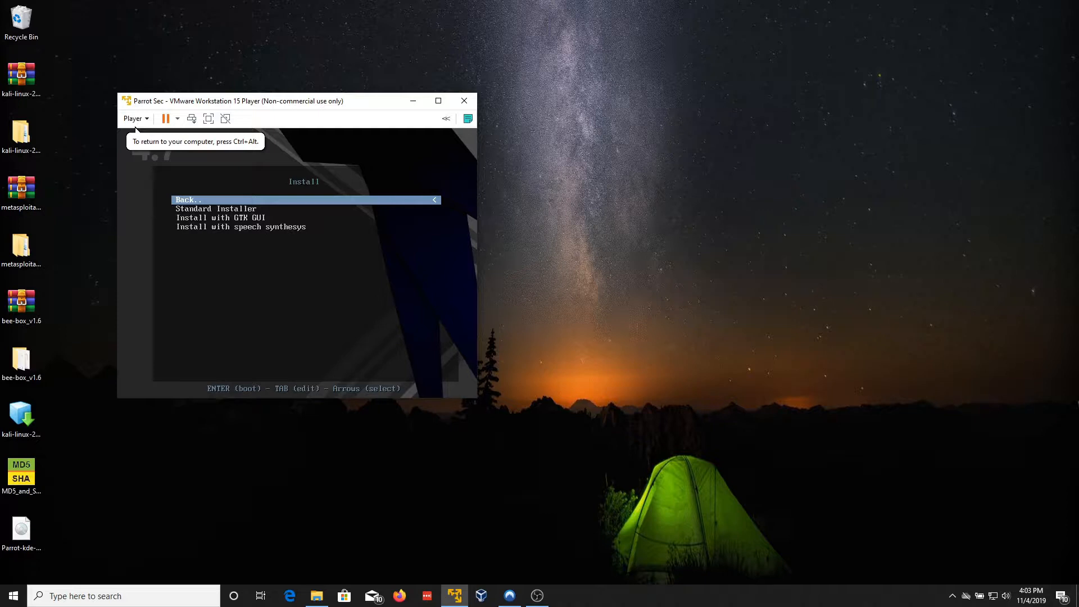
{"action": "key", "text": "Down"}
{"action": "key", "text": "Down"}
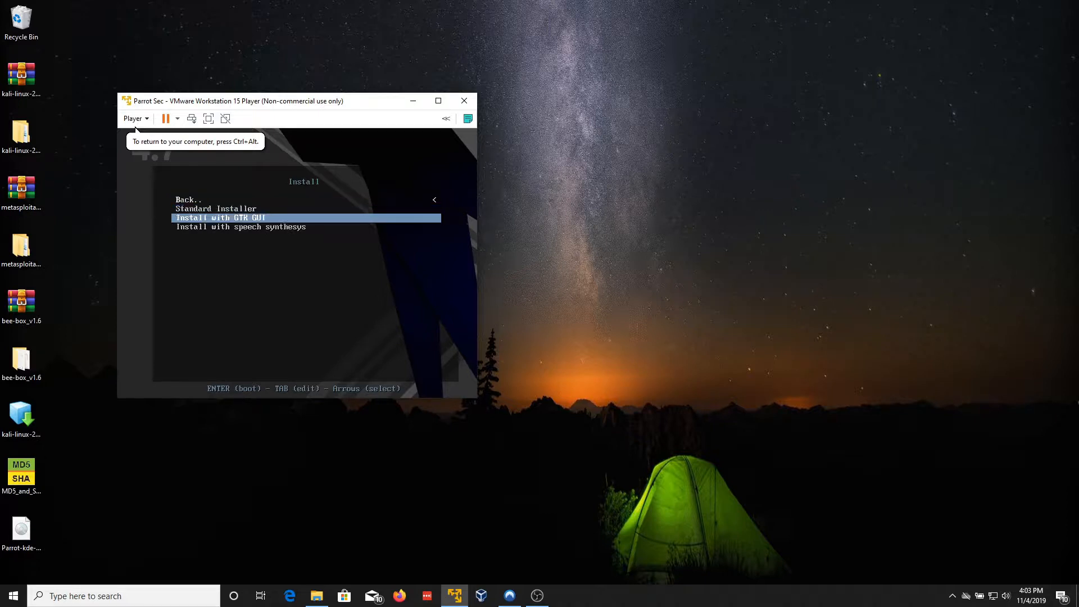
{"action": "key", "text": "Return"}
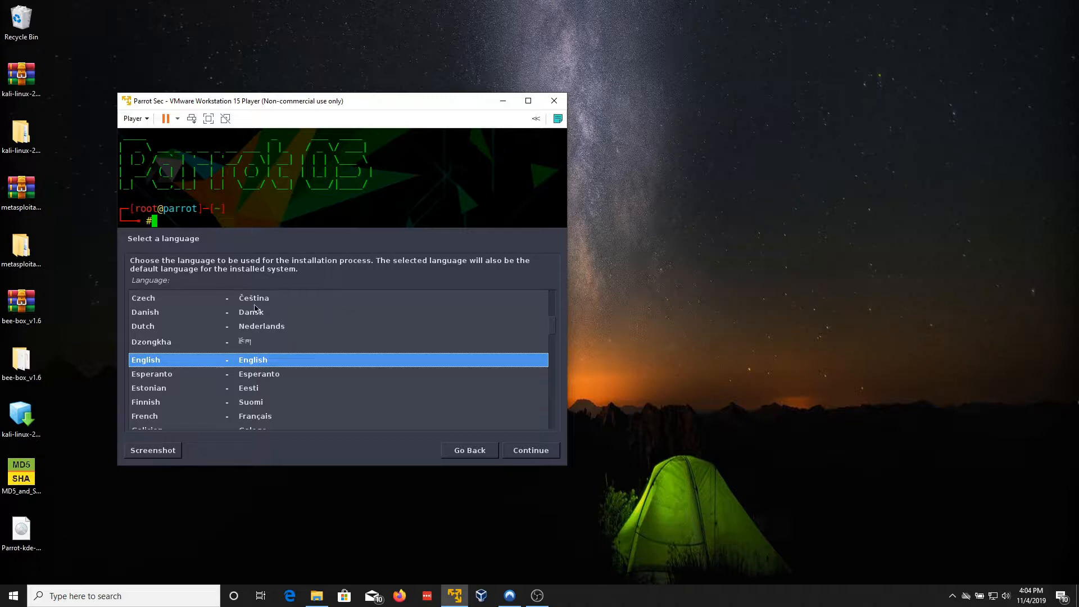
Step: Accept English, United States and the American English keyboard on the installer's first three pages
{"action": "scroll", "coordinate": [301, 350], "scroll_direction": "down", "scroll_amount": 1}
{"action": "scroll", "coordinate": [301, 351], "scroll_direction": "down", "scroll_amount": 10}
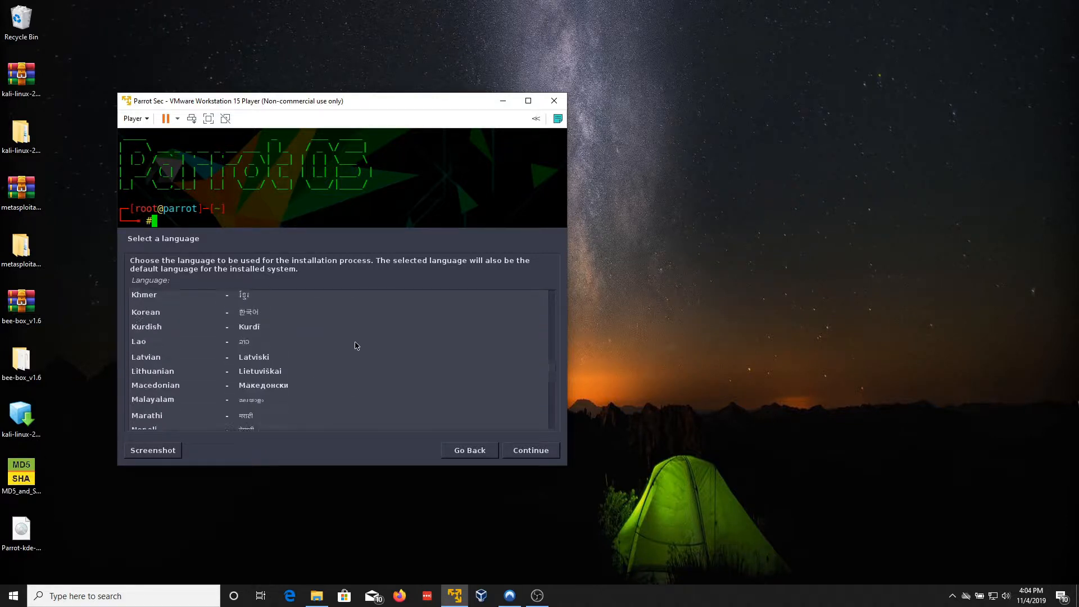
{"action": "scroll", "coordinate": [301, 396], "scroll_direction": "up", "scroll_amount": 11}
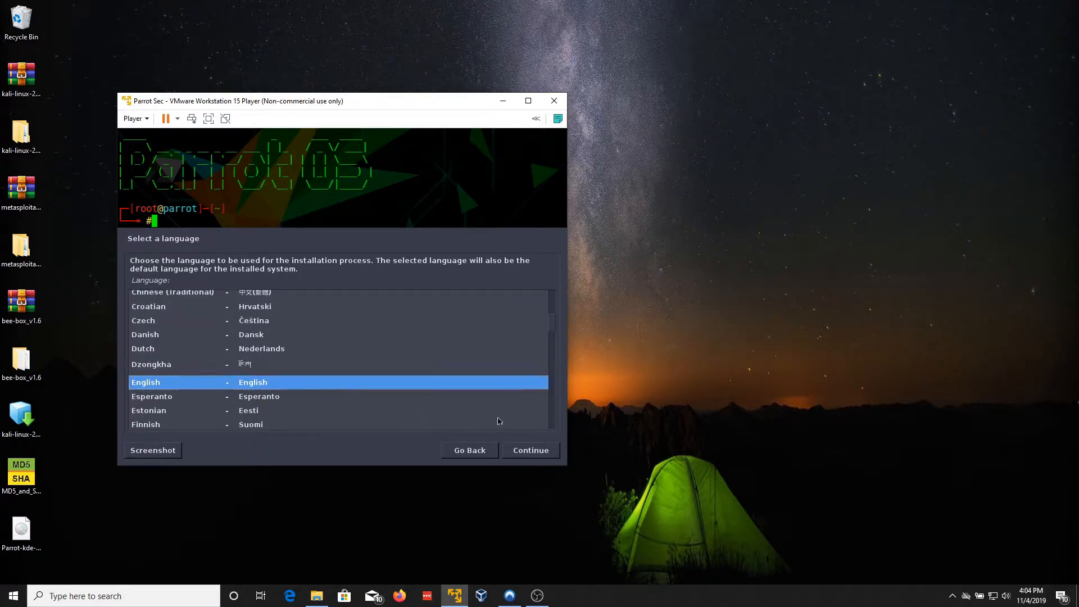
{"action": "left_click", "coordinate": [534, 454]}
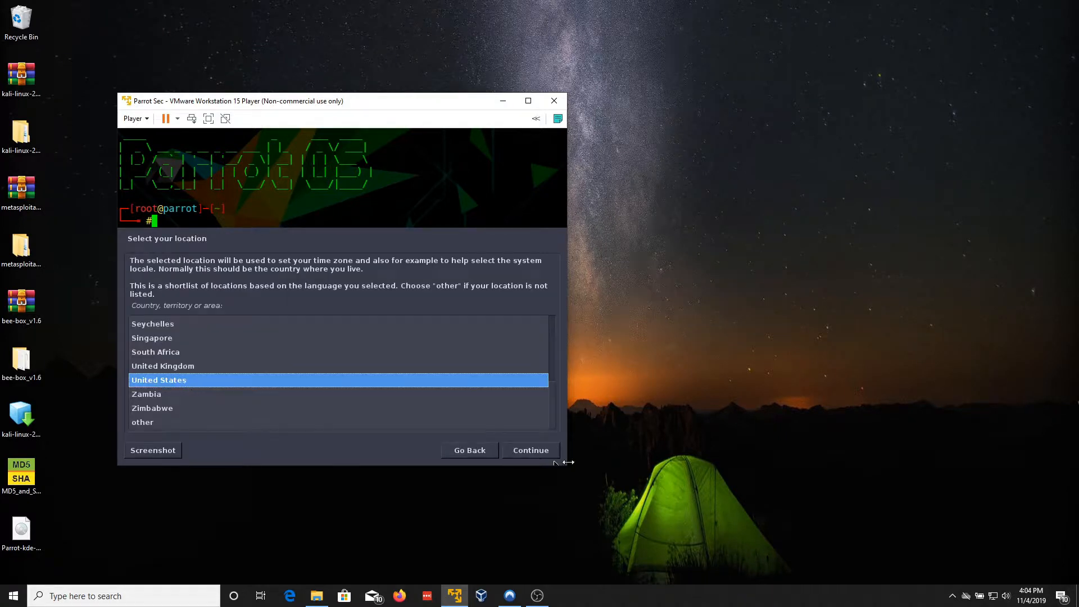
{"action": "left_click", "coordinate": [548, 447]}
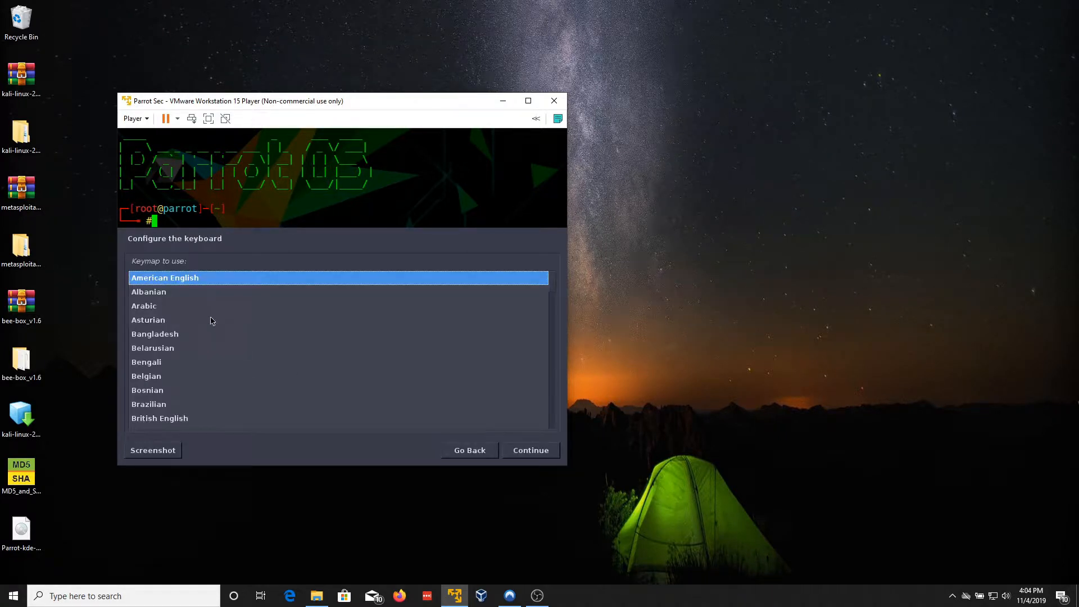
{"action": "left_click", "coordinate": [531, 454]}
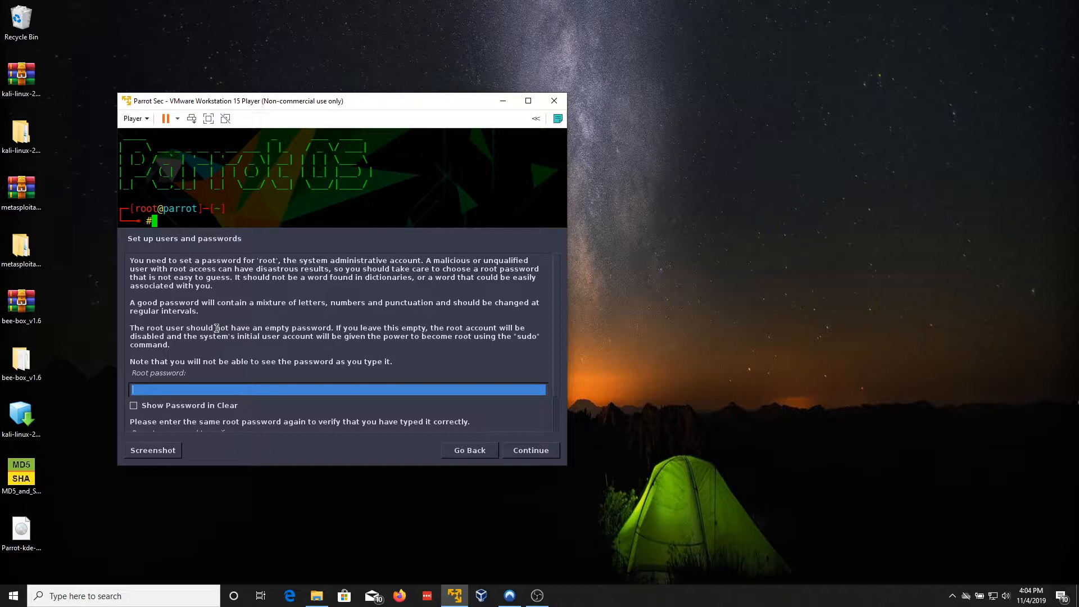
Step: Type the root password into the Root password field, correcting a typo along the way
{"action": "scroll", "coordinate": [217, 327], "scroll_direction": "down", "scroll_amount": 2}
{"action": "scroll", "coordinate": [211, 326], "scroll_direction": "up", "scroll_amount": 2}
{"action": "scroll", "coordinate": [191, 306], "scroll_direction": "down", "scroll_amount": 2}
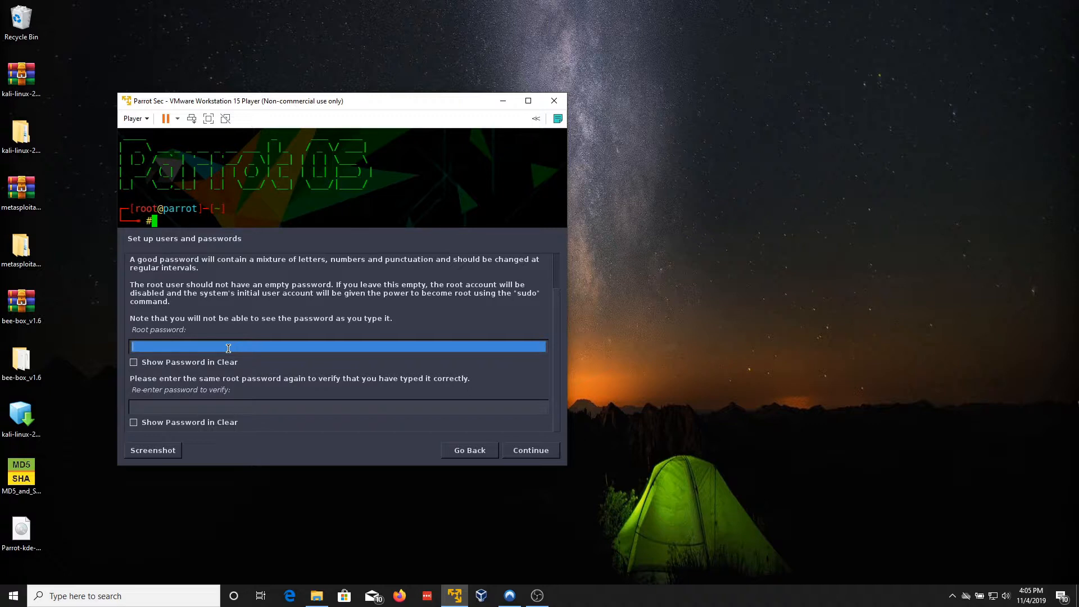
{"action": "type", "text": "**********"}
{"action": "key", "text": "BackSpace"}
{"action": "key", "text": "BackSpace"}
{"action": "key", "text": "BackSpace"}
{"action": "key", "text": "BackSpace"}
{"action": "key", "text": "BackSpace"}
{"action": "key", "text": "BackSpace"}
{"action": "key", "text": "BackSpace"}
{"action": "key", "text": "BackSpace"}
{"action": "key", "text": "BackSpace"}
{"action": "key", "text": "BackSpace"}
{"action": "type", "text": "*****"}
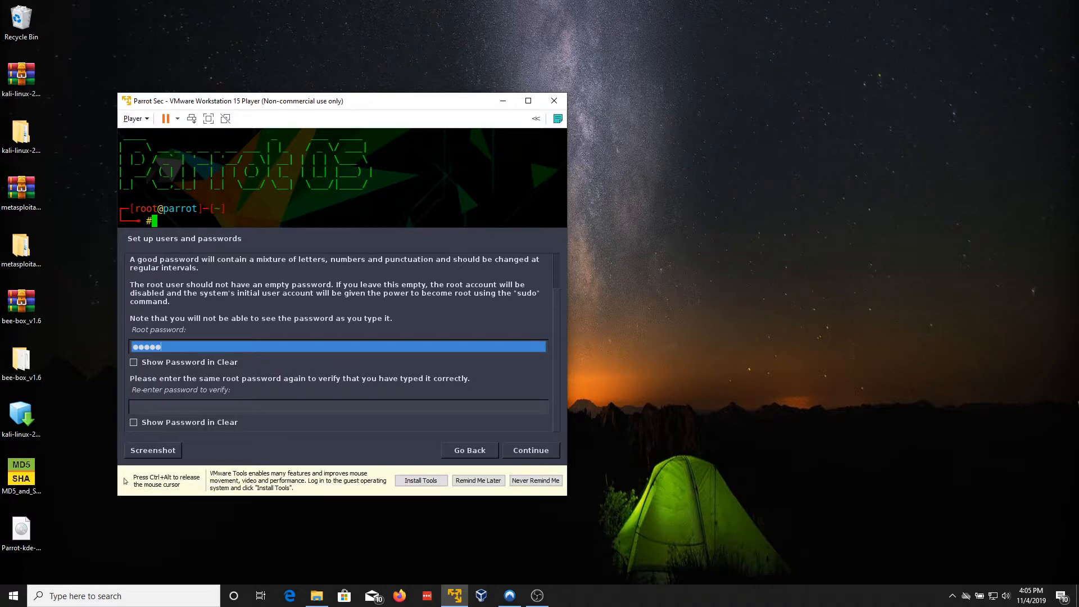
{"action": "type", "text": "*******"}
Step: Retype the root password in the confirmation field
{"action": "key", "text": "Tab"}
{"action": "key", "text": "Tab"}
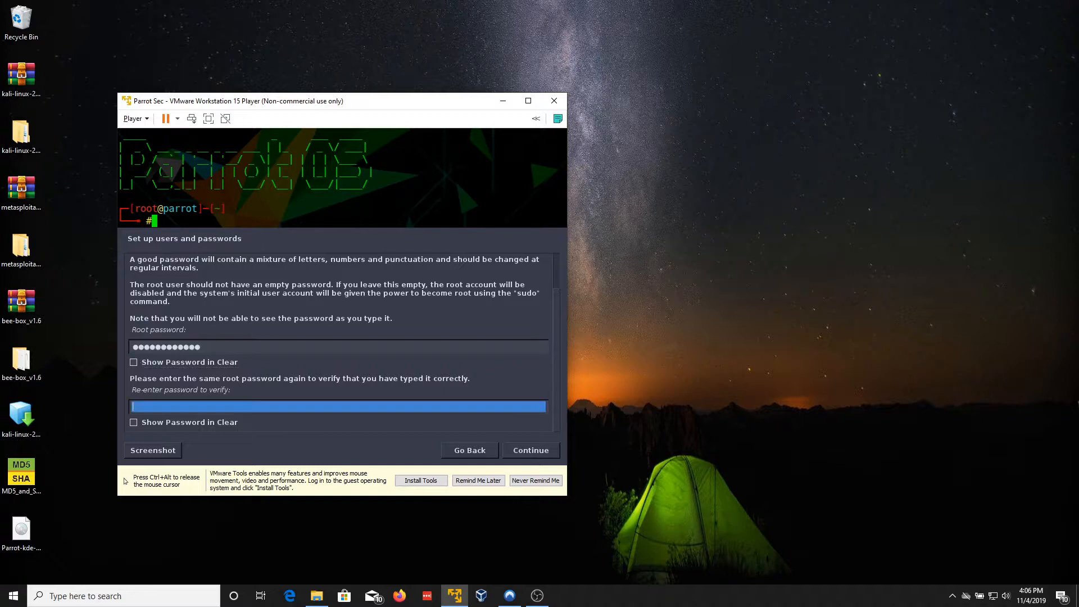
{"action": "type", "text": "******"}
{"action": "key", "text": "BackSpace"}
{"action": "key", "text": "BackSpace"}
{"action": "key", "text": "BackSpace"}
{"action": "key", "text": "BackSpace"}
{"action": "key", "text": "BackSpace"}
{"action": "type", "text": "************"}
Step: Turn off VMware Tools reminders with Never Remind Me and continue to the username page
{"action": "key", "text": "ctrl+alt"}
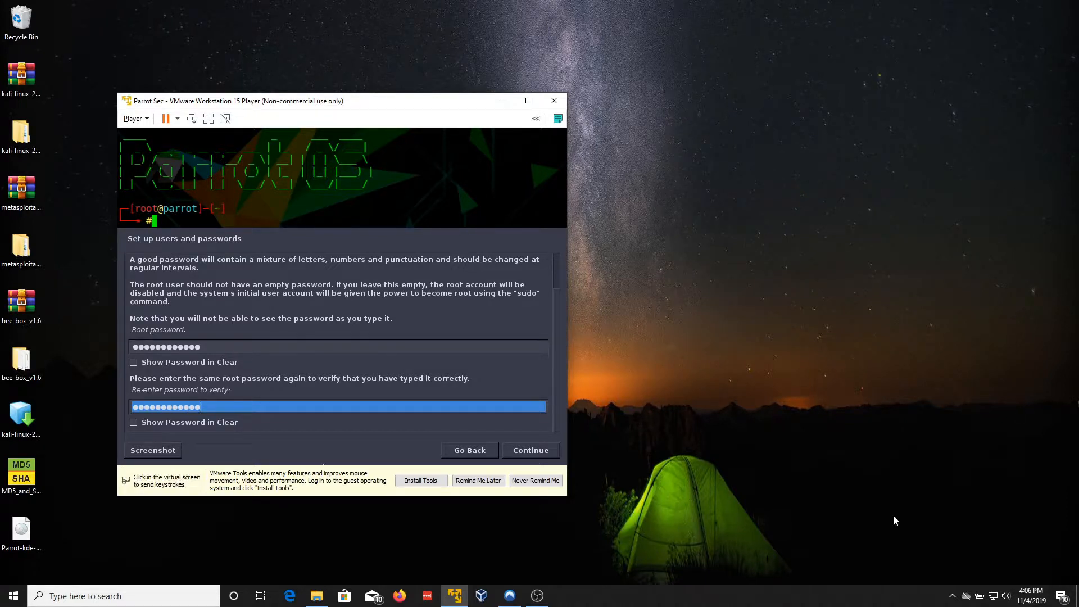
{"action": "left_click", "coordinate": [517, 484]}
{"action": "left_click", "coordinate": [535, 451]}
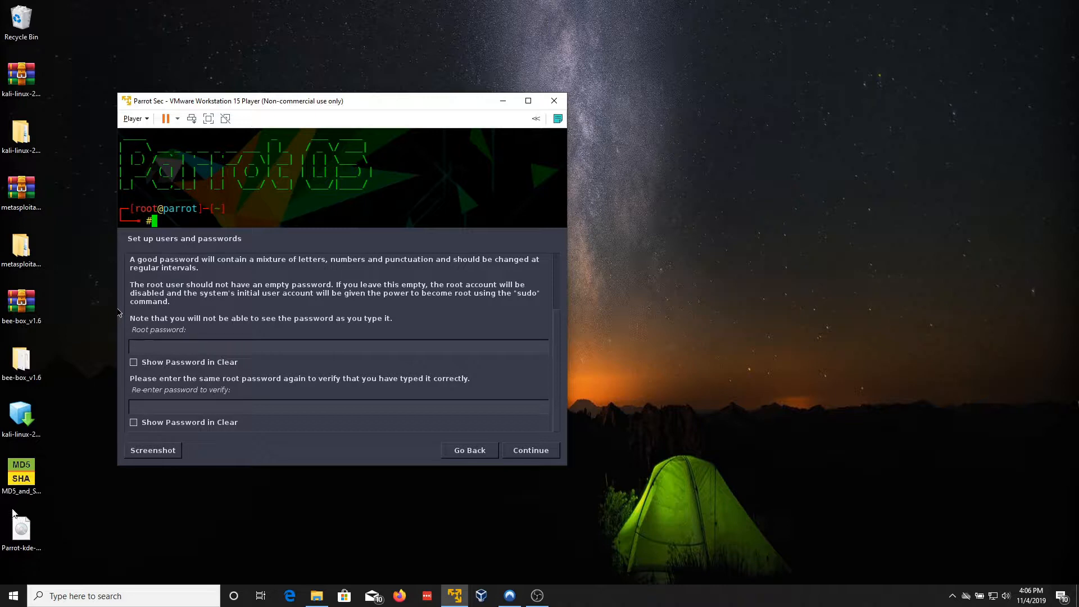
{"action": "key", "text": "Return"}
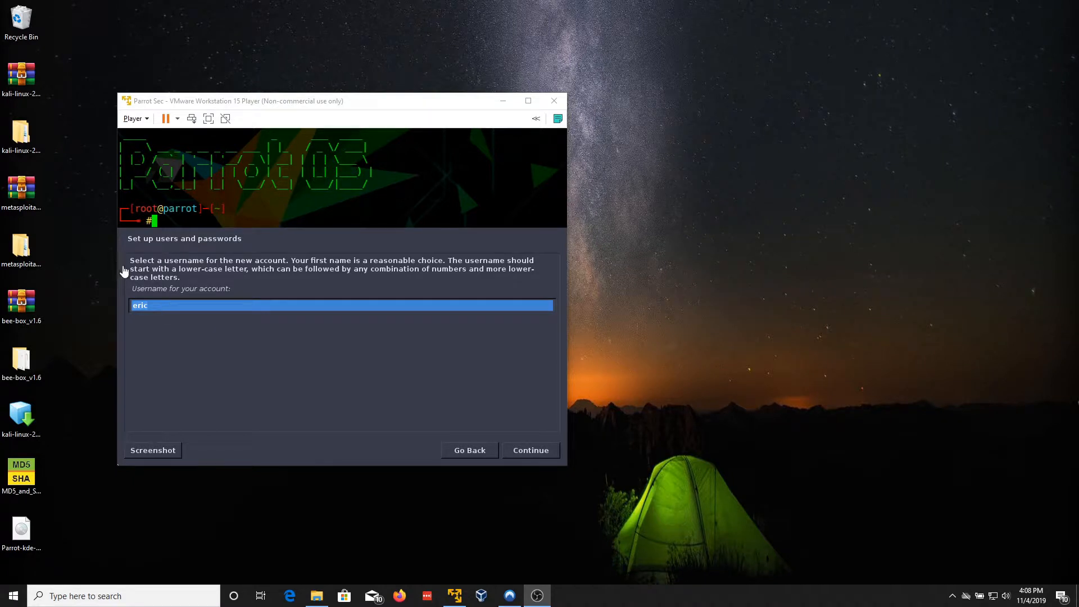
Step: Accept the suggested username and enter the new user's password and its confirmation
{"action": "left_click", "coordinate": [170, 289]}
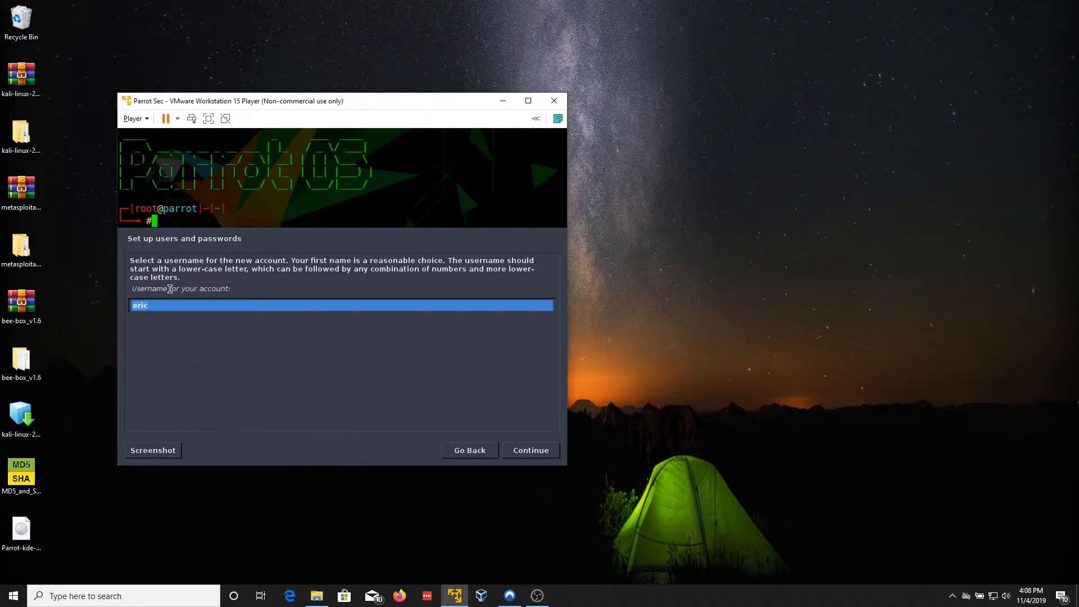
{"action": "left_click", "coordinate": [522, 453]}
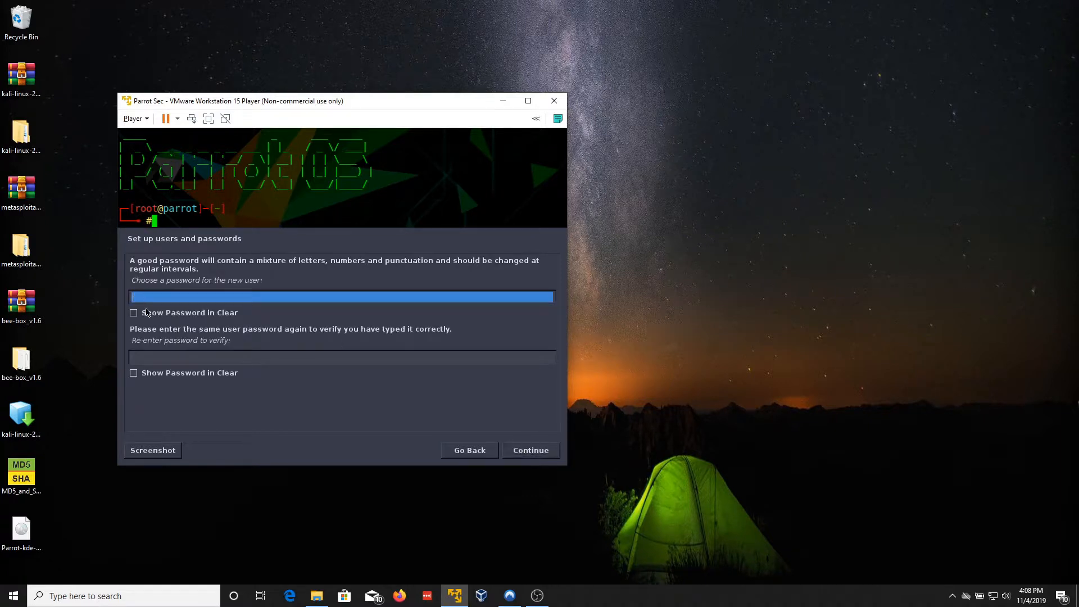
{"action": "type", "text": "●●●●●●●●●●●●●●"}
{"action": "key", "text": "Tab"}
{"action": "key", "text": "Tab"}
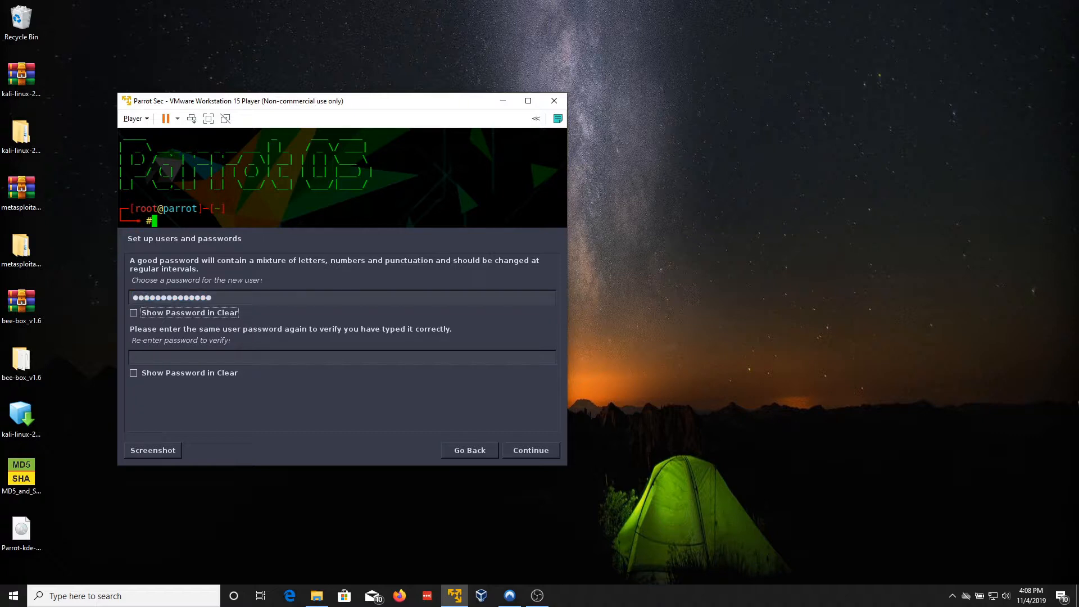
{"action": "type", "text": "●●●"}
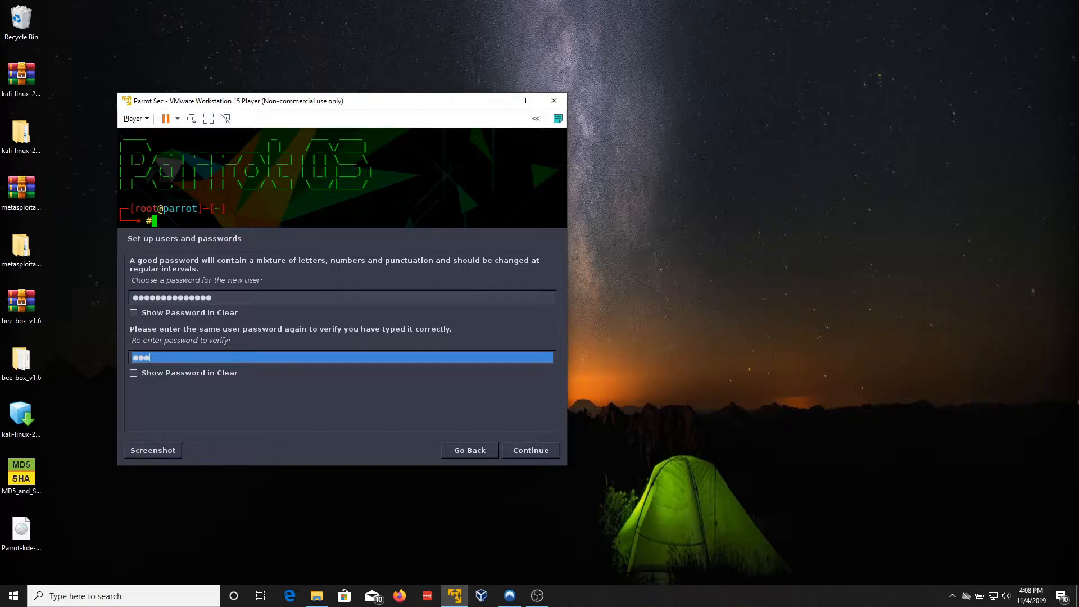
{"action": "type", "text": "●●●●●●●●●●●●"}
{"action": "left_click", "coordinate": [530, 450]}
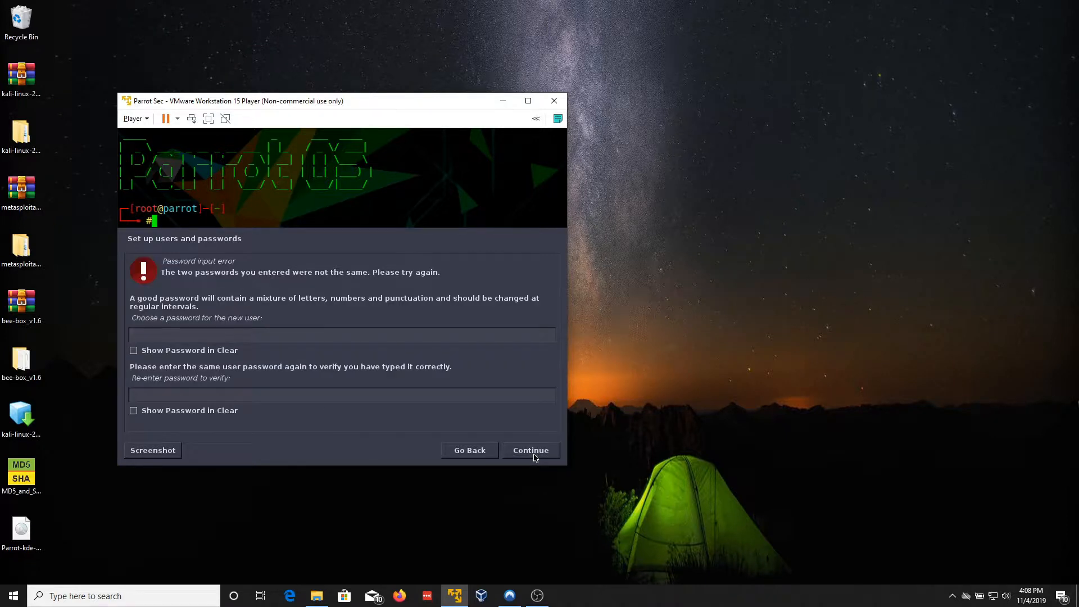
Step: Re-enter the new user's password pair, showing it in plain text, and submit it
{"action": "left_click", "coordinate": [318, 332]}
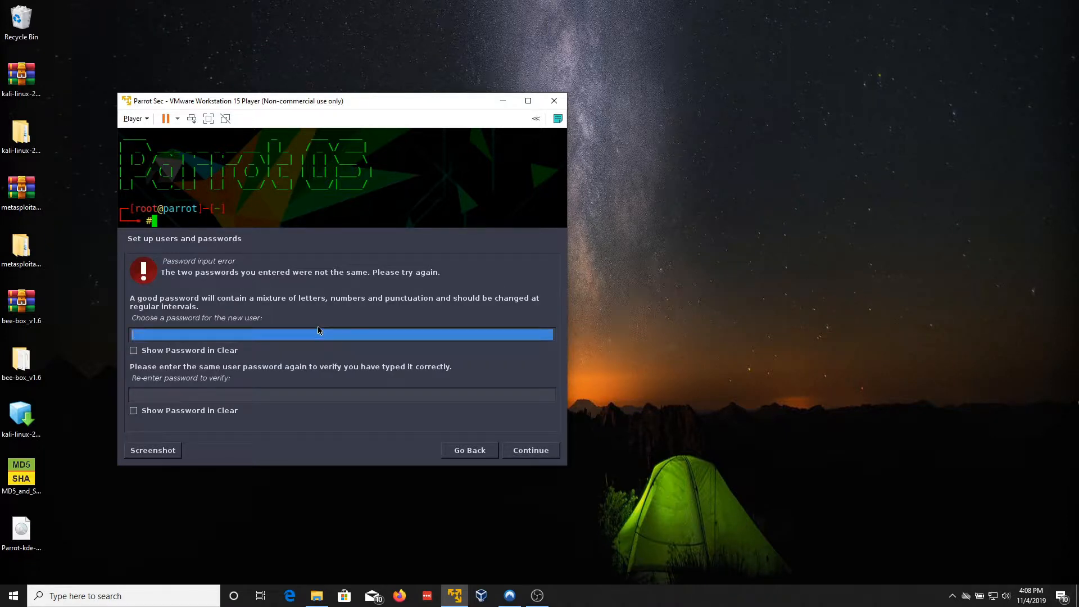
{"action": "type", "text": "●●●●●"}
{"action": "key", "text": "Return"}
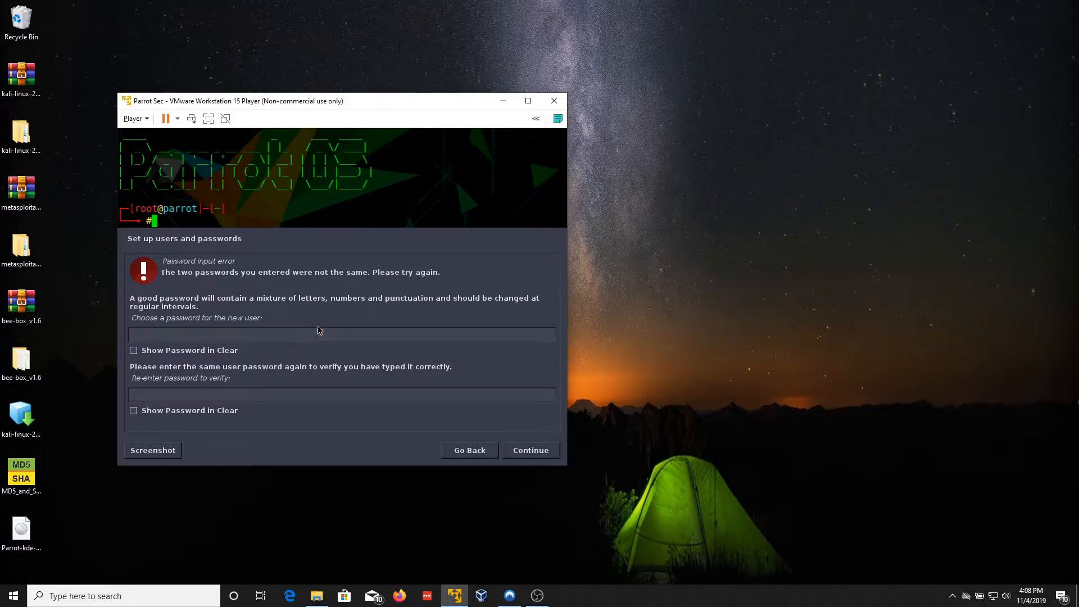
{"action": "left_click", "coordinate": [363, 349]}
{"action": "left_click", "coordinate": [143, 338]}
{"action": "type", "text": "●●●●●●"}
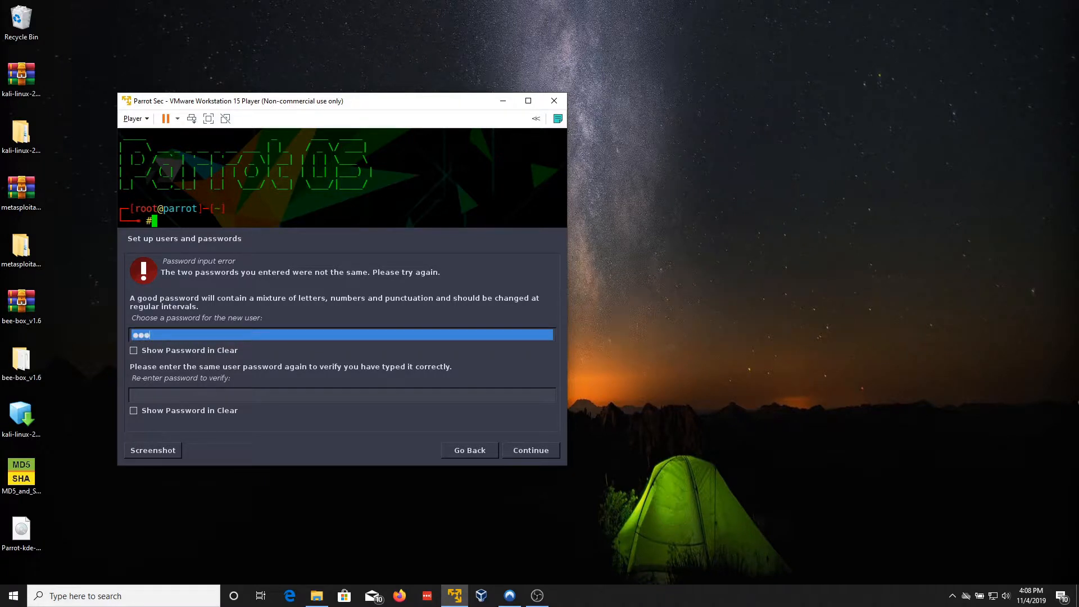
{"action": "type", "text": "●●●●●●●●"}
{"action": "key", "text": "Tab"}
{"action": "key", "text": "Tab"}
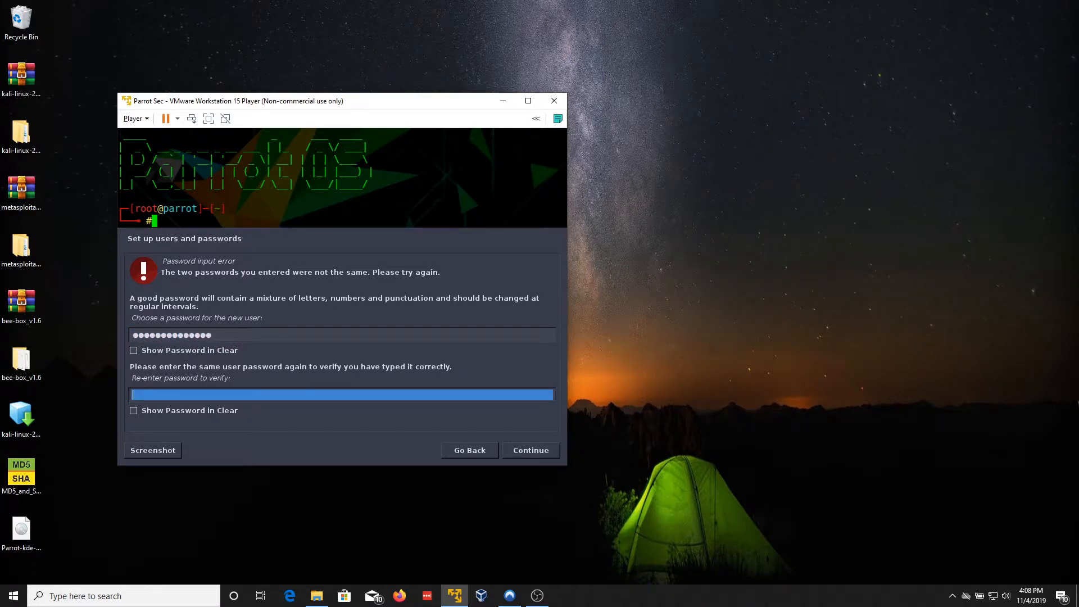
{"action": "type", "text": "●●●●●●●●●●●●●●"}
{"action": "left_click", "coordinate": [528, 449]}
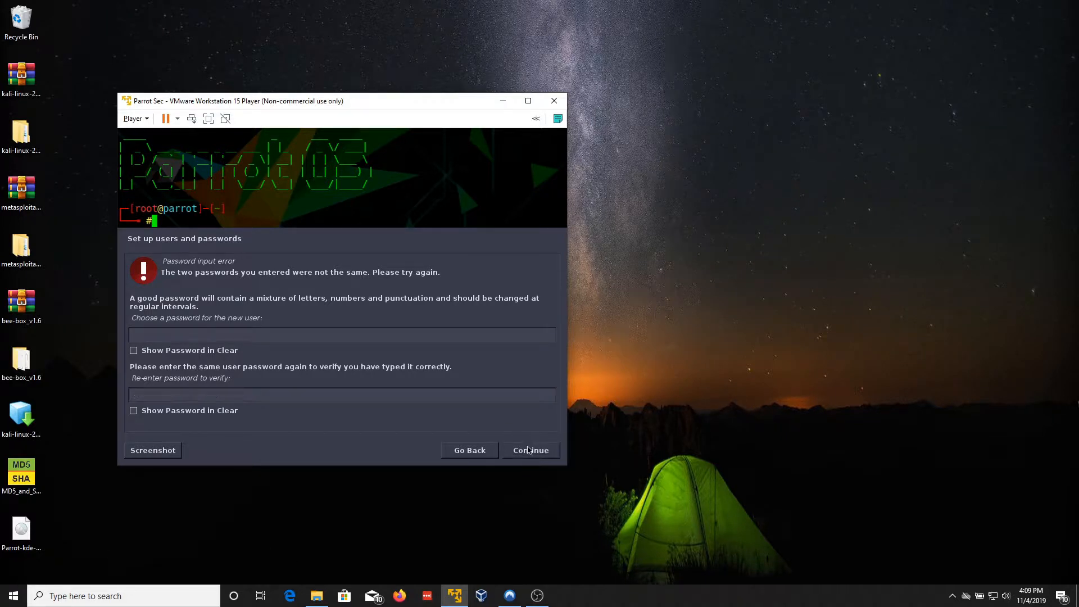
Step: Start retyping the new user's password, clearing the mistyped characters
{"action": "left_click", "coordinate": [235, 335]}
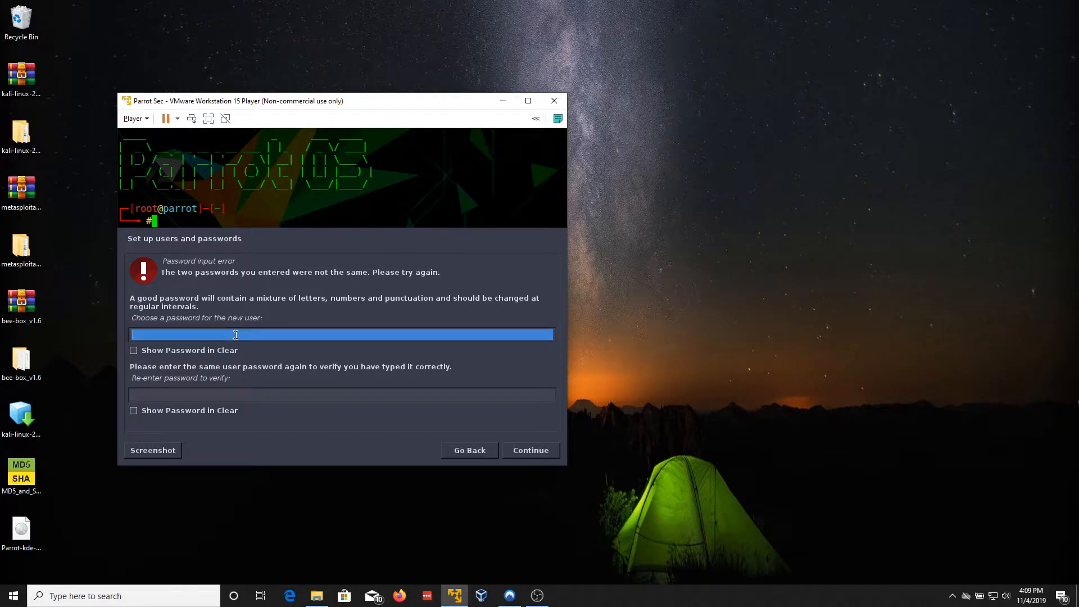
{"action": "type", "text": "to•••••••••"}
{"action": "key", "text": "BackSpace"}
{"action": "key", "text": "BackSpace"}
{"action": "key", "text": "BackSpace"}
{"action": "key", "text": "BackSpace"}
{"action": "key", "text": "BackSpace"}
{"action": "key", "text": "BackSpace"}
{"action": "key", "text": "BackSpace"}
{"action": "key", "text": "BackSpace"}
{"action": "key", "text": "BackSpace"}
{"action": "key", "text": "BackSpace"}
{"action": "key", "text": "BackSpace"}
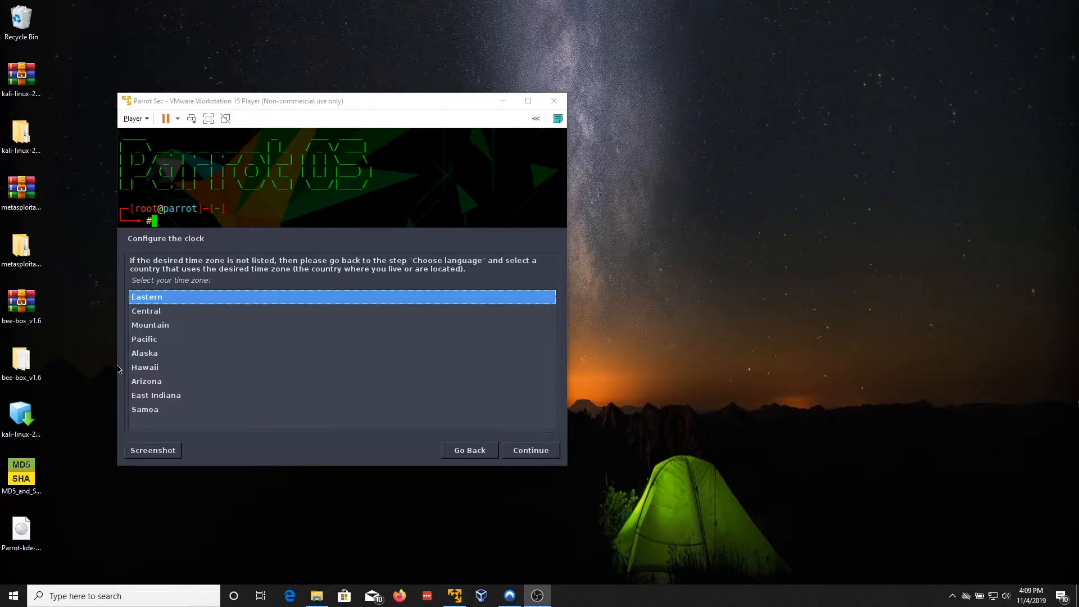
Step: Select the Central time zone and continue
{"action": "left_click", "coordinate": [157, 316]}
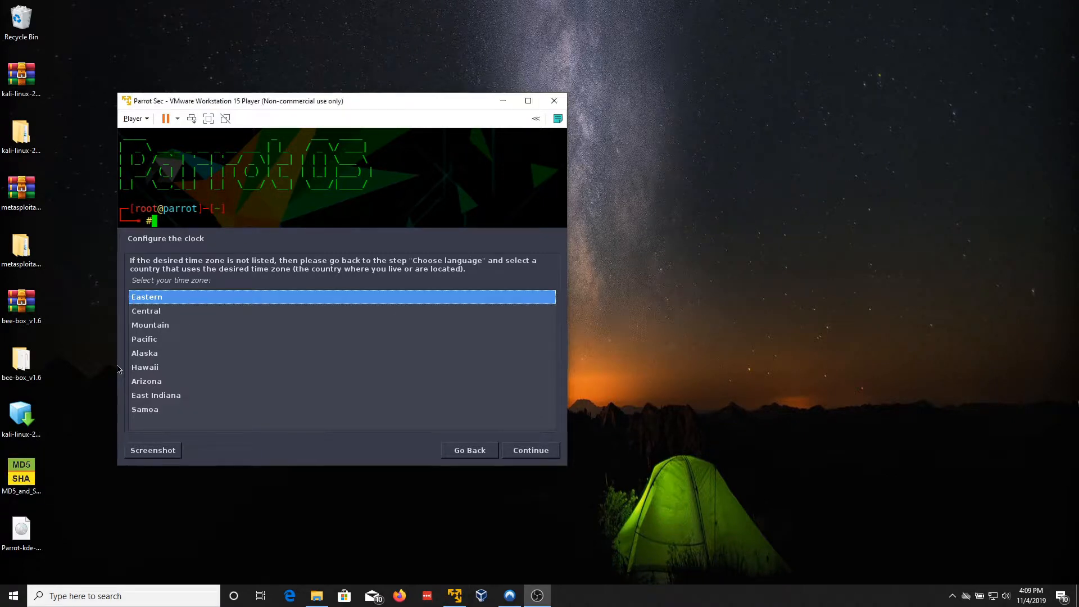
{"action": "left_click", "coordinate": [156, 313]}
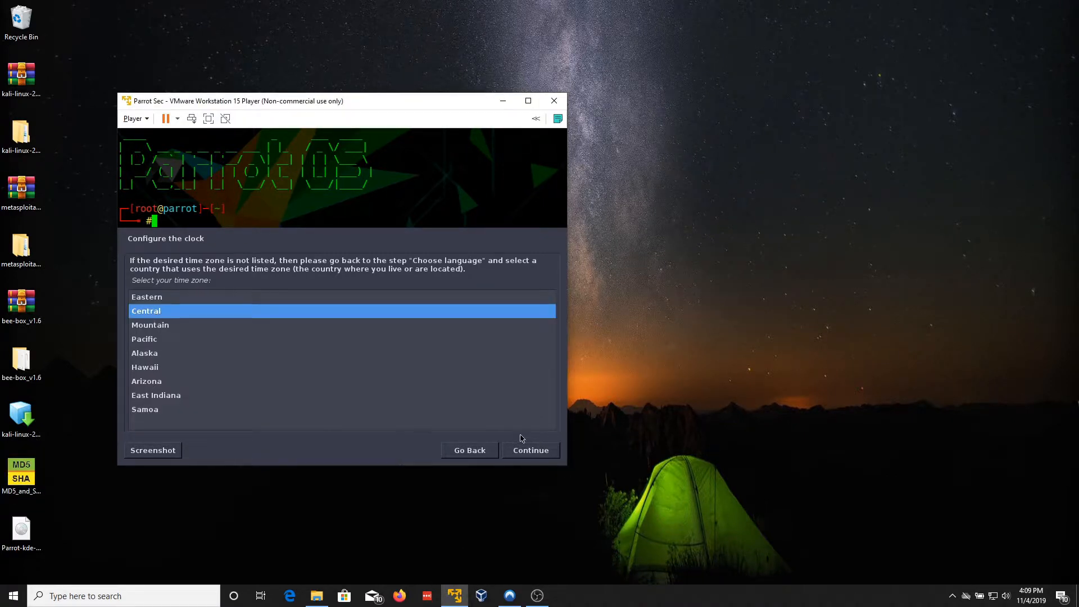
{"action": "left_click", "coordinate": [518, 452]}
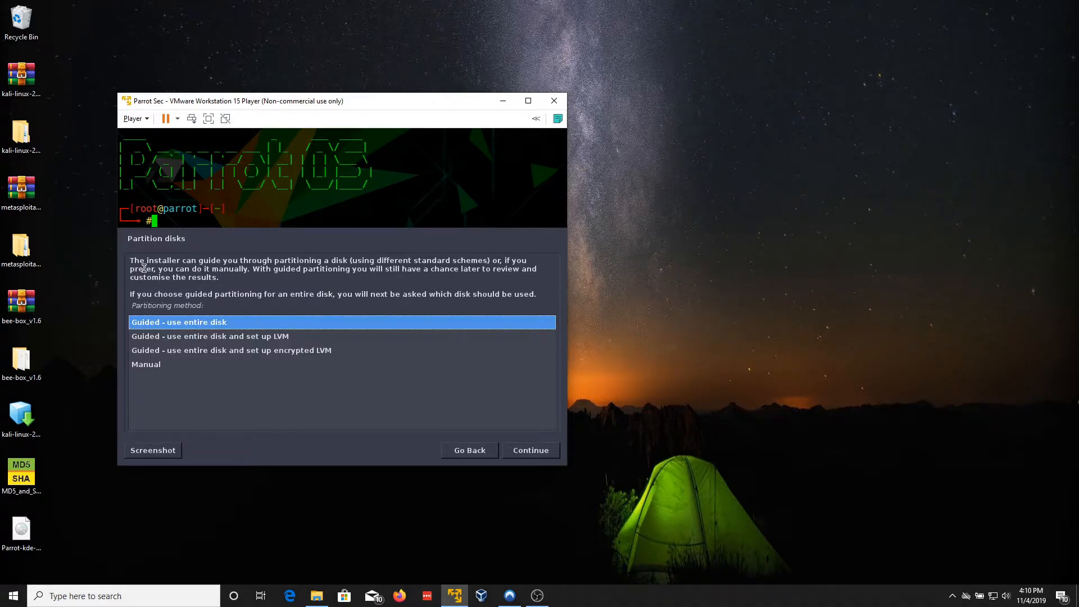
Step: Choose Guided - use entire disk on the 85.9 GB SCSI3 (sda) disk, all files in one partition
{"action": "left_click", "coordinate": [190, 339]}
{"action": "left_click", "coordinate": [189, 354]}
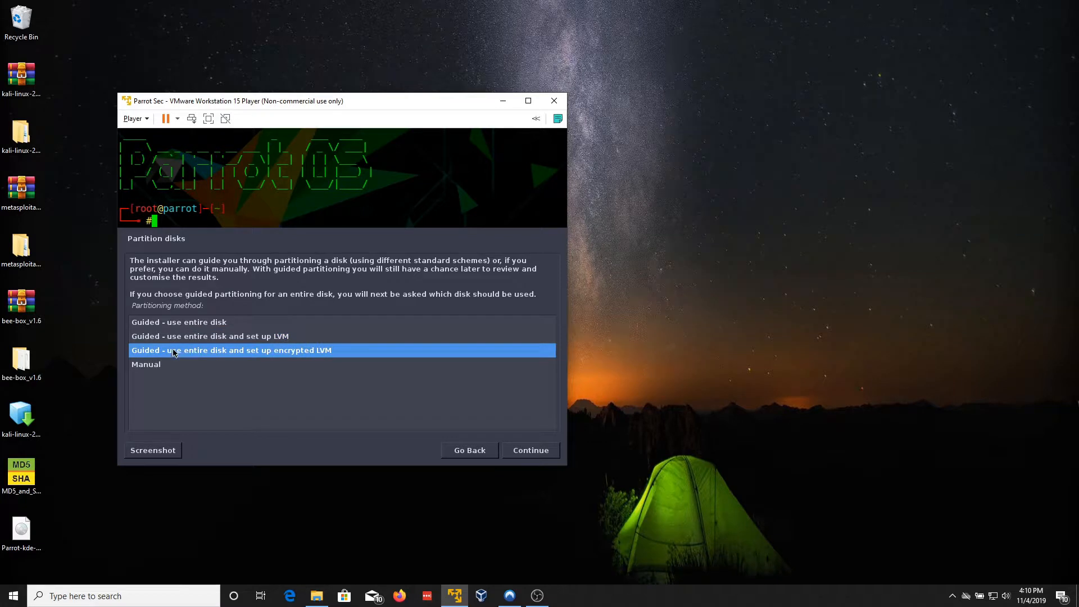
{"action": "left_click", "coordinate": [181, 323]}
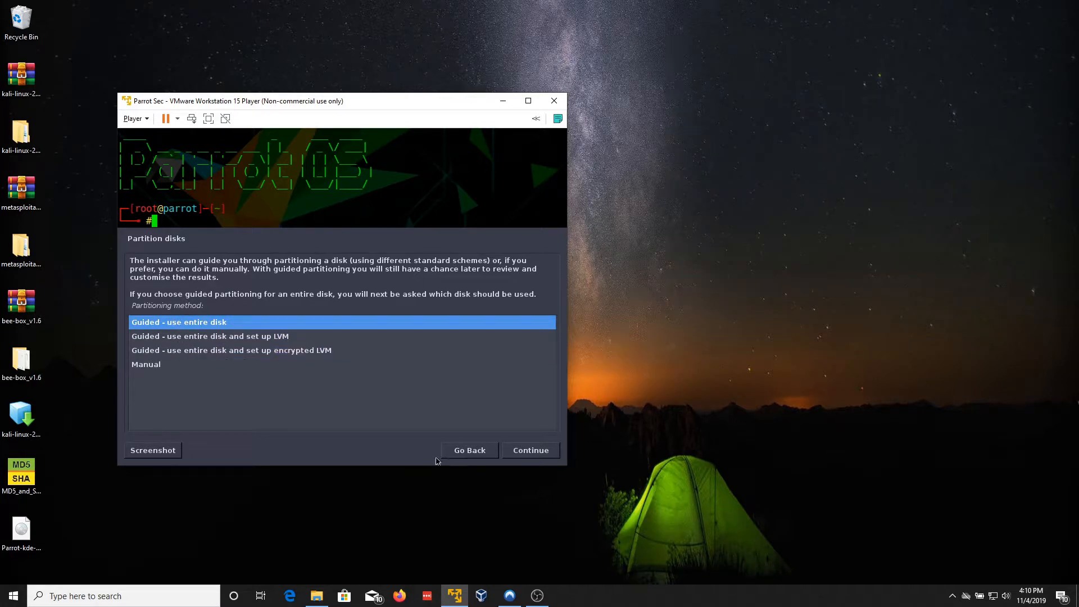
{"action": "left_click", "coordinate": [520, 457]}
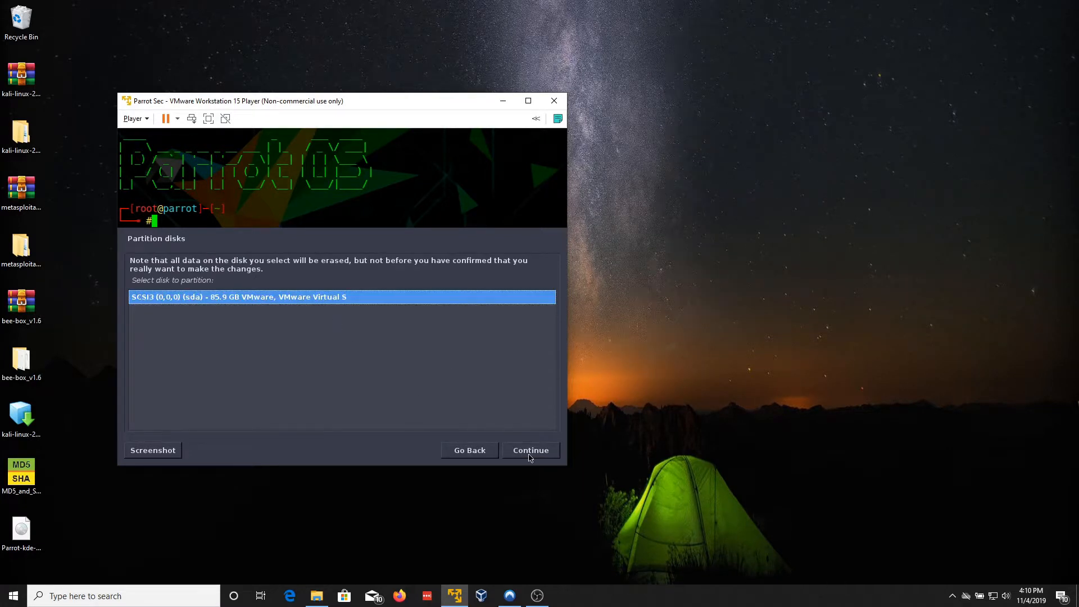
{"action": "left_click", "coordinate": [530, 456]}
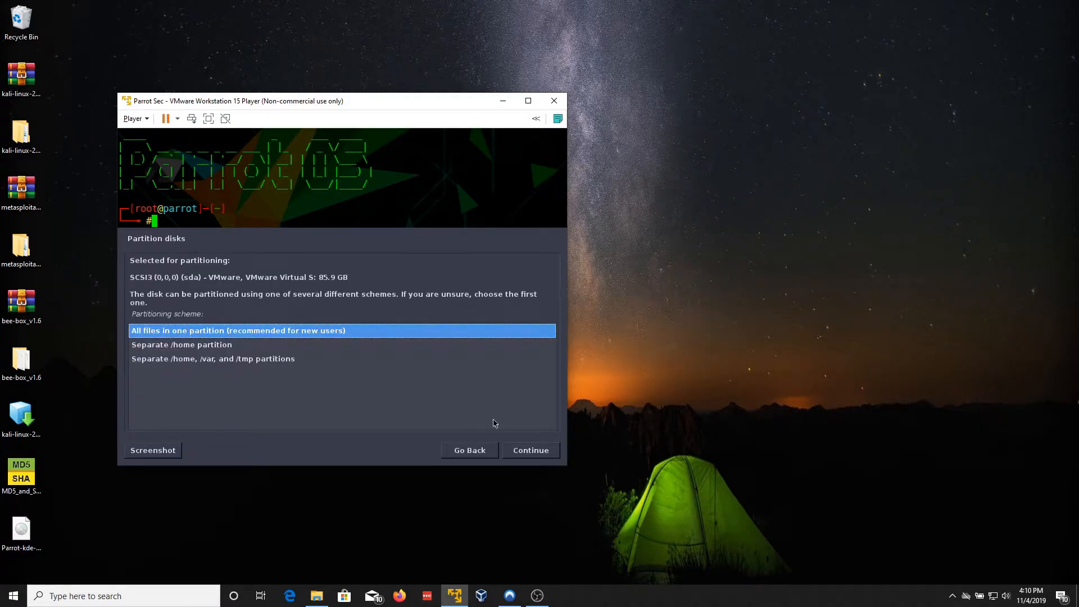
{"action": "left_click", "coordinate": [546, 455]}
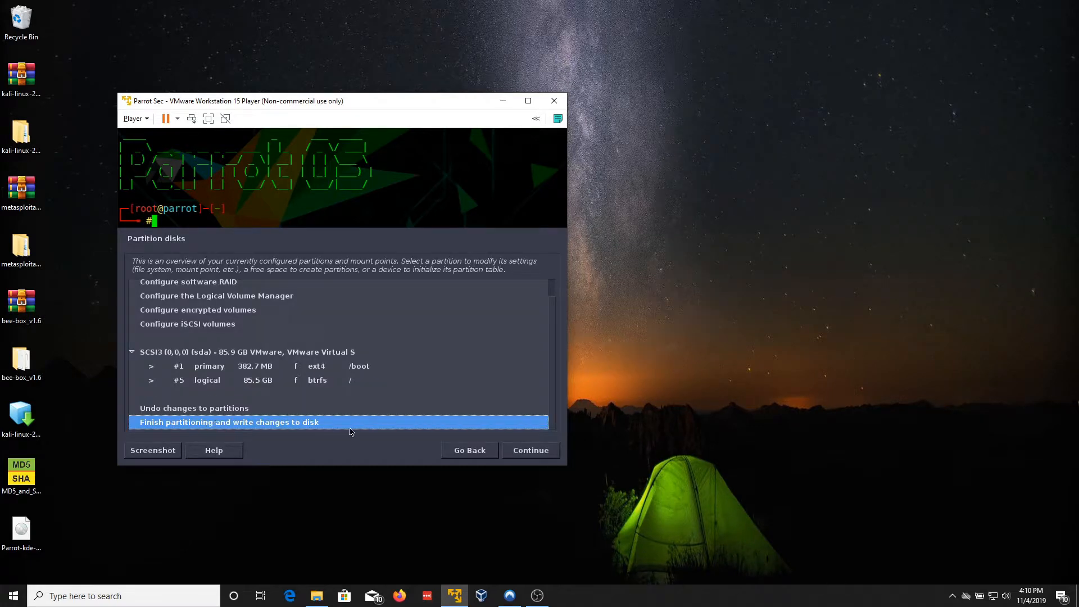
Step: Finish partitioning without swap space and confirm writing the changes to disk
{"action": "left_click", "coordinate": [539, 452]}
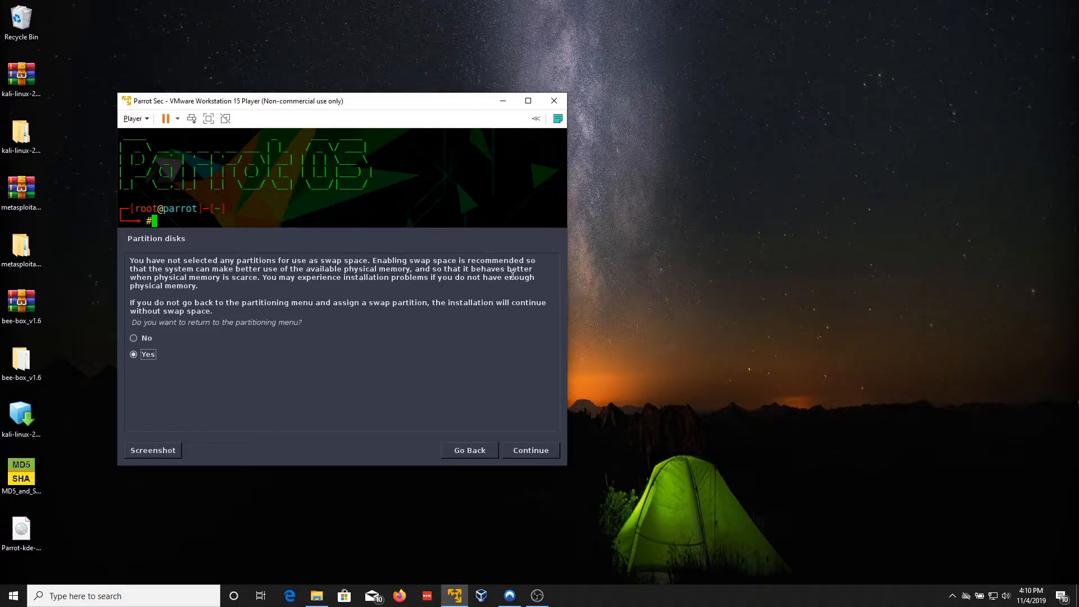
{"action": "left_click", "coordinate": [143, 340]}
{"action": "left_click", "coordinate": [548, 449]}
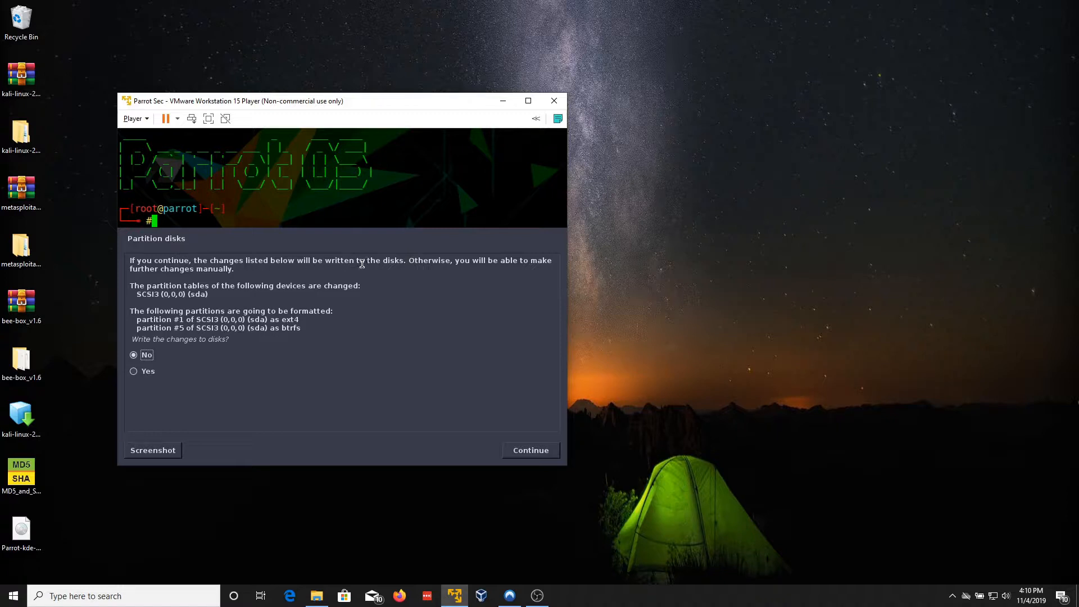
{"action": "left_click", "coordinate": [147, 371]}
{"action": "left_click", "coordinate": [524, 456]}
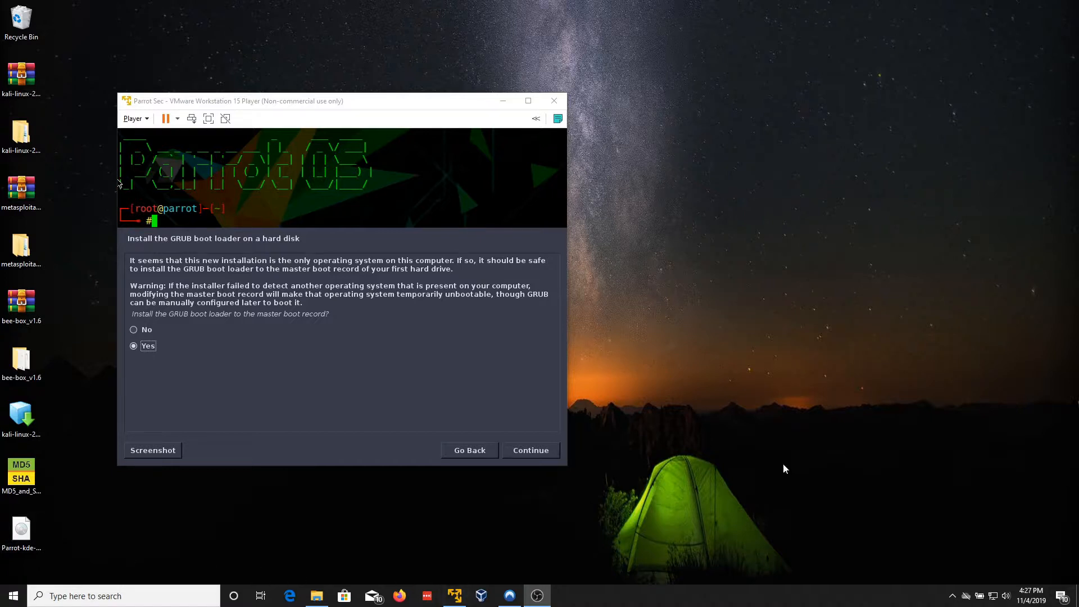
Step: Install the GRUB boot loader to the master boot record on /dev/sda
{"action": "left_click", "coordinate": [530, 453]}
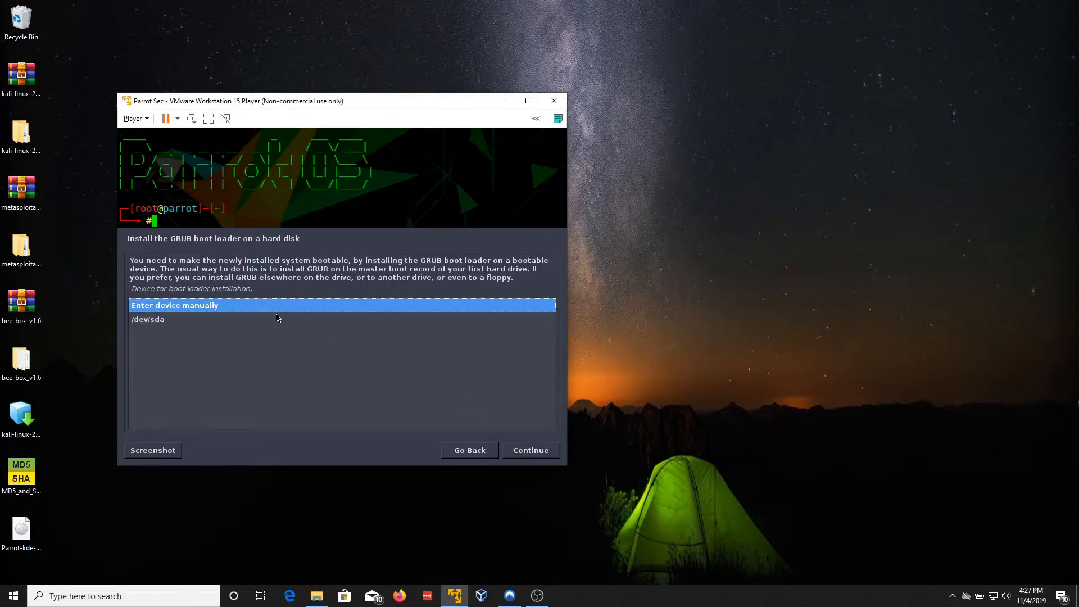
{"action": "left_click", "coordinate": [174, 321]}
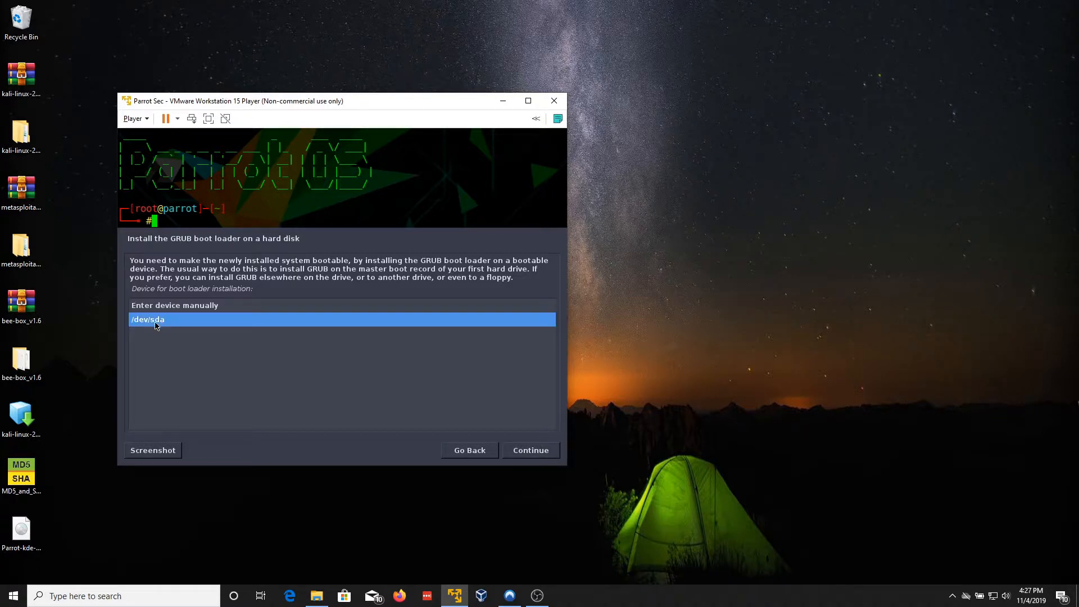
{"action": "left_click", "coordinate": [515, 453]}
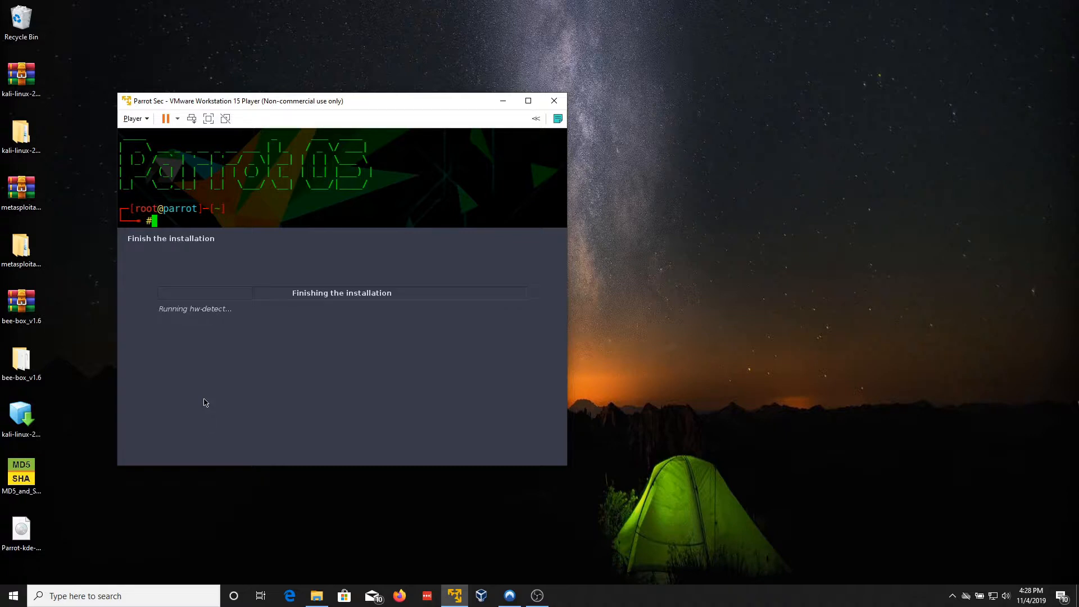
Step: Refocus the VM window and confirm 'Installation complete' to reboot into the new system
{"action": "key", "text": "alt+Tab"}
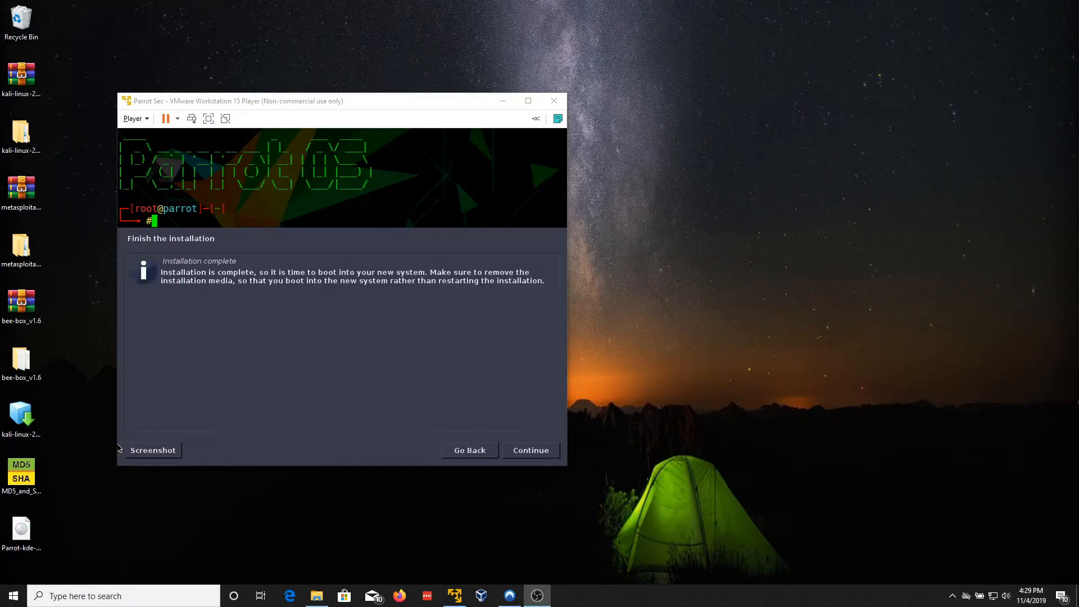
{"action": "left_click", "coordinate": [266, 370]}
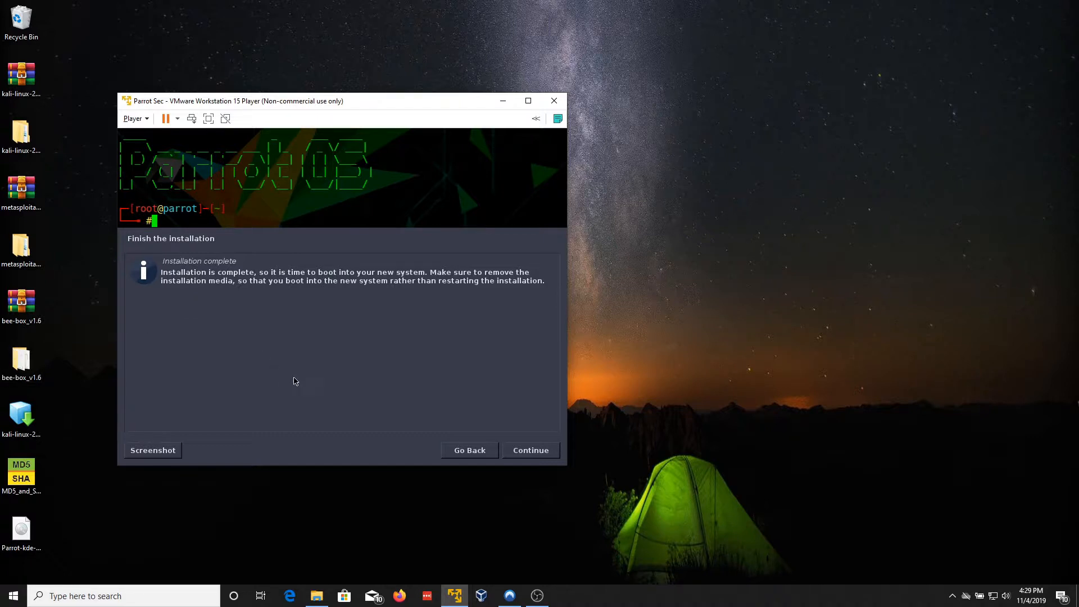
{"action": "left_click", "coordinate": [538, 451]}
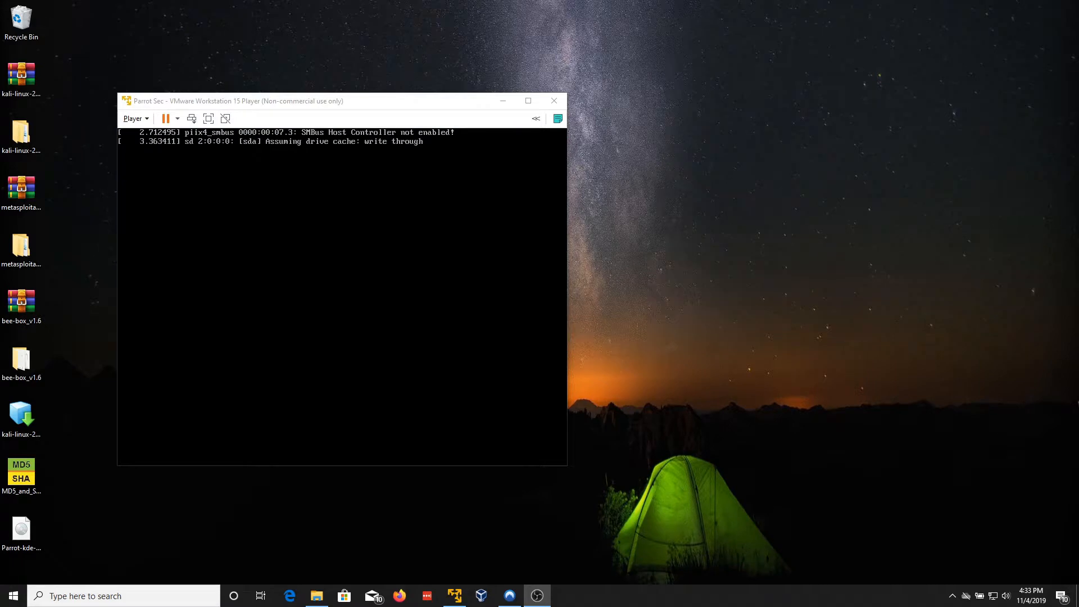
Step: Move the VMware Player window up and slightly right while Parrot boots
{"action": "left_click_drag", "start_coordinate": [313, 108], "coordinate": [358, 134]}
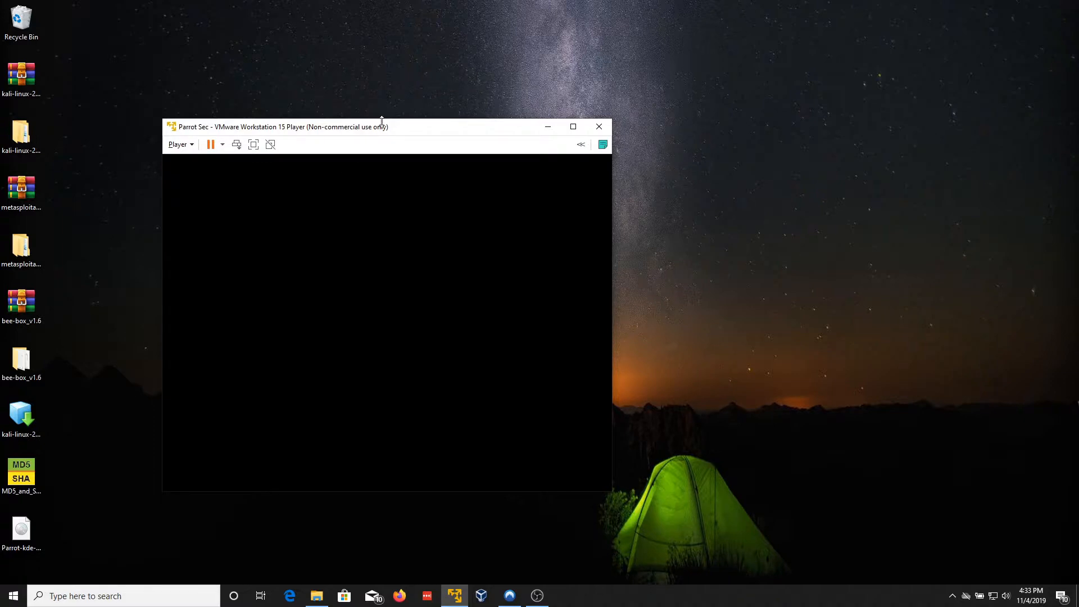
{"action": "left_click_drag", "start_coordinate": [386, 126], "coordinate": [408, 68]}
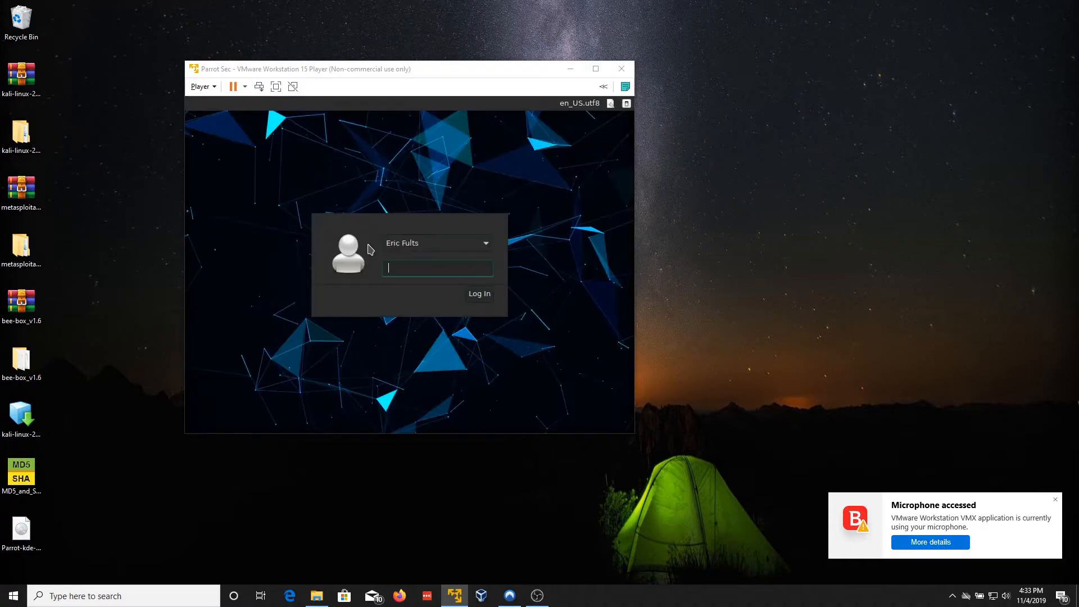
Step: Dismiss the microphone notice, pick the existing user, and log in with its password
{"action": "left_click", "coordinate": [1054, 499]}
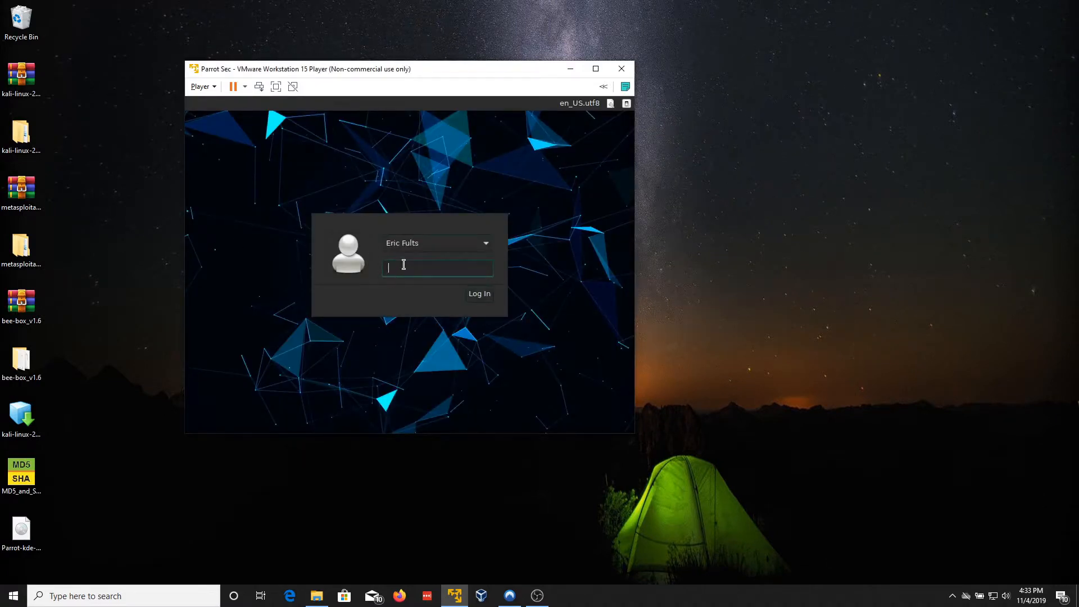
{"action": "left_click", "coordinate": [462, 251]}
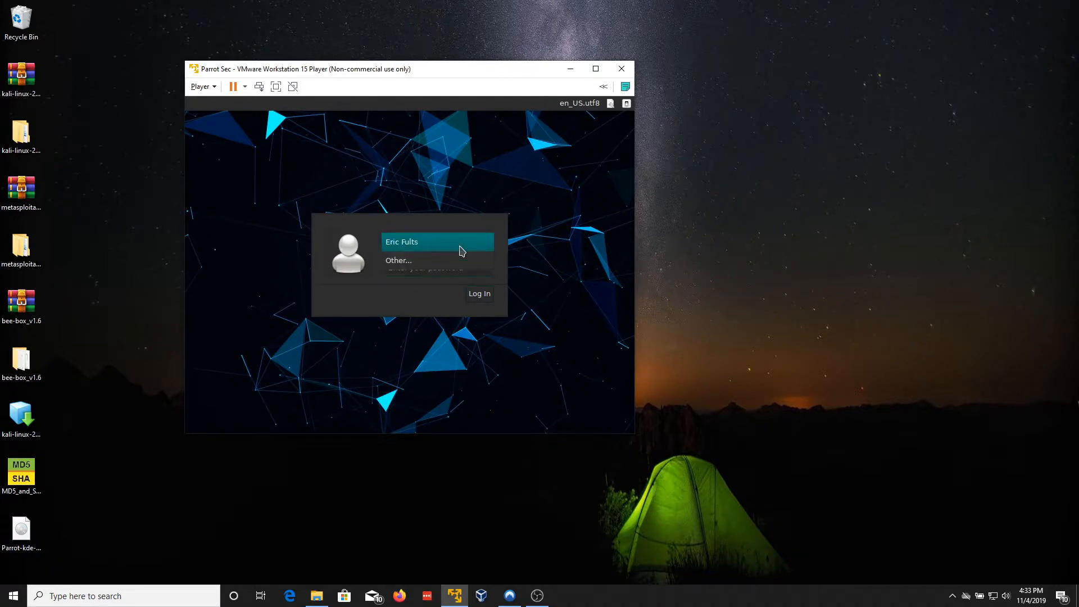
{"action": "left_click", "coordinate": [462, 251]}
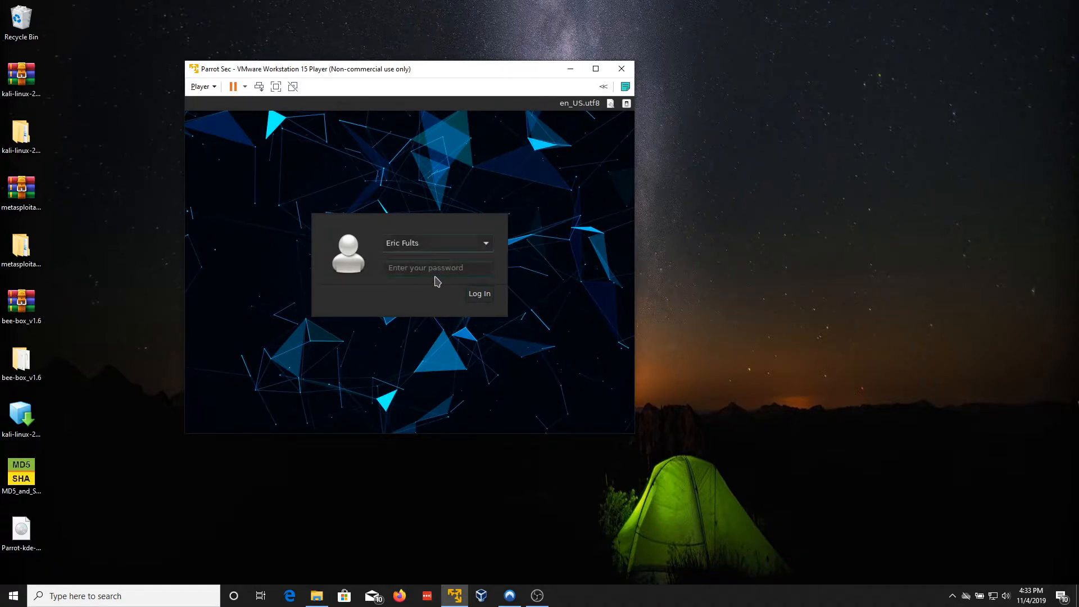
{"action": "left_click", "coordinate": [435, 270]}
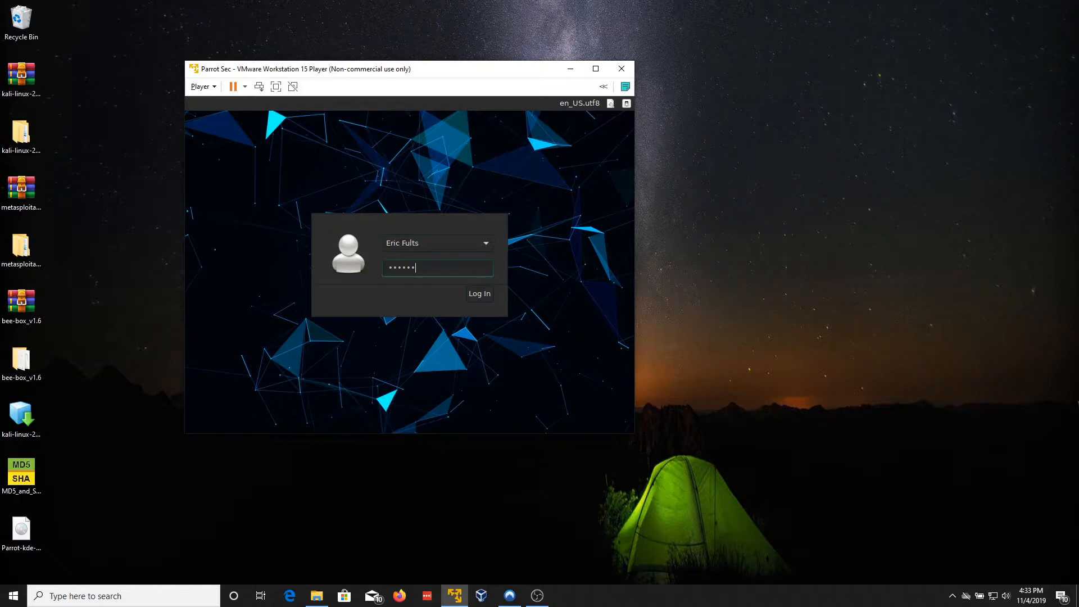
{"action": "key", "text": "Return"}
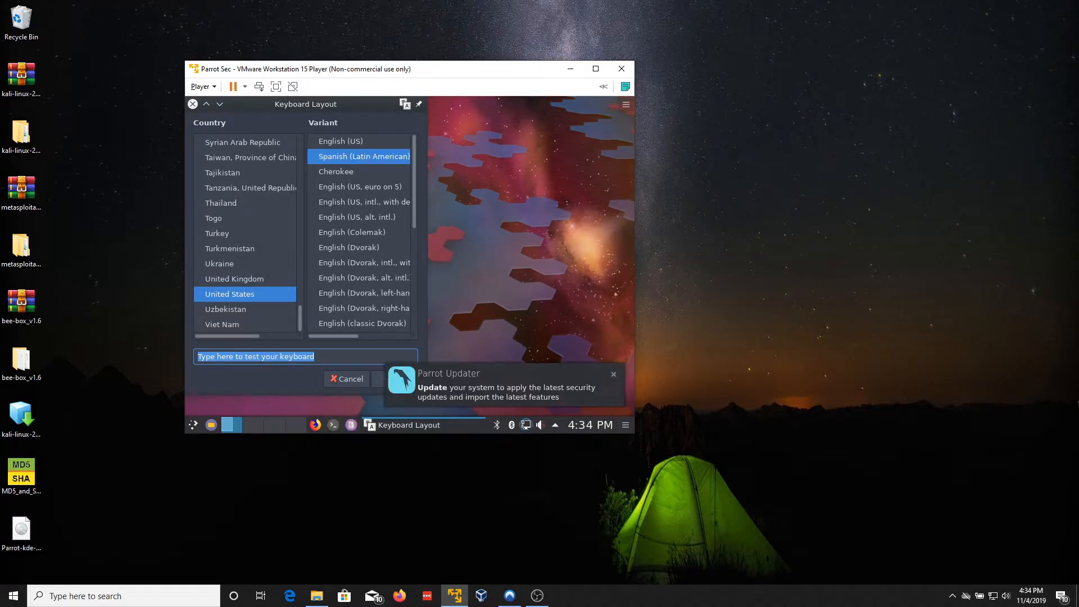
{"action": "left_click", "coordinate": [275, 87]}
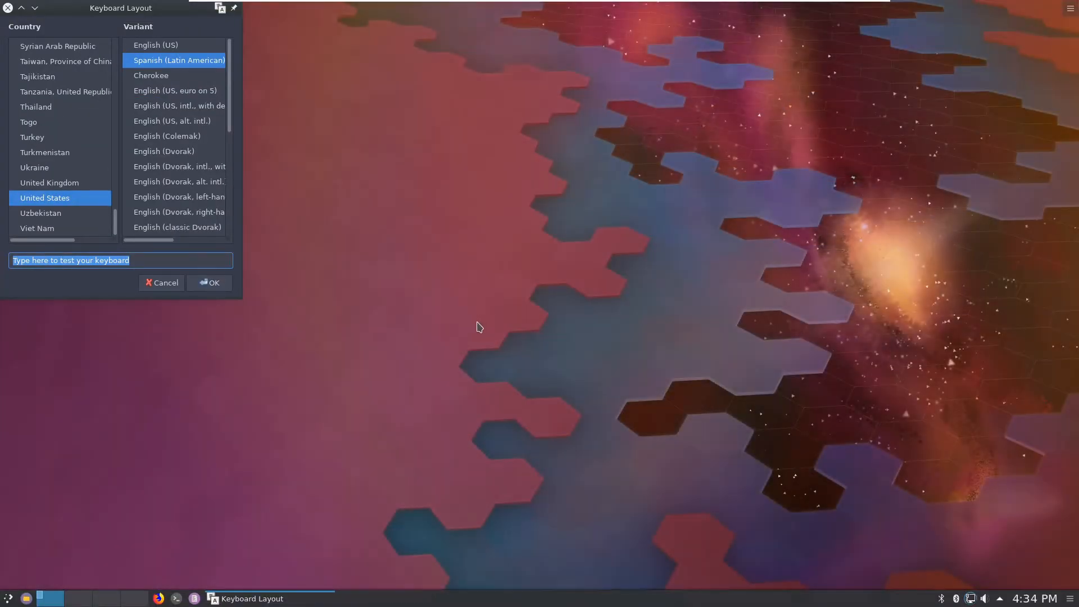
{"action": "left_click", "coordinate": [150, 49]}
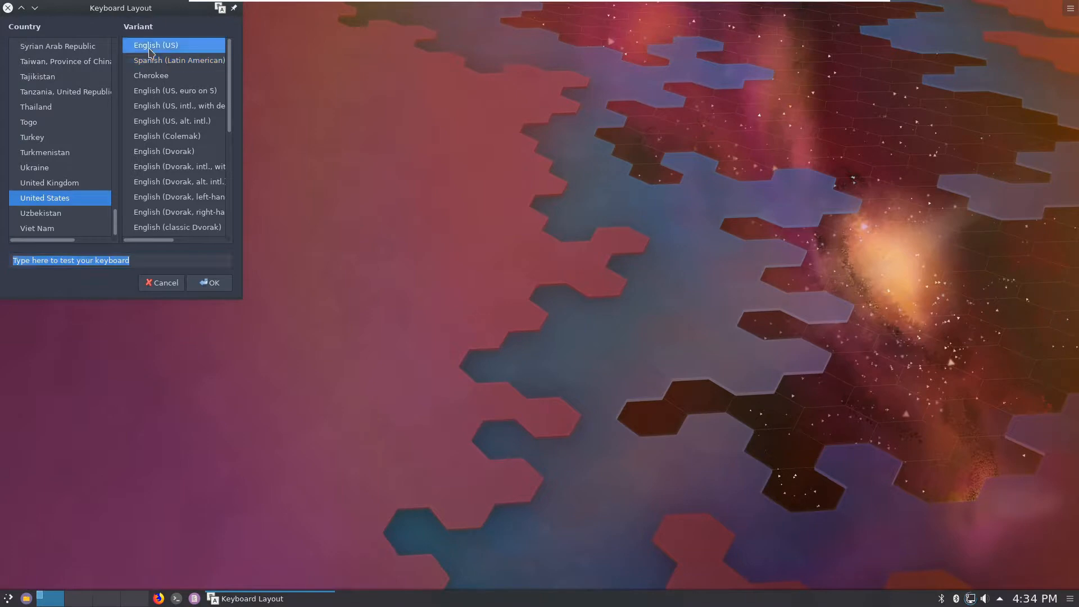
{"action": "left_click", "coordinate": [141, 262]}
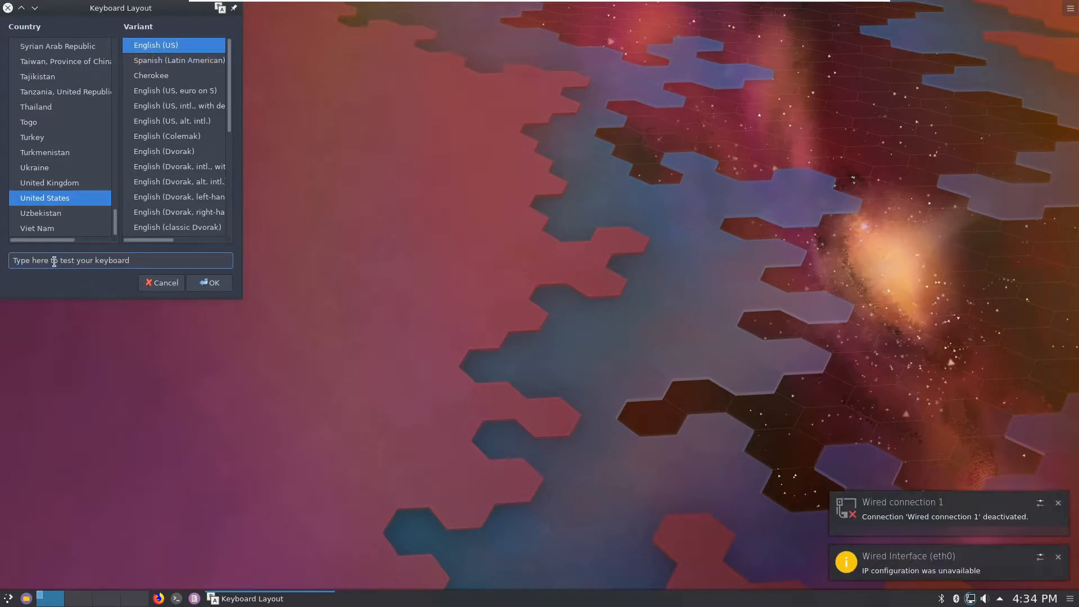
{"action": "left_click_drag", "start_coordinate": [54, 261], "coordinate": [122, 273]}
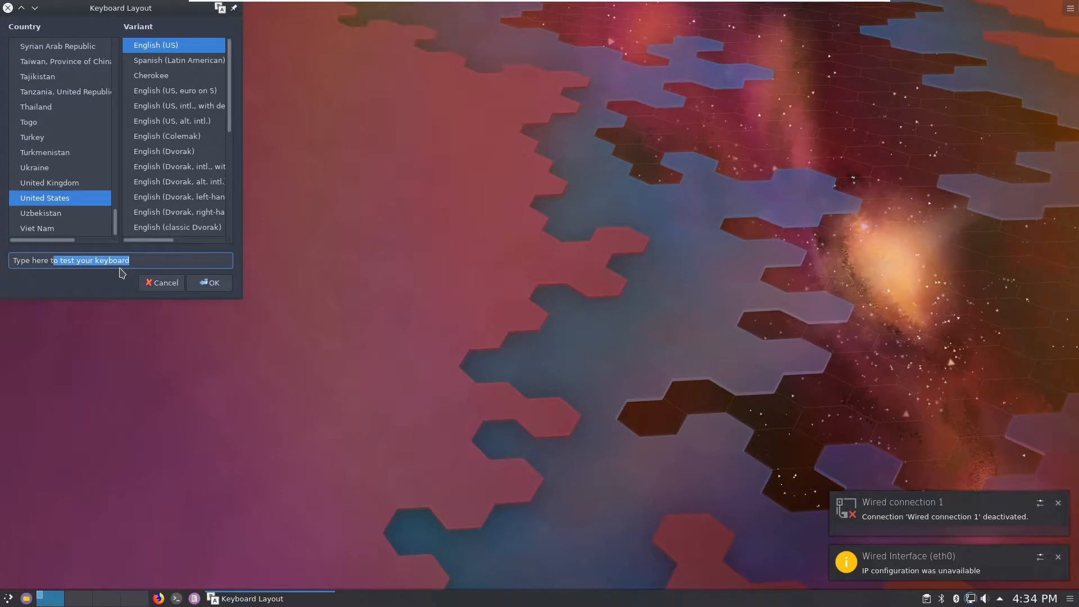
{"action": "left_click", "coordinate": [134, 256]}
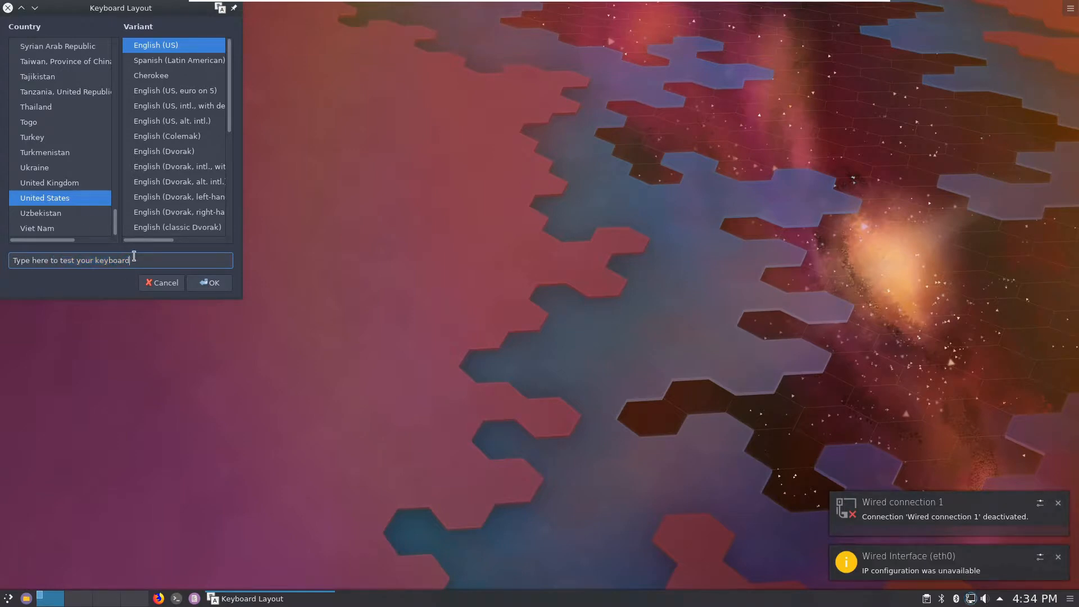
{"action": "left_click_drag", "start_coordinate": [134, 256], "coordinate": [26, 257]}
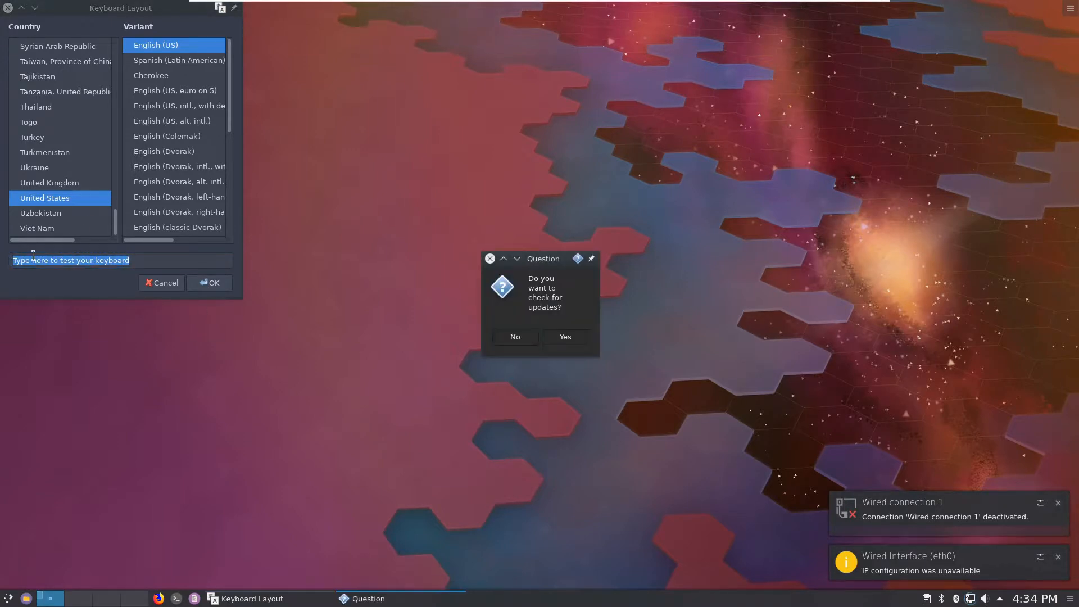
Step: Agree to the Parrot update check and authenticate with the admin password
{"action": "left_click", "coordinate": [565, 337]}
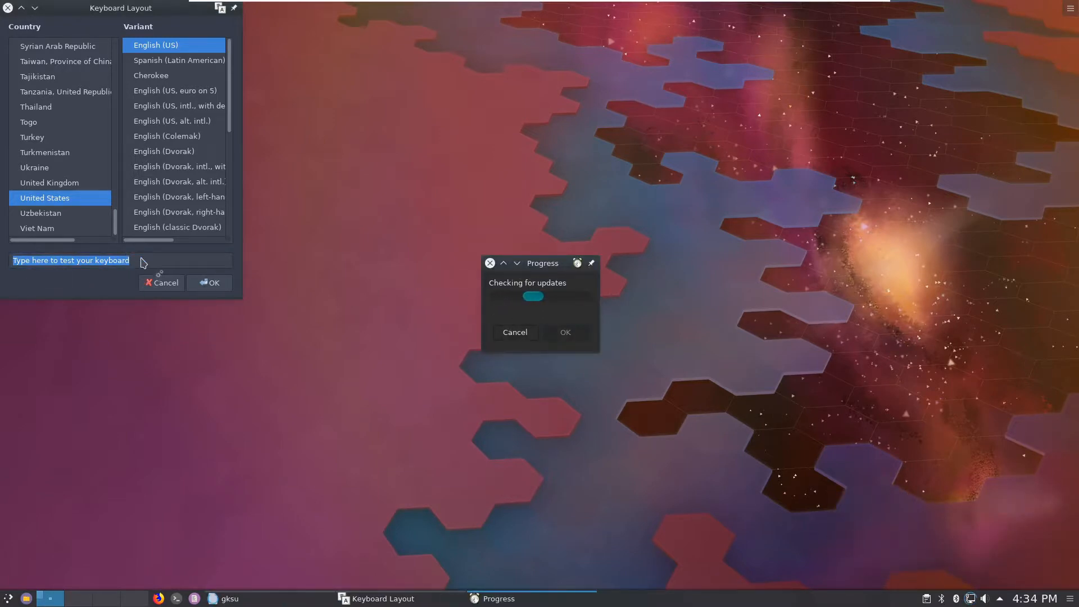
{"action": "type", "text": "***"}
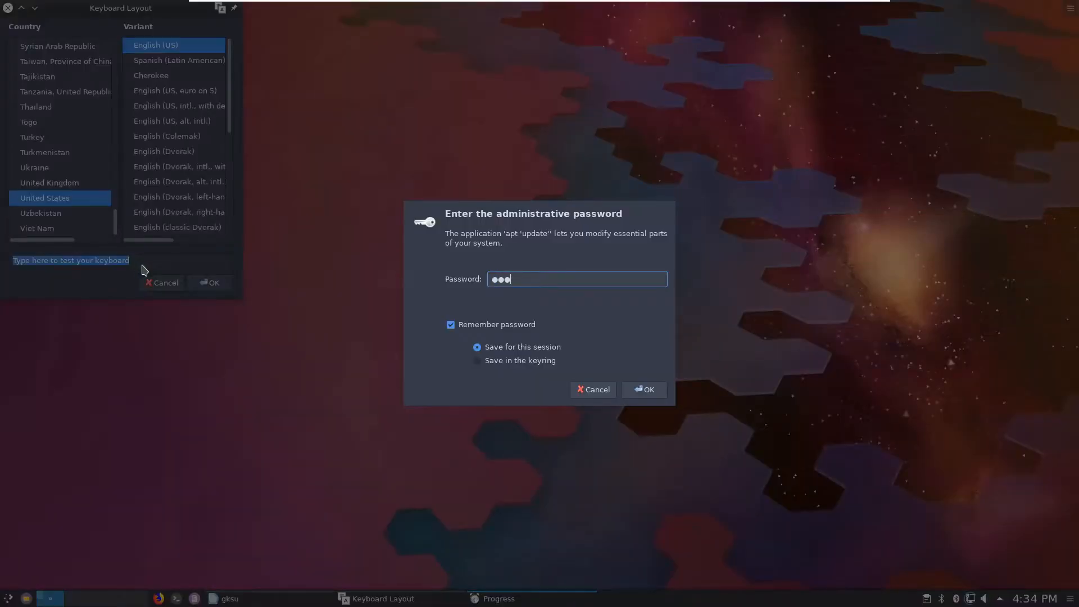
{"action": "key", "text": "BackSpace"}
{"action": "key", "text": "BackSpace"}
{"action": "type", "text": "*******"}
{"action": "key", "text": "BackSpace"}
{"action": "key", "text": "BackSpace"}
{"action": "type", "text": "*******"}
{"action": "left_click", "coordinate": [648, 393]}
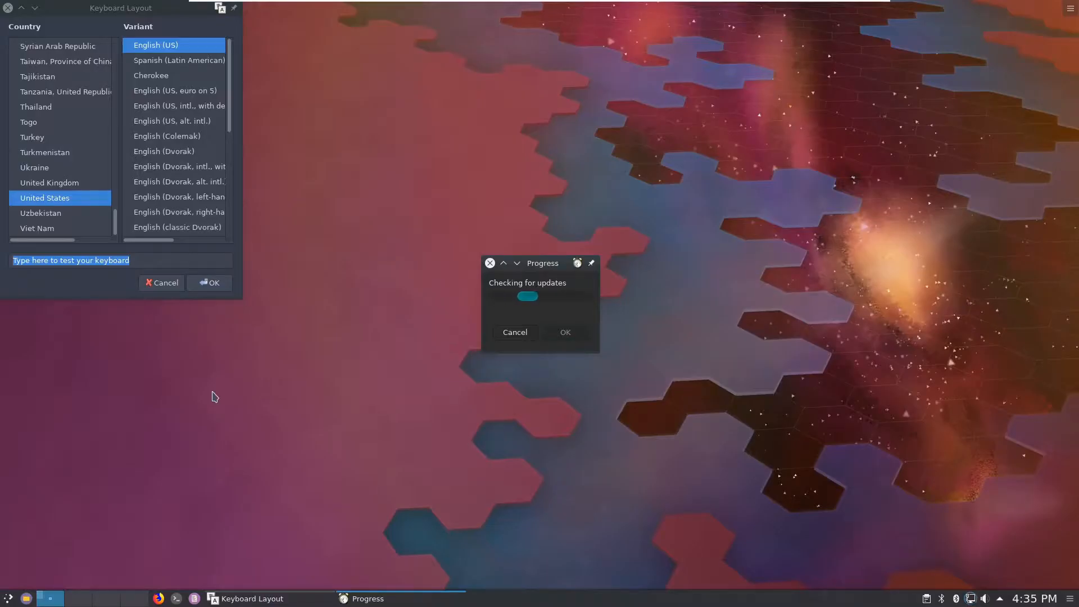
Step: Replace the keyboard test text with 'test mmmmcasd' and accept the package upgrade
{"action": "left_click", "coordinate": [140, 260]}
{"action": "left_click_drag", "start_coordinate": [143, 261], "coordinate": [21, 265]}
{"action": "key", "text": "BackSpace"}
{"action": "key", "text": "BackSpace"}
{"action": "key", "text": "BackSpace"}
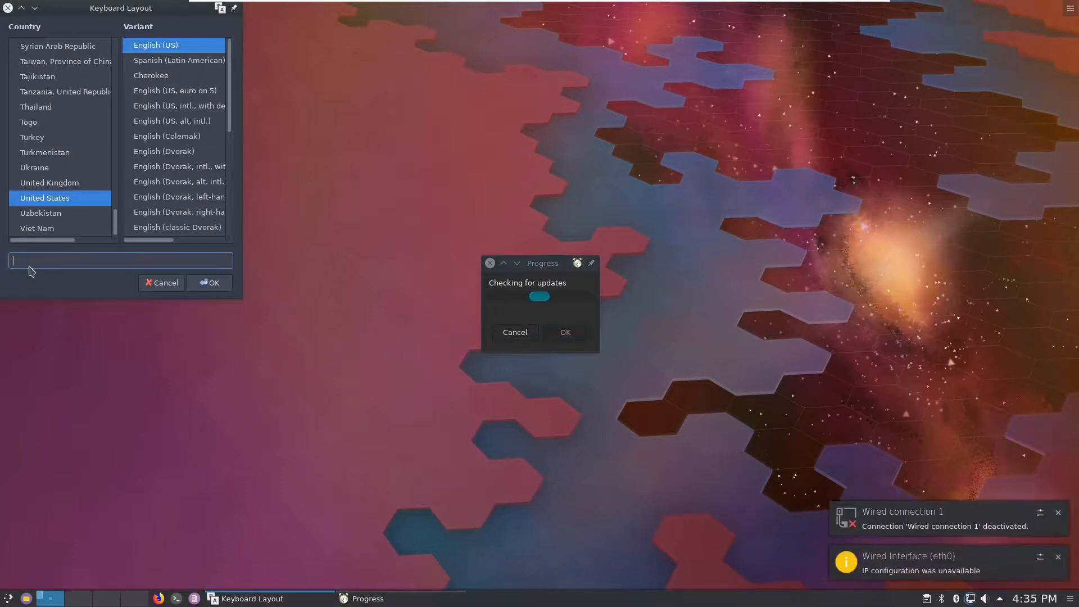
{"action": "type", "text": "test "}
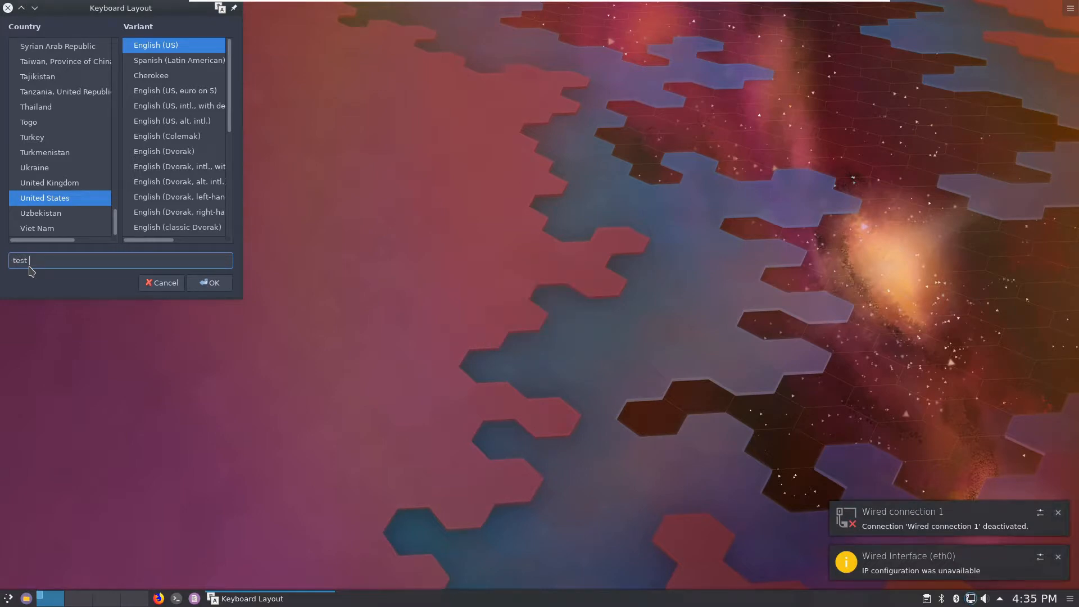
{"action": "type", "text": "mmmmcasd"}
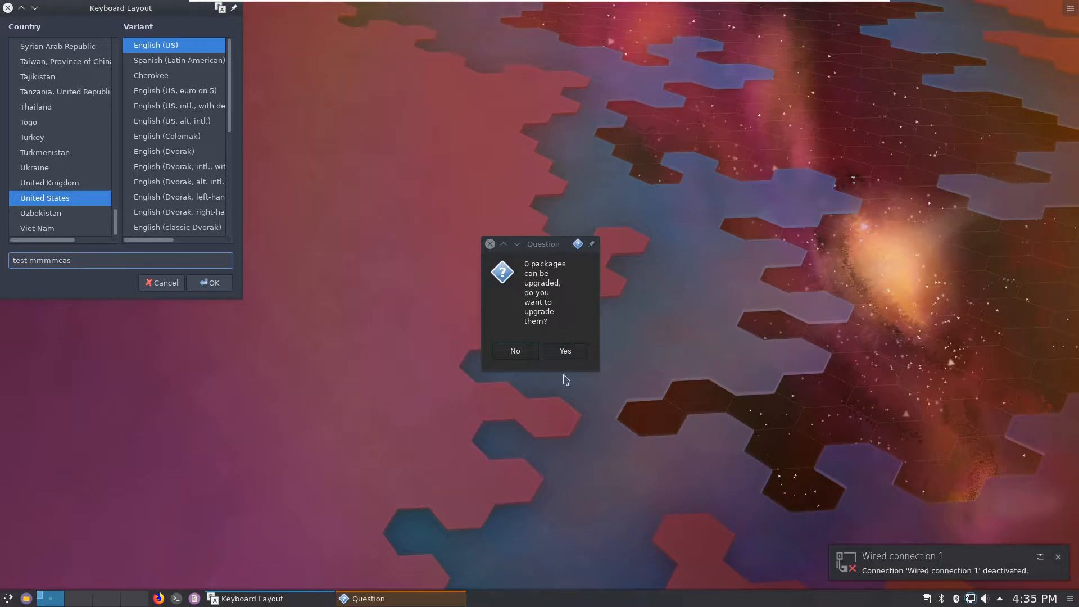
{"action": "left_click", "coordinate": [573, 354]}
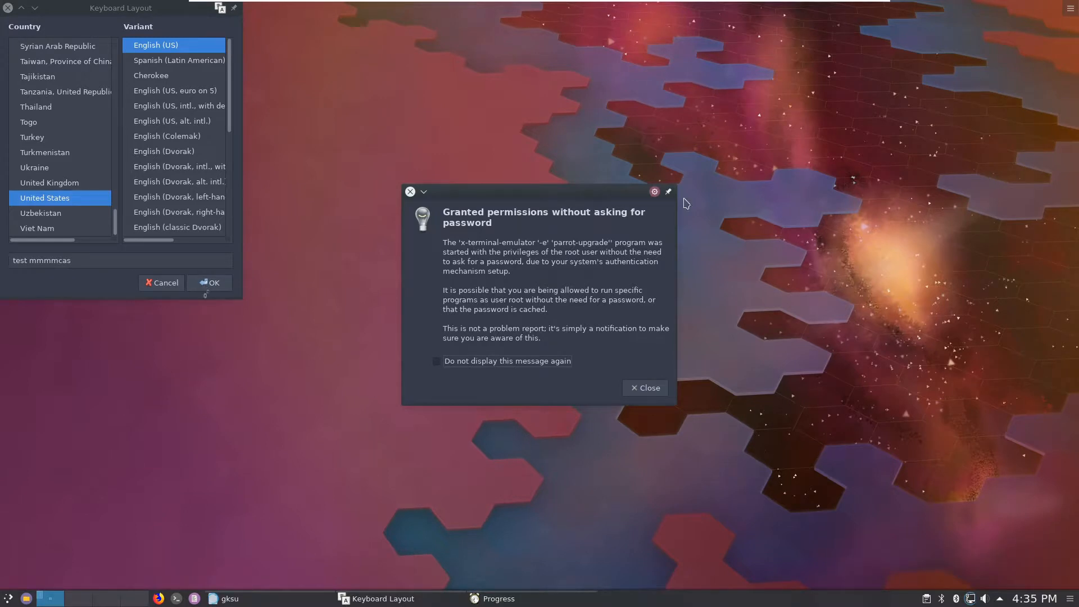
Step: Close the gksu root notice, apply the keyboard layout, and acknowledge 'All updates are complete'
{"action": "left_click", "coordinate": [637, 388]}
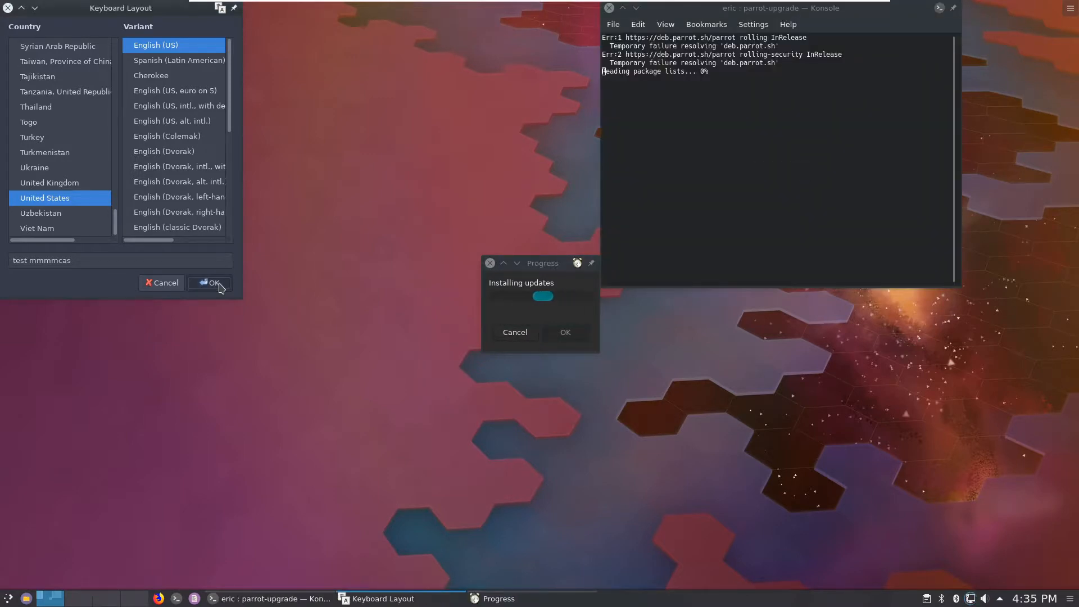
{"action": "left_click", "coordinate": [220, 287]}
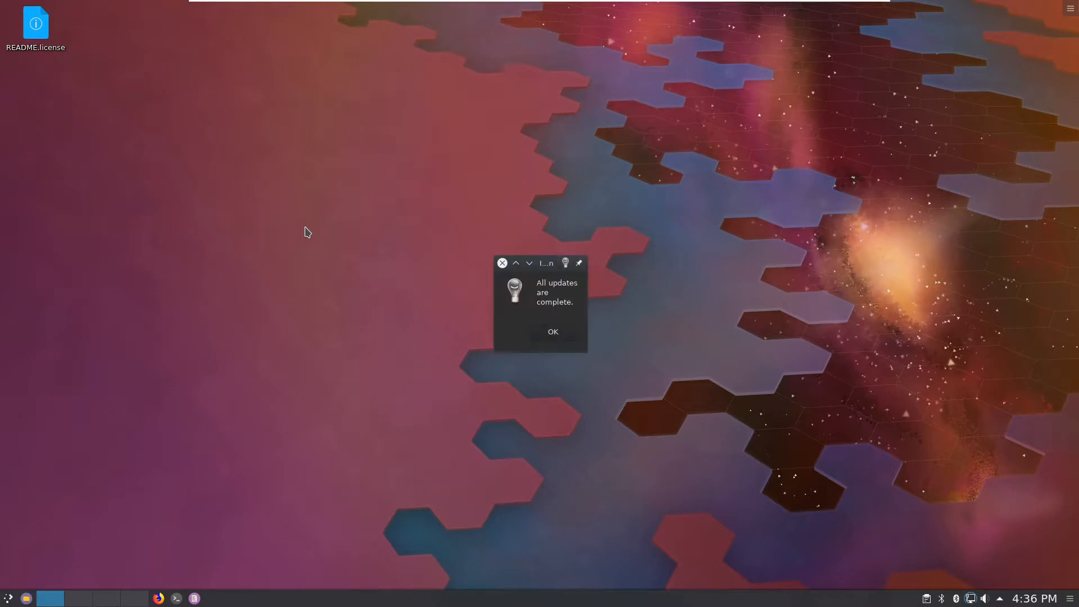
{"action": "left_click", "coordinate": [548, 333]}
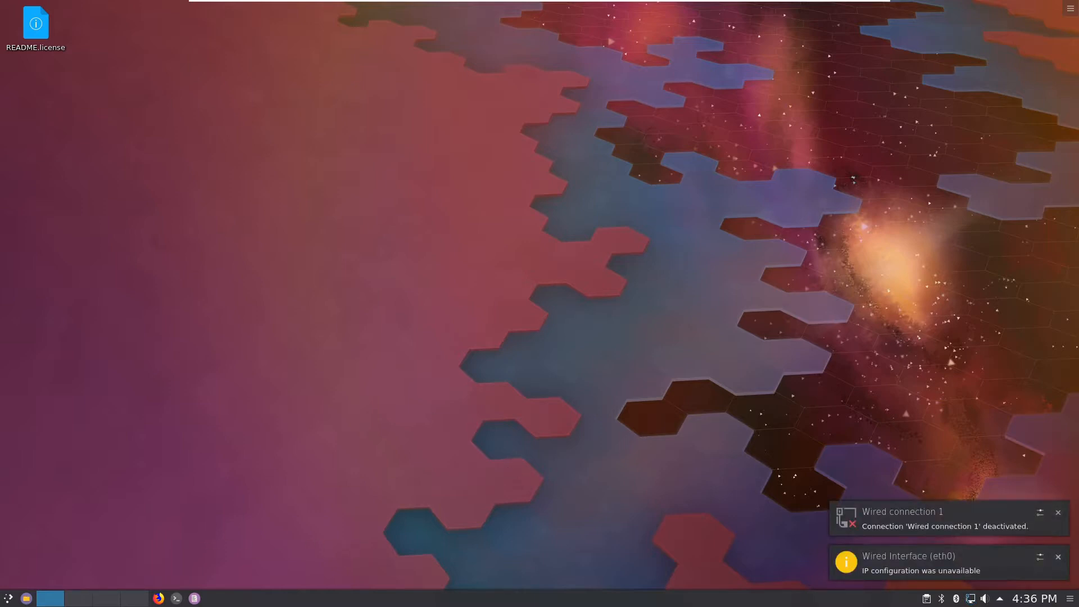
Step: Dismiss both wired-connection notices, check the tray network status, and launch Firefox
{"action": "left_click", "coordinate": [1058, 513]}
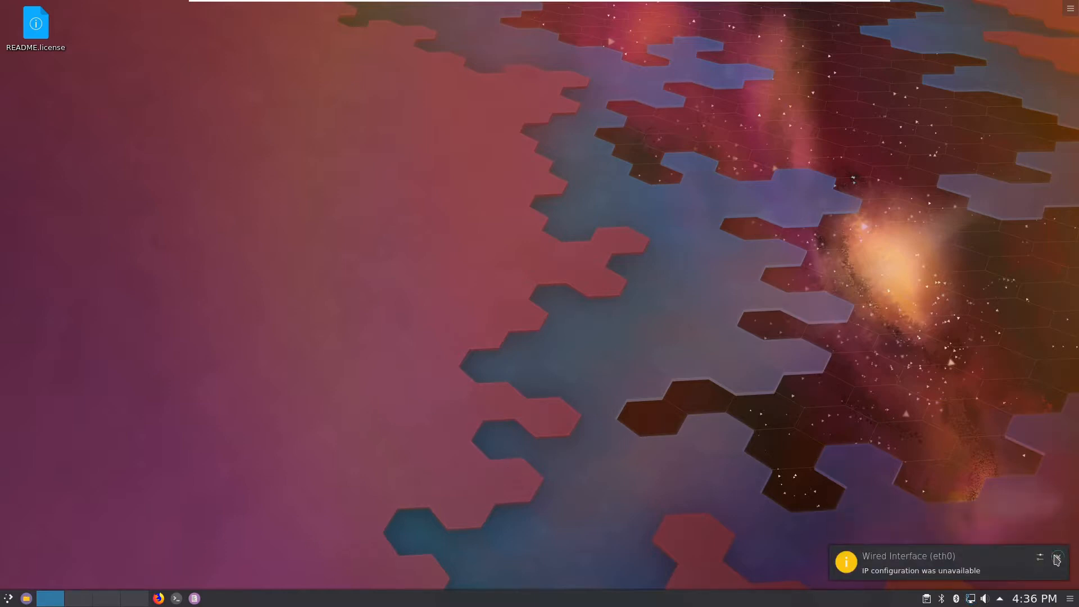
{"action": "left_click", "coordinate": [1057, 558]}
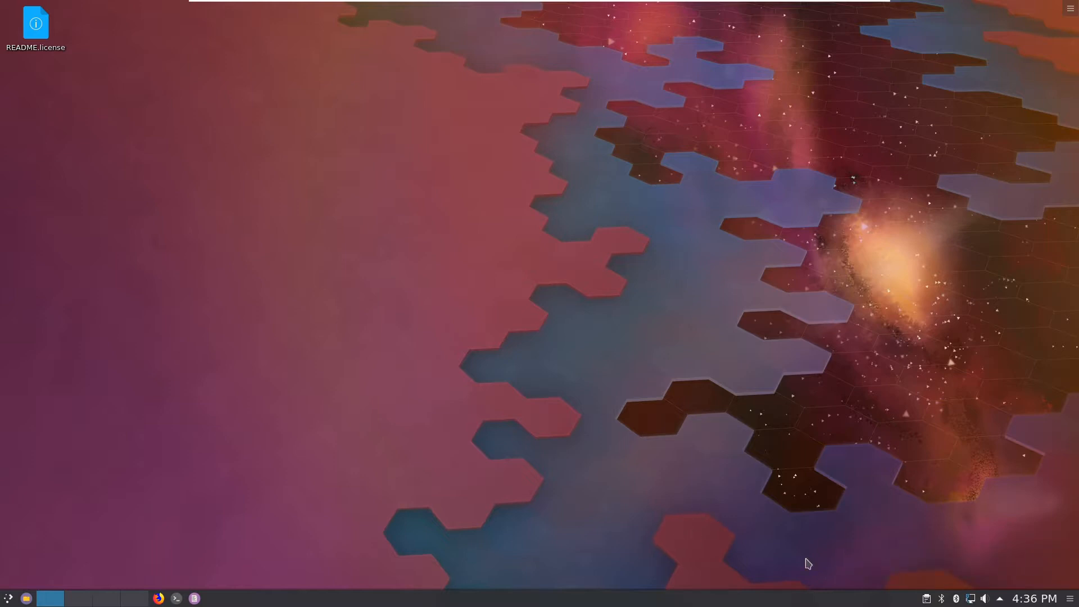
{"action": "left_click", "coordinate": [971, 598]}
{"action": "left_click", "coordinate": [631, 392]}
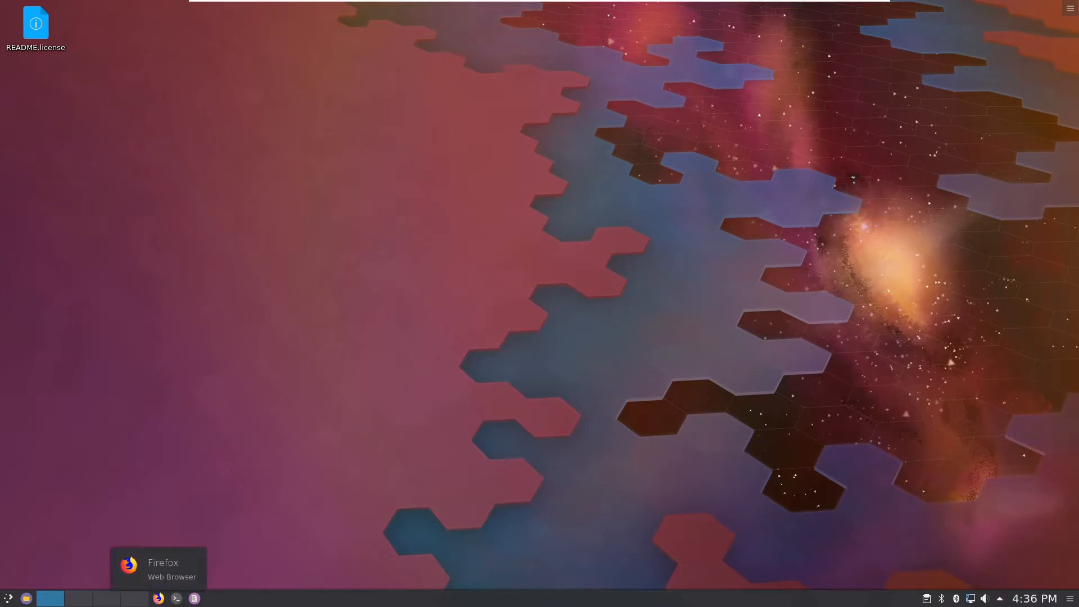
{"action": "left_click", "coordinate": [159, 598]}
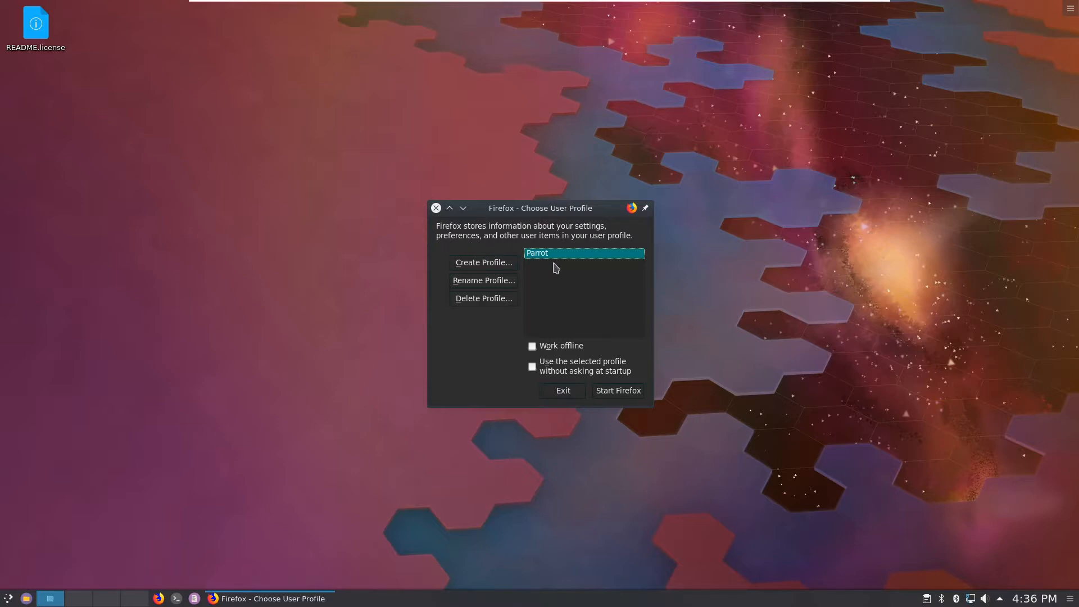
Step: Start Firefox with the Parrot profile, set to load without asking at startup
{"action": "left_click", "coordinate": [614, 396]}
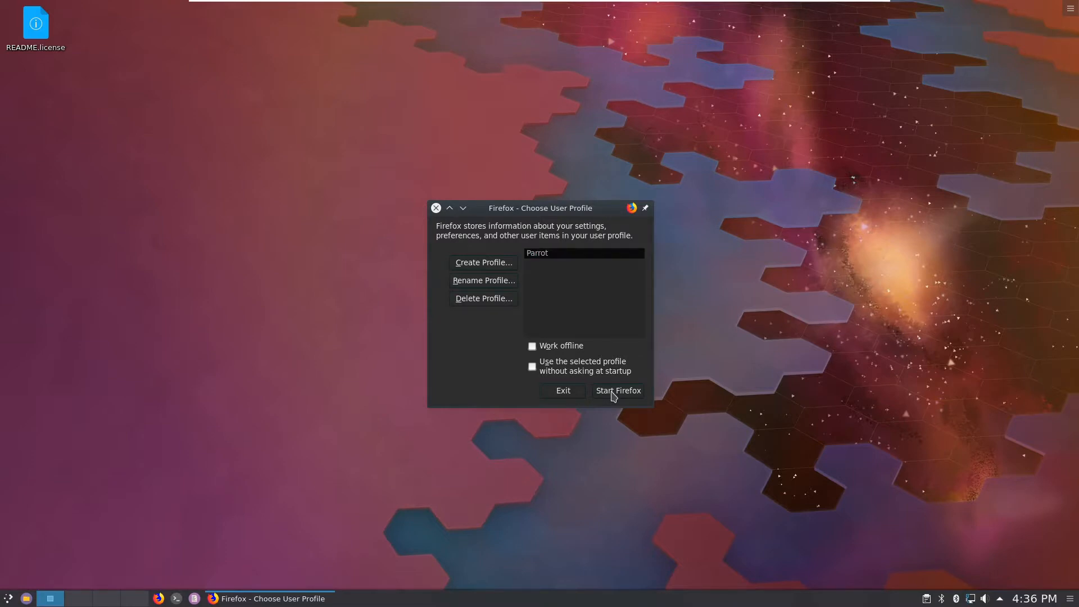
{"action": "left_click", "coordinate": [532, 368]}
{"action": "left_click", "coordinate": [553, 253]}
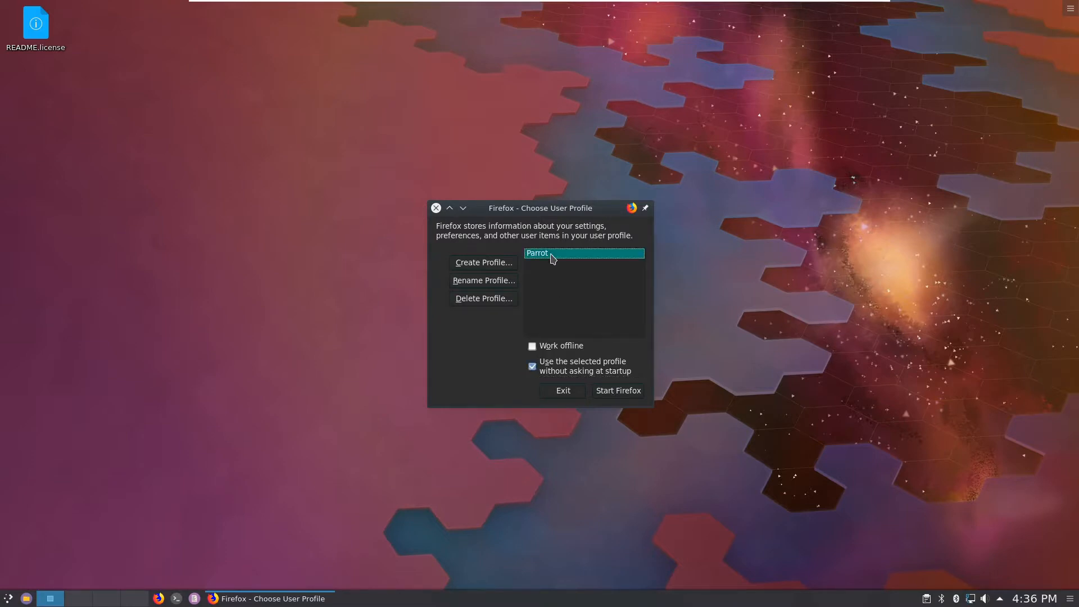
{"action": "left_click", "coordinate": [625, 392]}
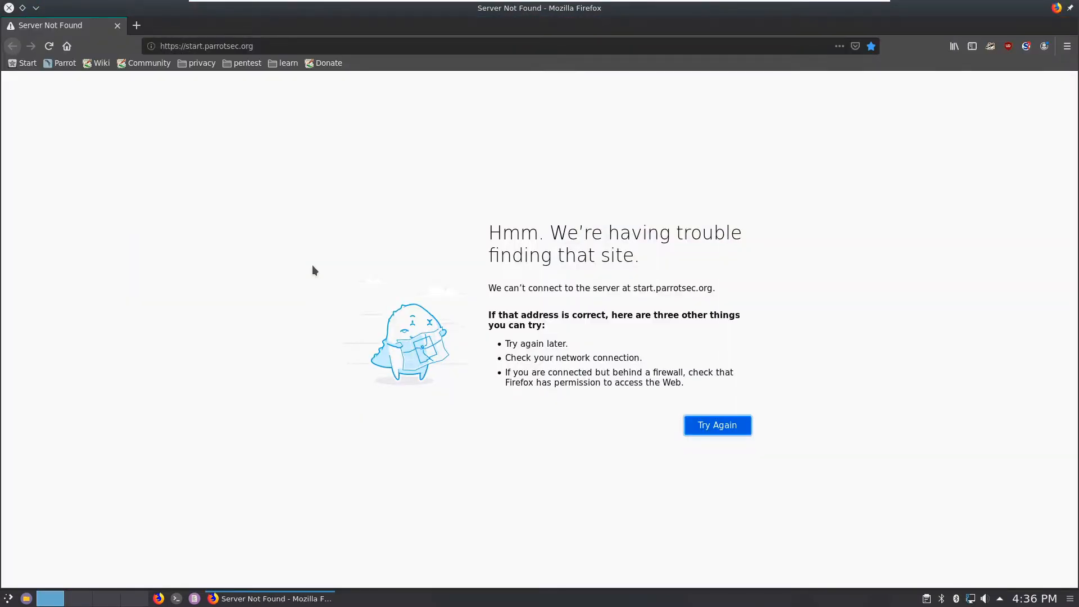
Step: Connect to Wired connection 1 from the tray network list, then return to Firefox
{"action": "left_click", "coordinate": [970, 601]}
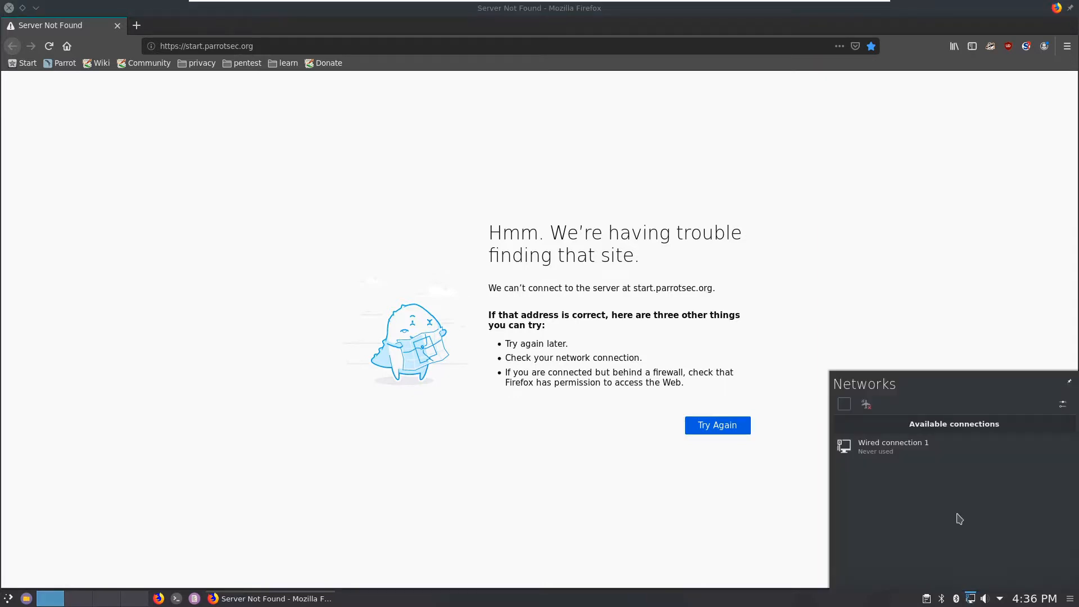
{"action": "left_click", "coordinate": [974, 457]}
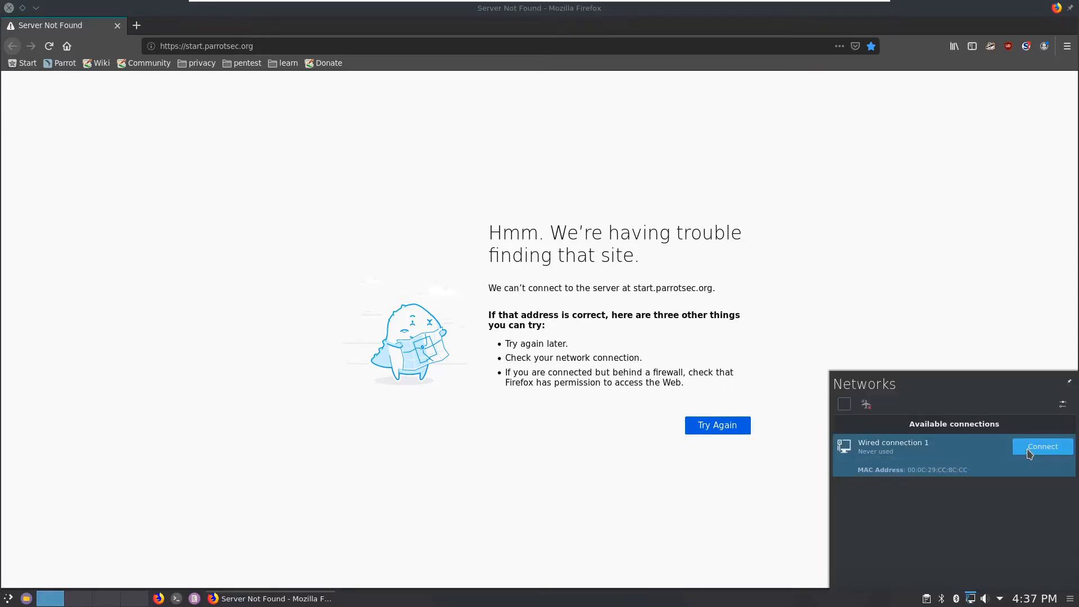
{"action": "left_click", "coordinate": [1040, 447]}
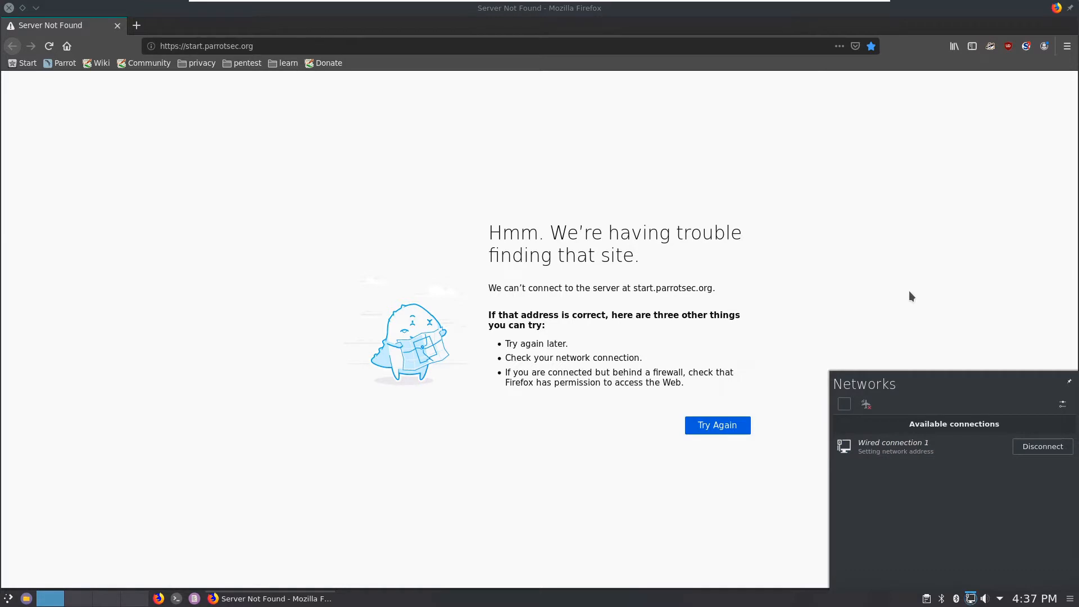
{"action": "left_click", "coordinate": [897, 313]}
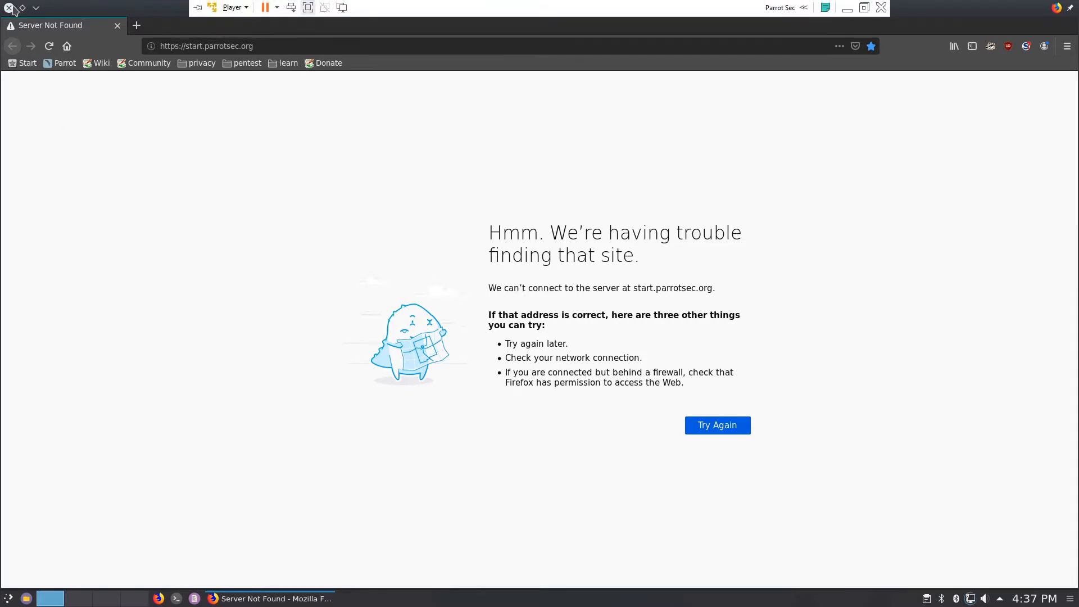
Step: Minimize, restore, resize and maximize the Firefox window, then close it
{"action": "left_click", "coordinate": [36, 9]}
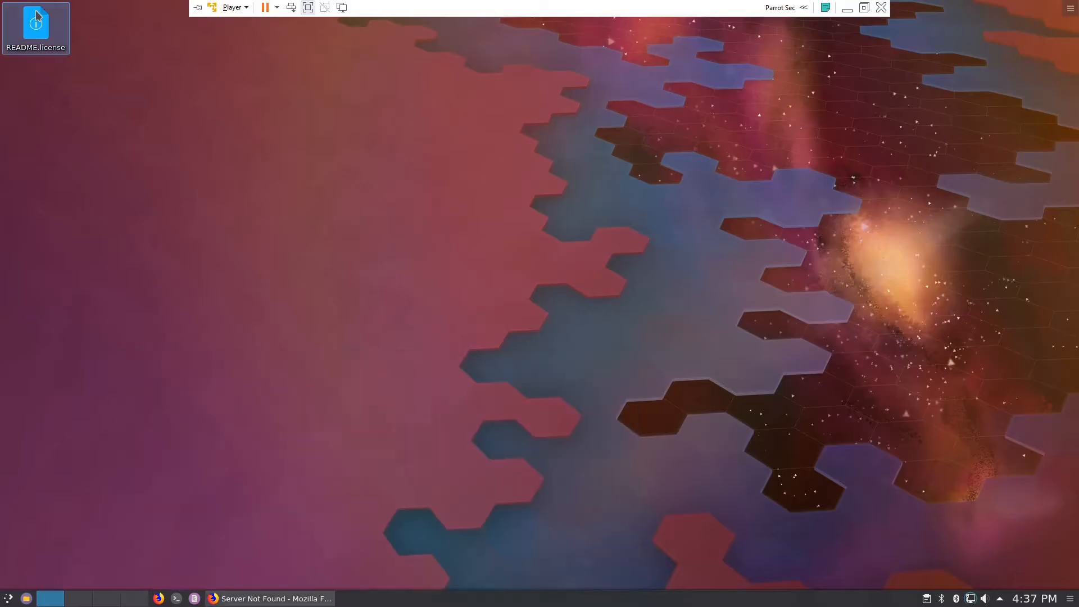
{"action": "left_click", "coordinate": [292, 599]}
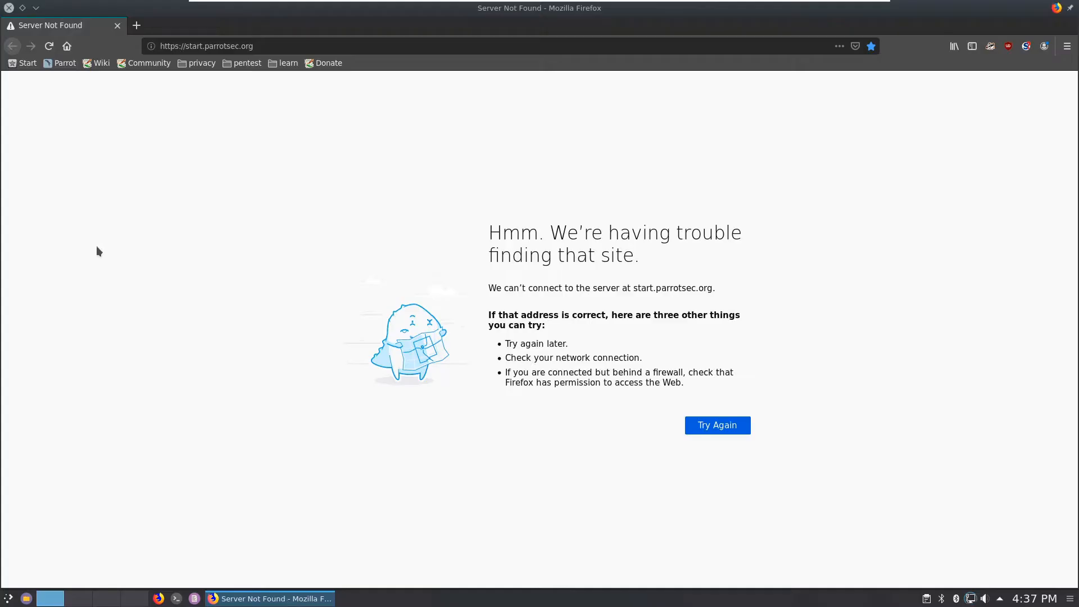
{"action": "left_click", "coordinate": [23, 8]}
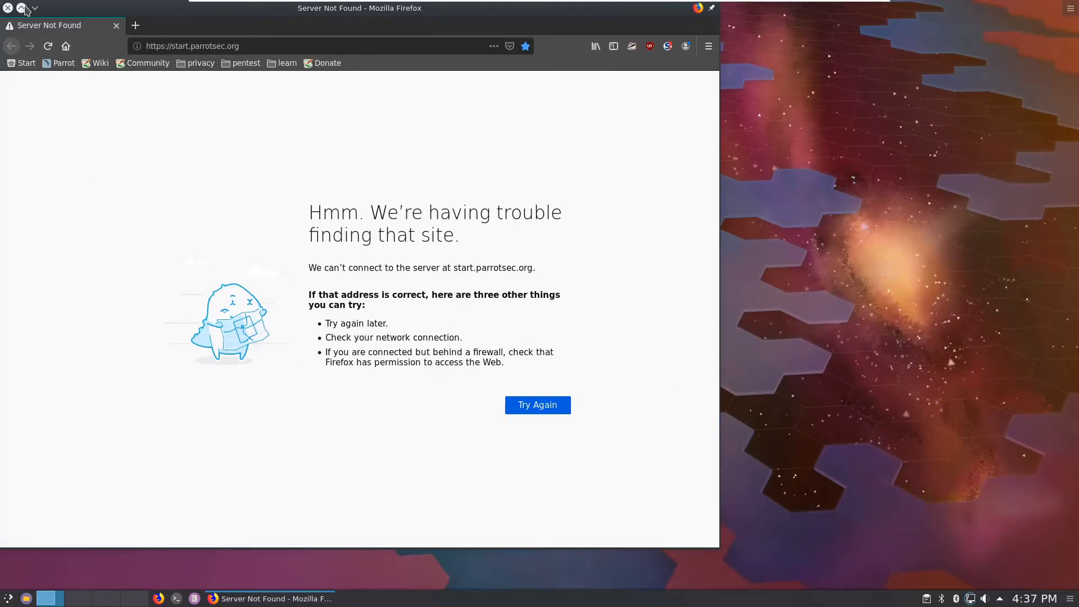
{"action": "left_click", "coordinate": [23, 9]}
{"action": "left_click", "coordinate": [8, 8]}
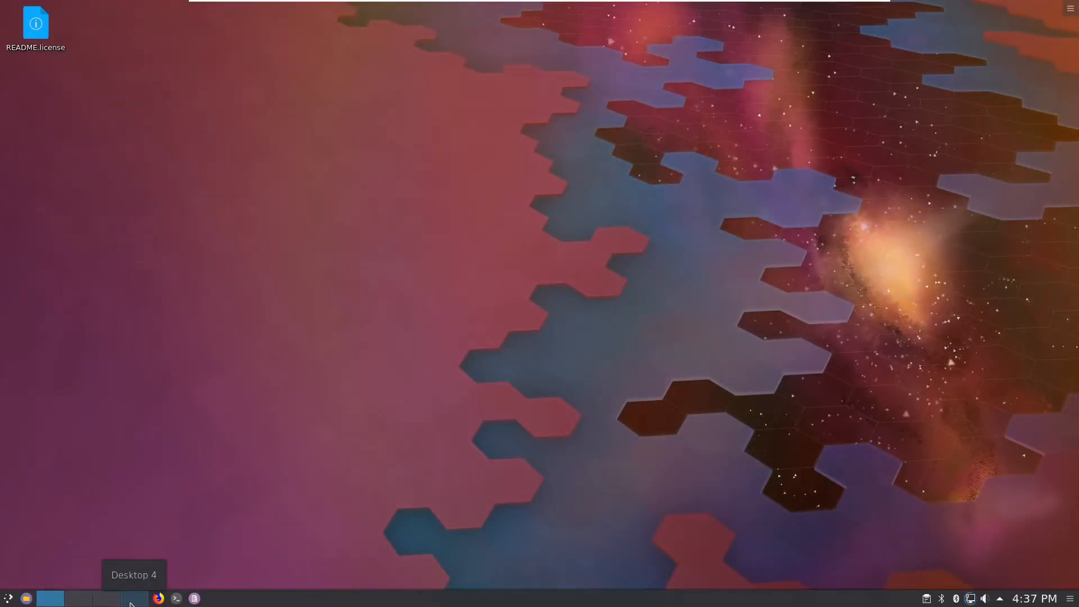
Step: Switch between the first and second virtual desktops, ending on the first
{"action": "left_click", "coordinate": [106, 599]}
{"action": "left_click", "coordinate": [71, 601]}
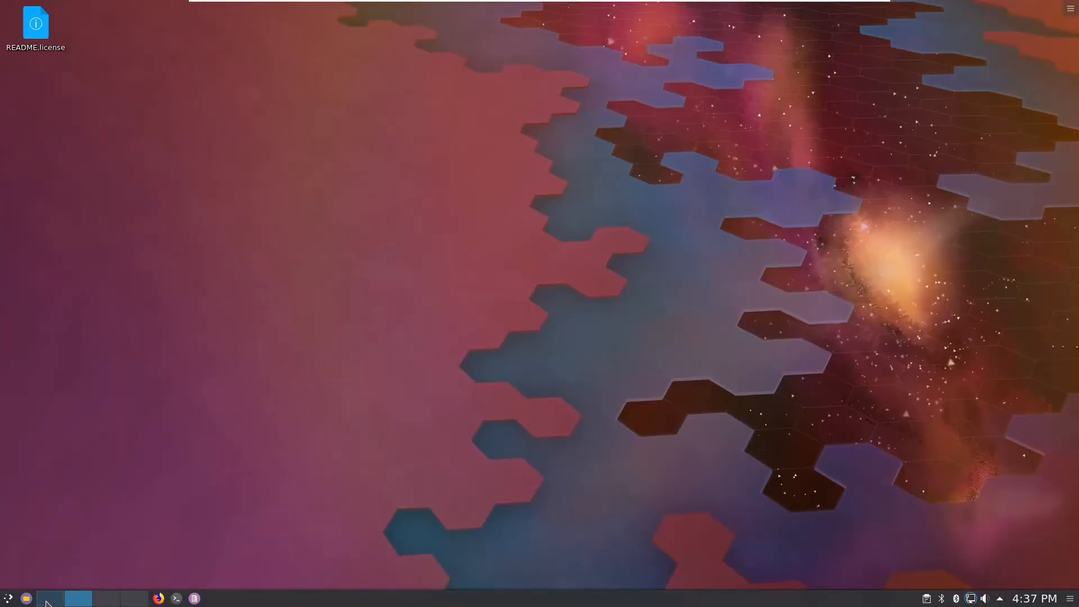
{"action": "left_click", "coordinate": [43, 602]}
{"action": "left_click", "coordinate": [79, 600]}
{"action": "left_click", "coordinate": [42, 600]}
Step: Relaunch Firefox and restore the Mozilla Firefox <2> window from the taskbar
{"action": "left_click", "coordinate": [159, 598]}
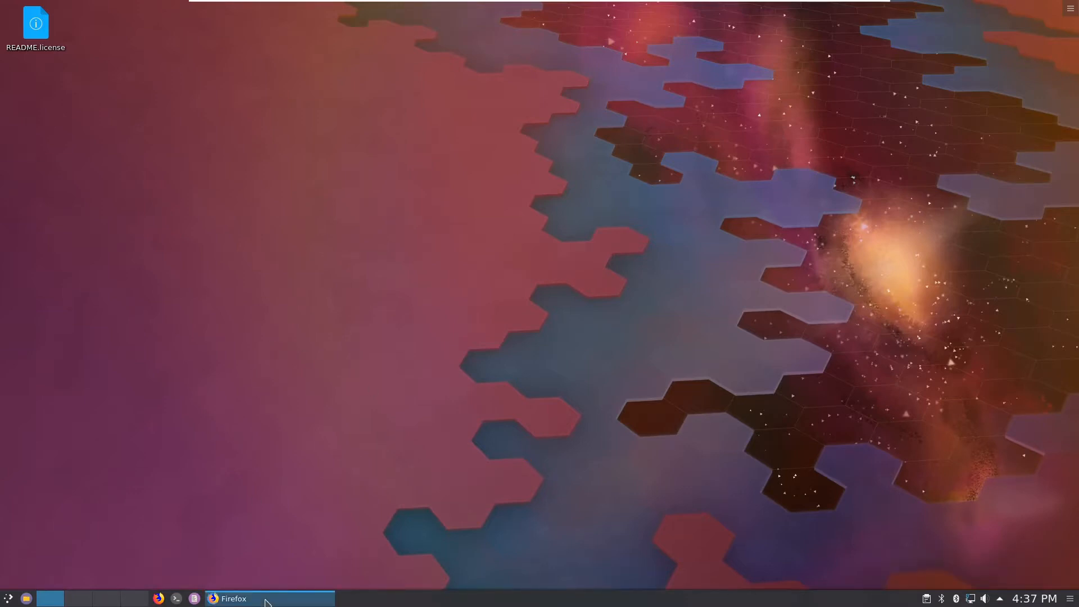
{"action": "mouse_move", "coordinate": [269, 593]}
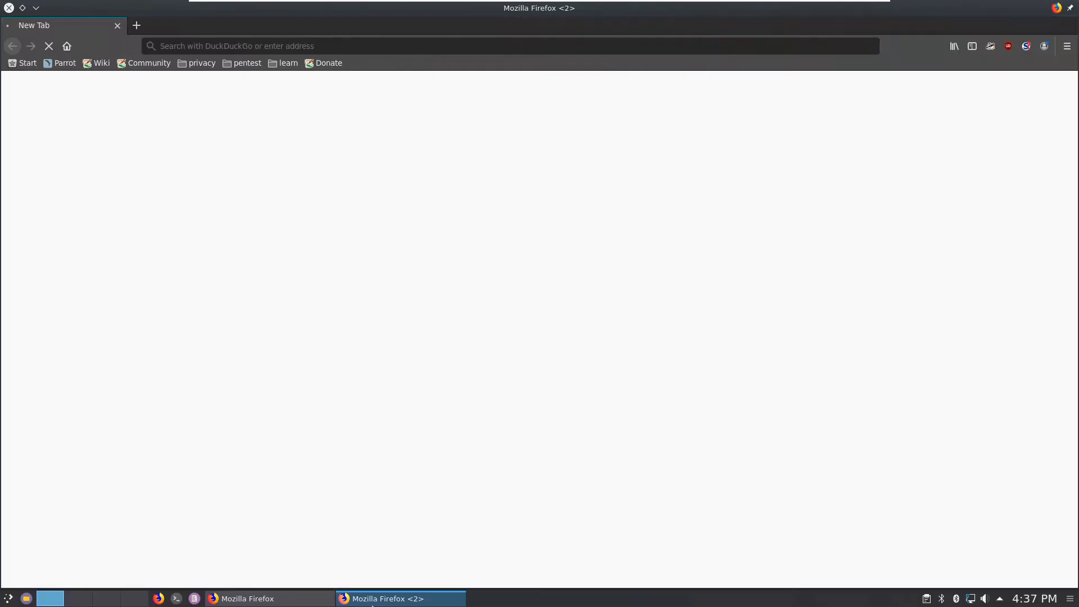
{"action": "left_click", "coordinate": [393, 603]}
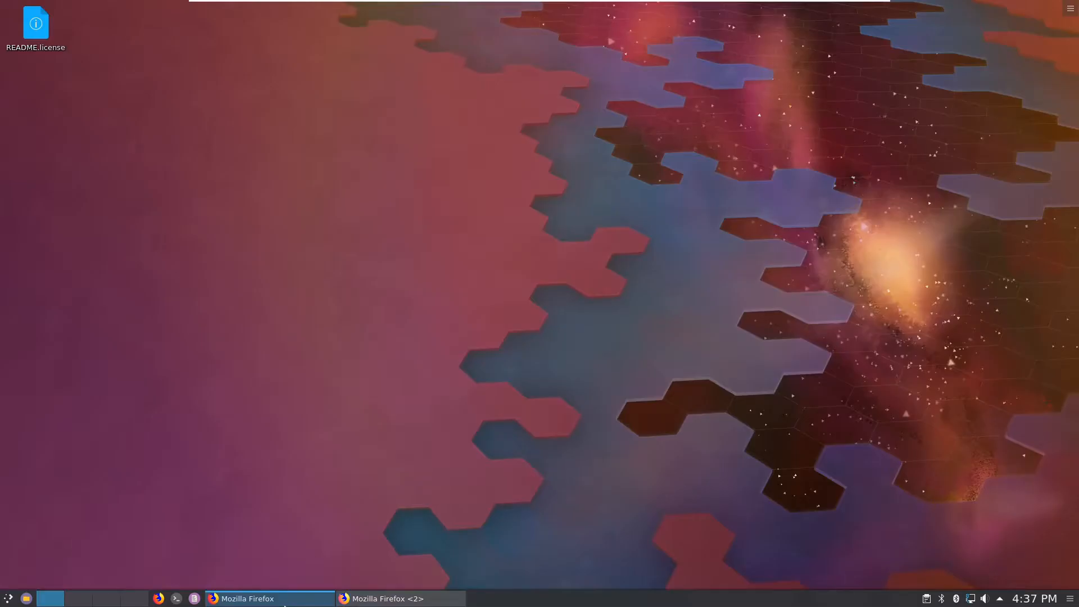
{"action": "left_click", "coordinate": [393, 602]}
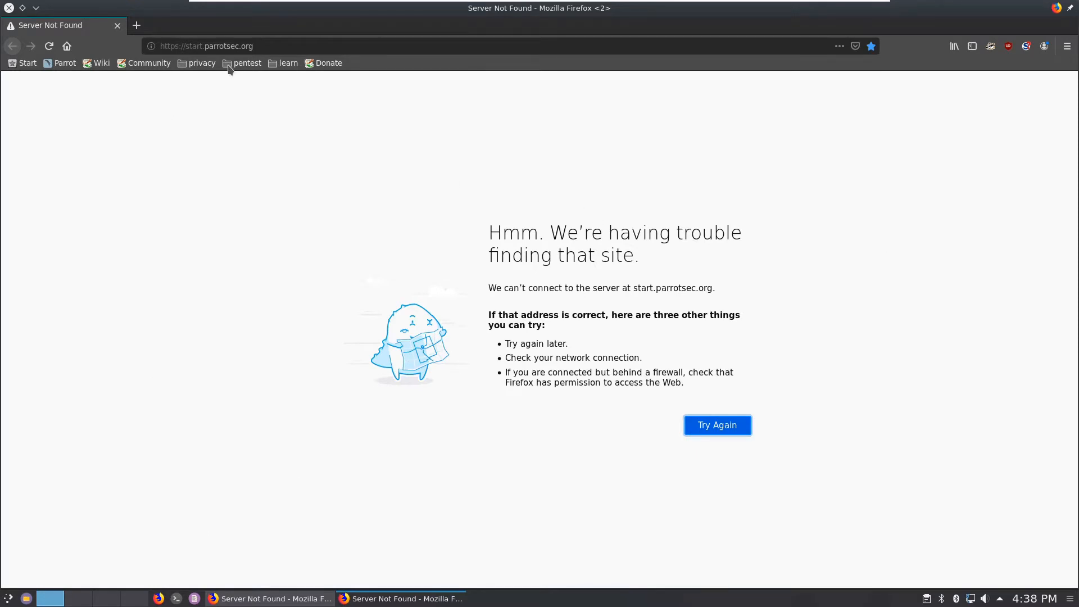
Step: Replace the Firefox address with google.com, which fails with Server Not Found, then switch to desktop 2
{"action": "left_click", "coordinate": [263, 48]}
{"action": "left_click_drag", "start_coordinate": [262, 47], "coordinate": [147, 45]}
{"action": "type", "text": "google.com"}
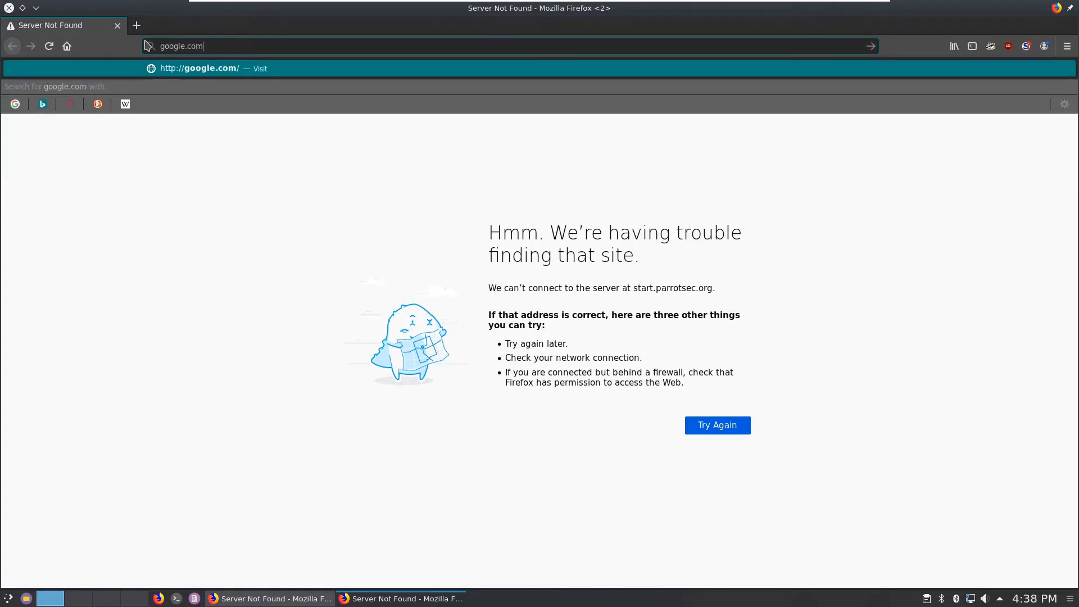
{"action": "key", "text": "Return"}
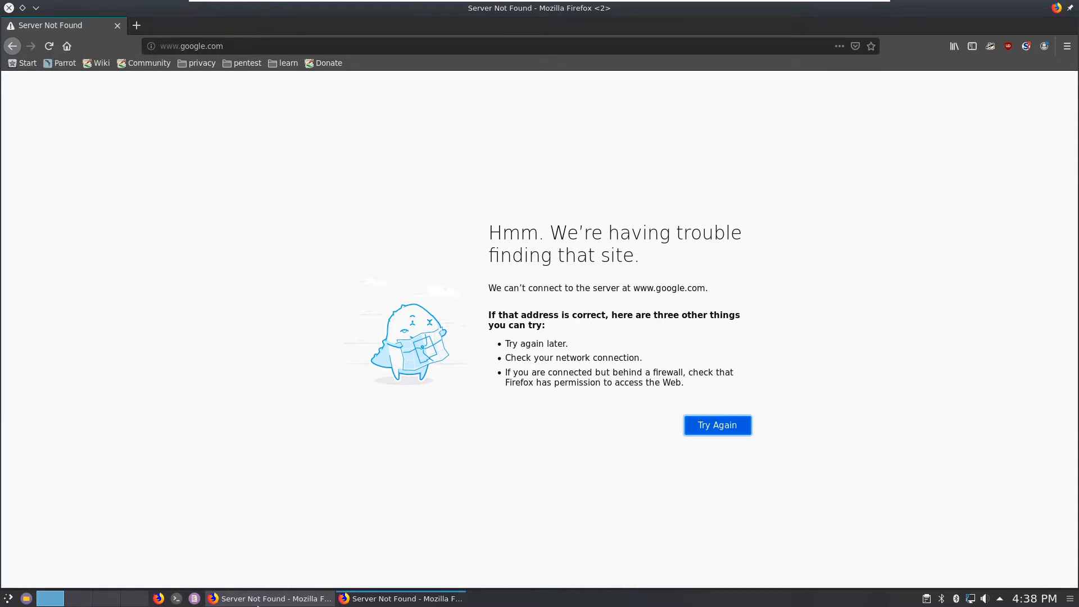
{"action": "left_click", "coordinate": [77, 599]}
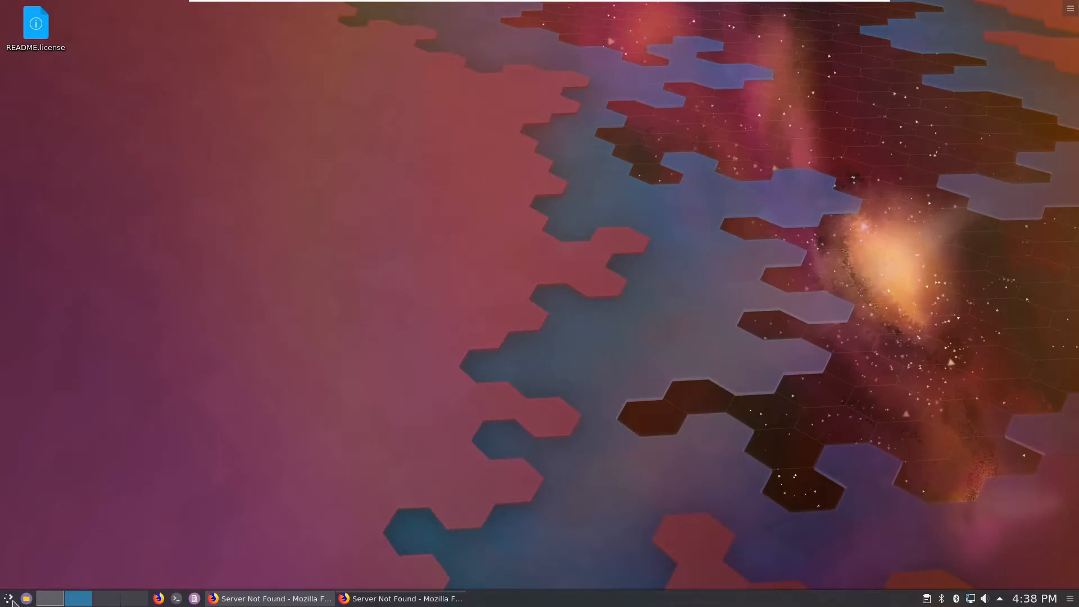
Step: Launch Anonsurf Start from the Applications > Anon Surf menu
{"action": "left_click", "coordinate": [9, 599]}
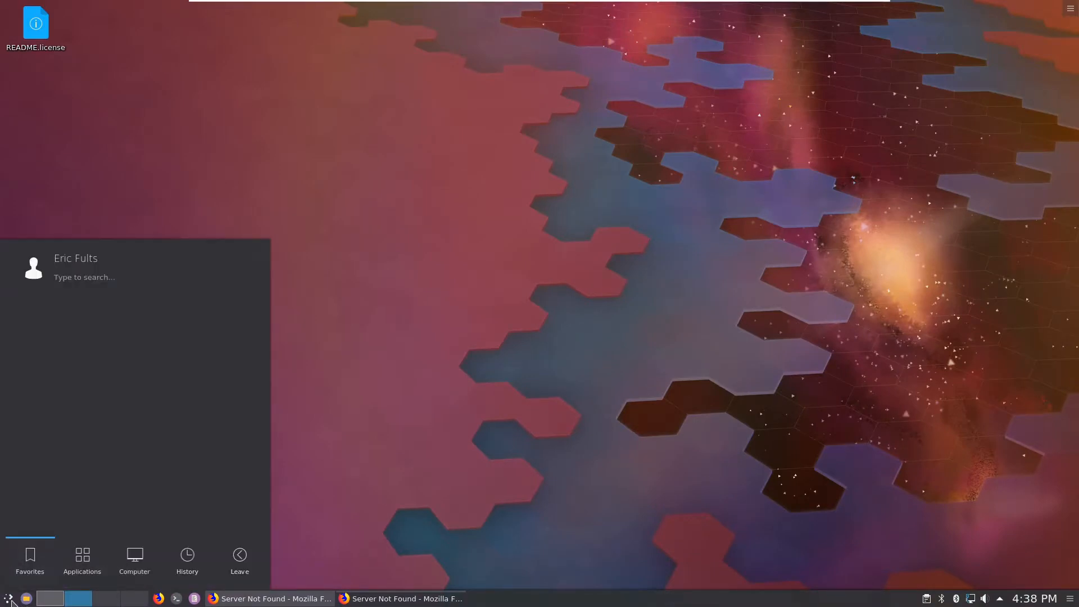
{"action": "left_click", "coordinate": [83, 558]}
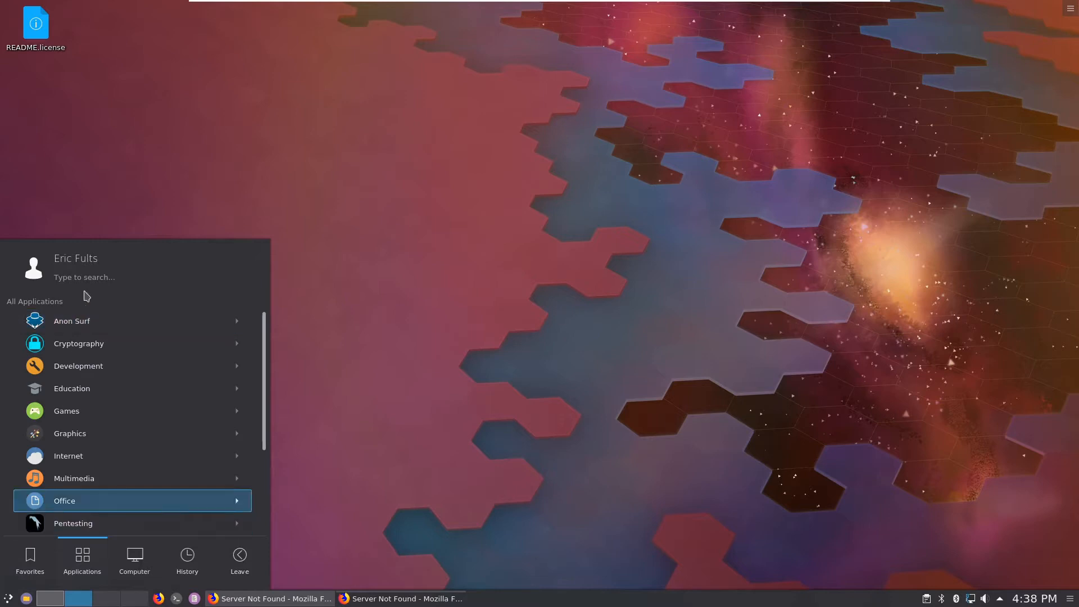
{"action": "left_click", "coordinate": [138, 319]}
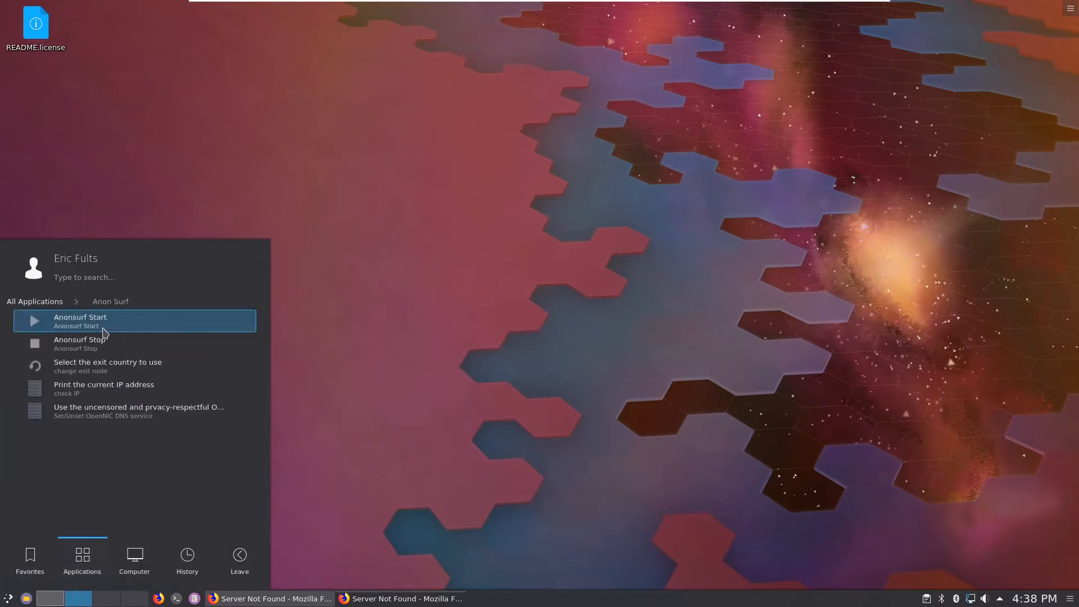
{"action": "left_click", "coordinate": [102, 330]}
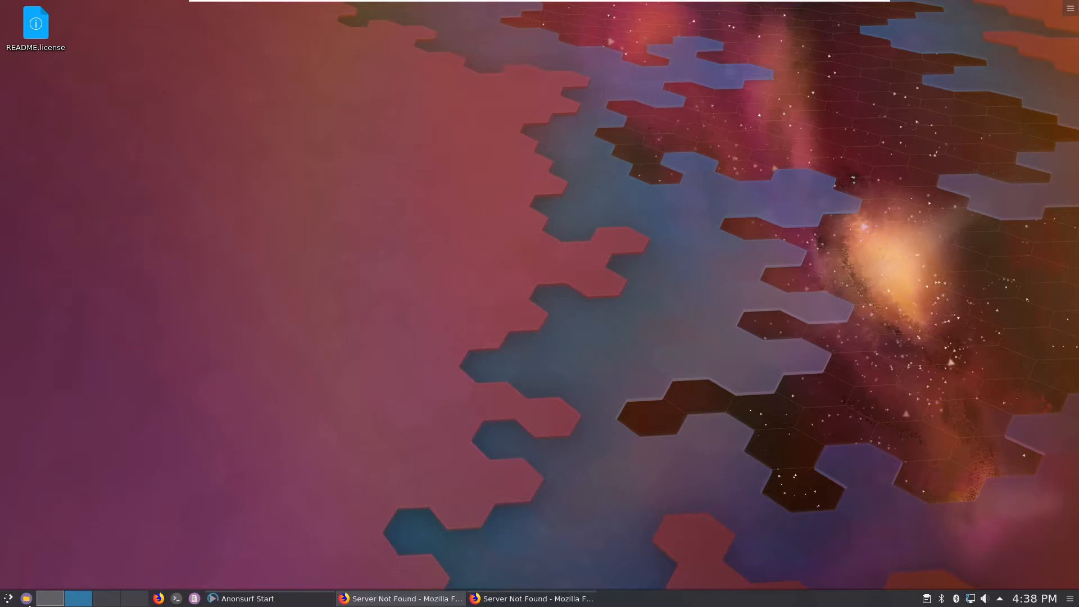
Step: Dismiss the gksu granted-permissions notice and return to the AnonSurf terminal's desktop
{"action": "left_click", "coordinate": [50, 598]}
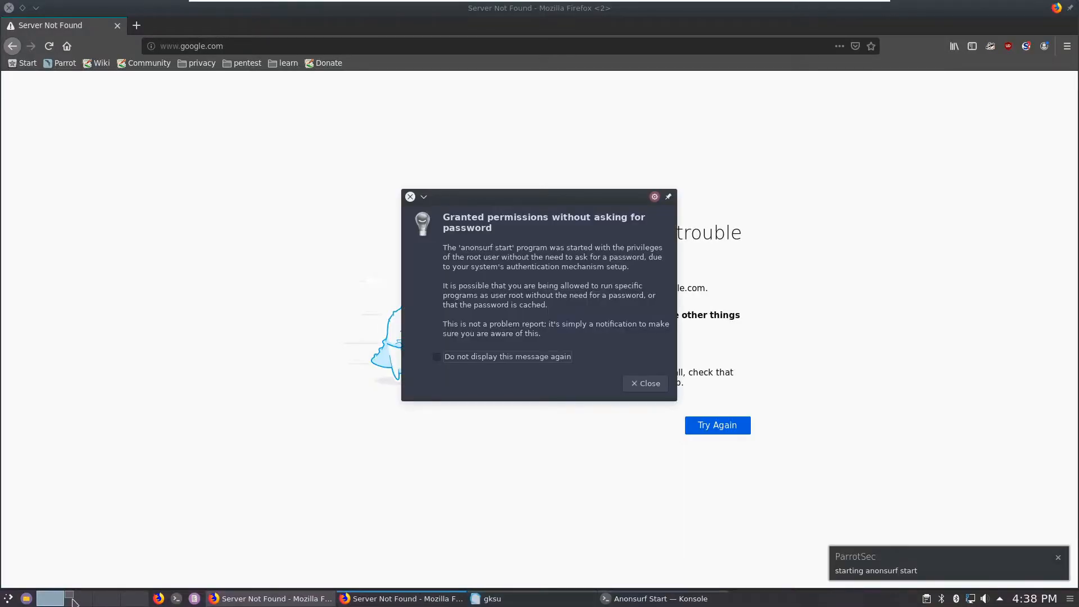
{"action": "left_click", "coordinate": [637, 383]}
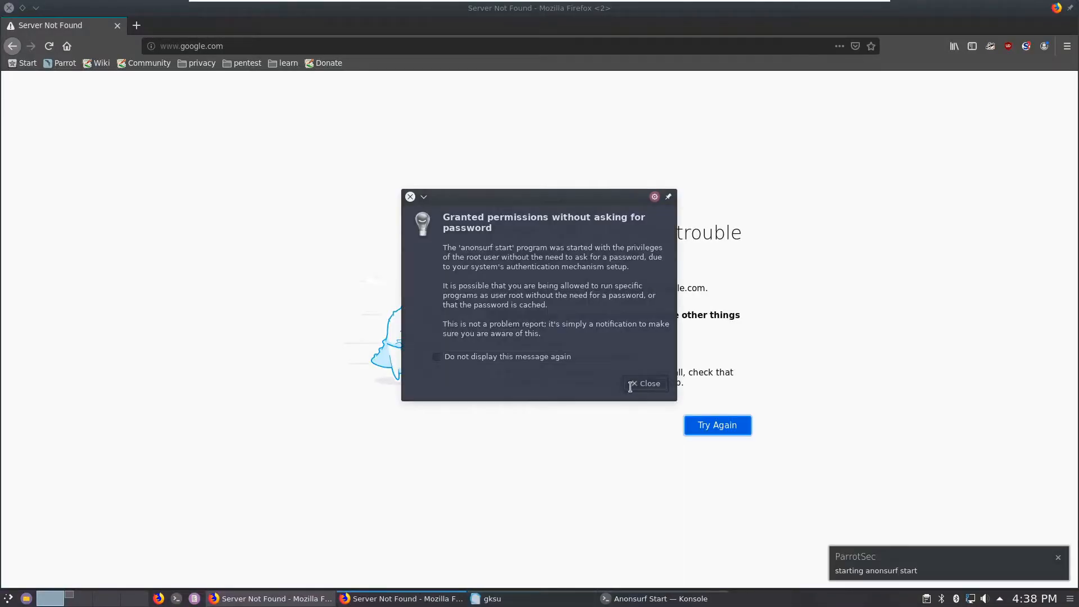
{"action": "left_click", "coordinate": [83, 601]}
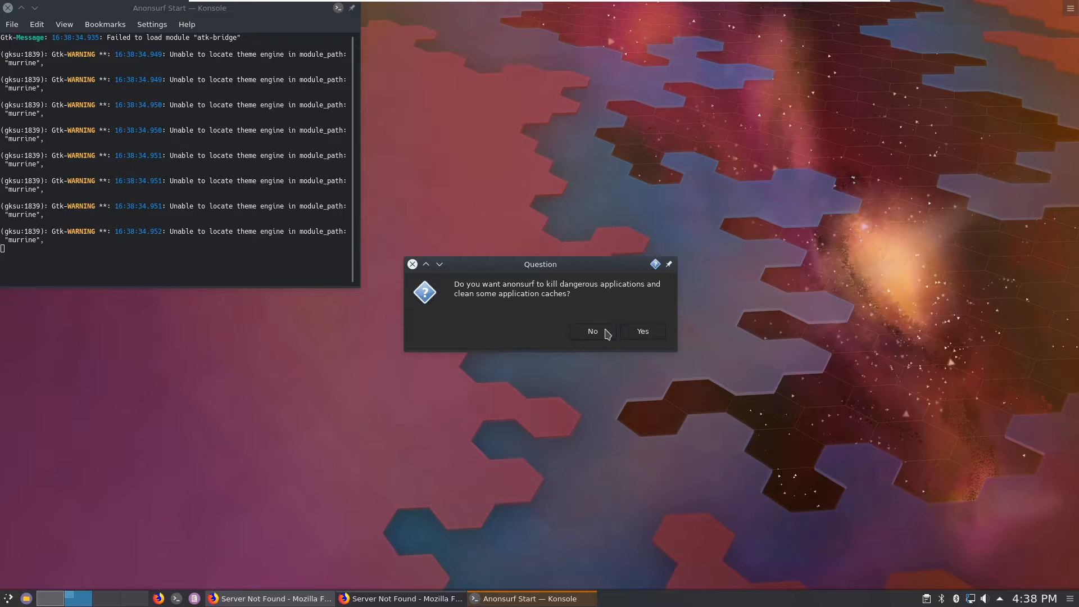
Step: Answer Yes so AnonSurf kills dangerous apps, cleans caches and starts Tor, then check both desktops
{"action": "left_click", "coordinate": [654, 332]}
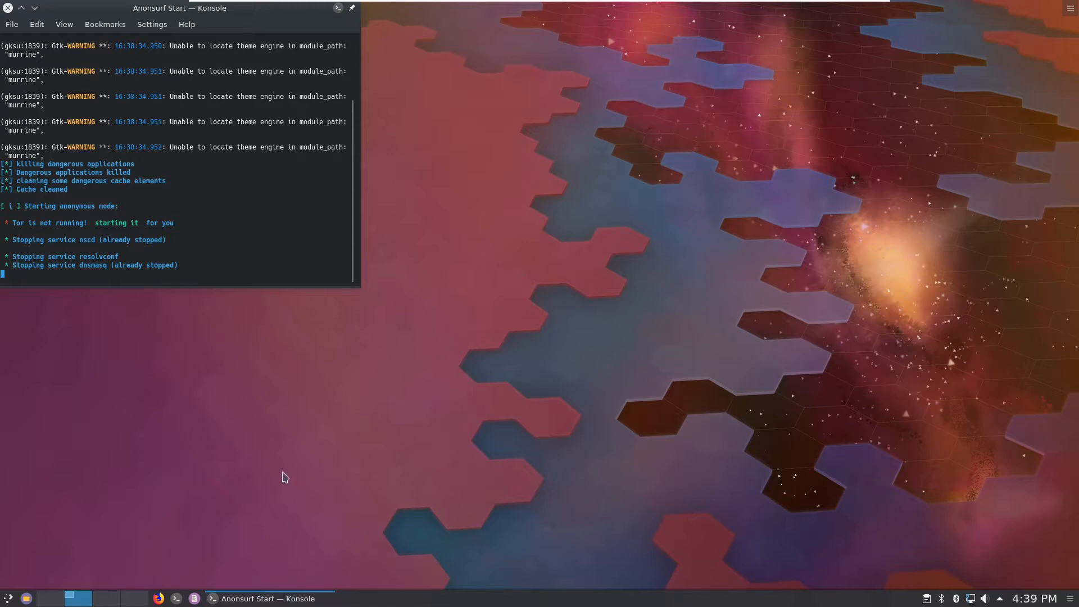
{"action": "left_click", "coordinate": [59, 598]}
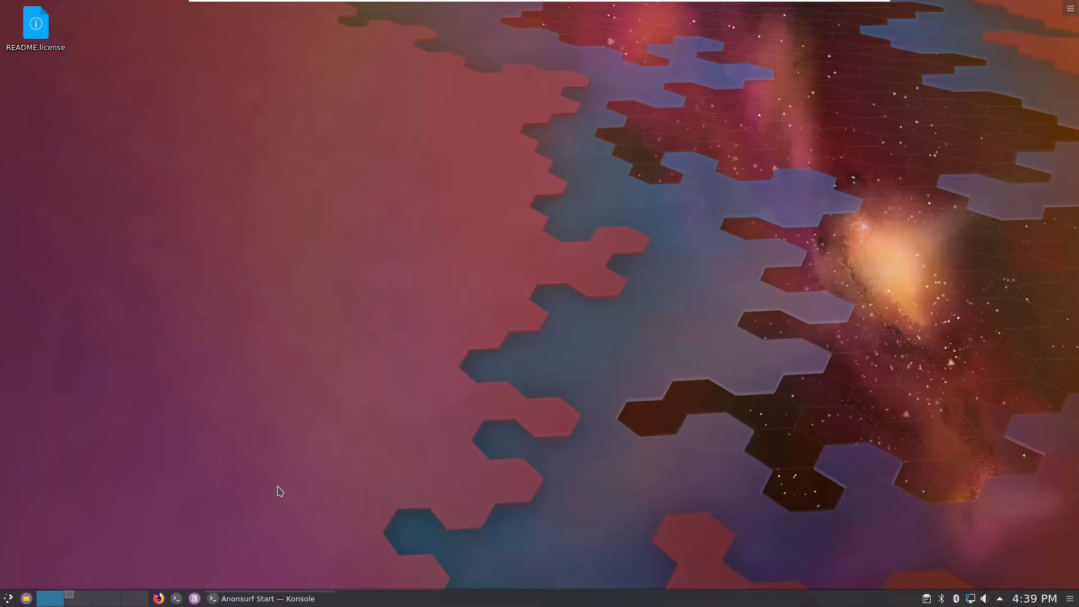
{"action": "left_click", "coordinate": [271, 600]}
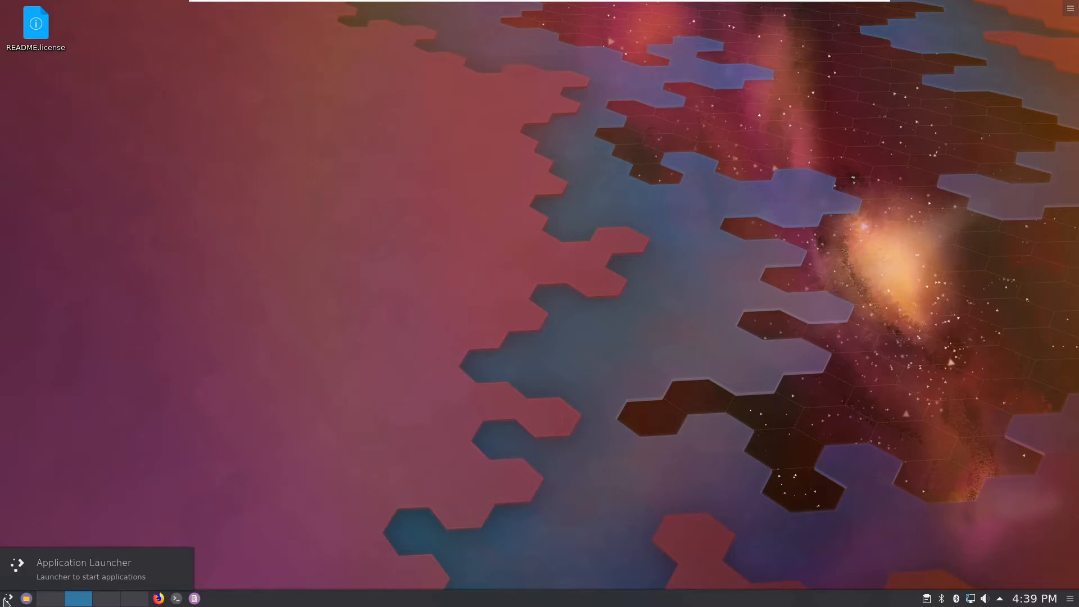
Step: Run Anon Surf's 'Print the current IP address', dismiss the blank-IP notification, and return to desktop 1
{"action": "left_click", "coordinate": [6, 599]}
{"action": "left_click", "coordinate": [86, 565]}
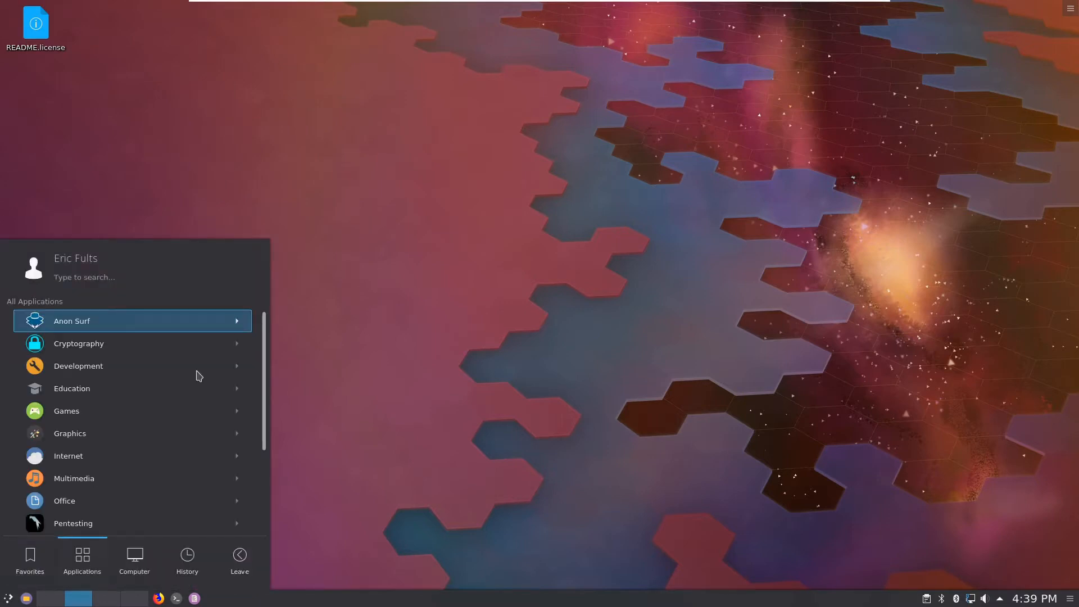
{"action": "left_click", "coordinate": [151, 329]}
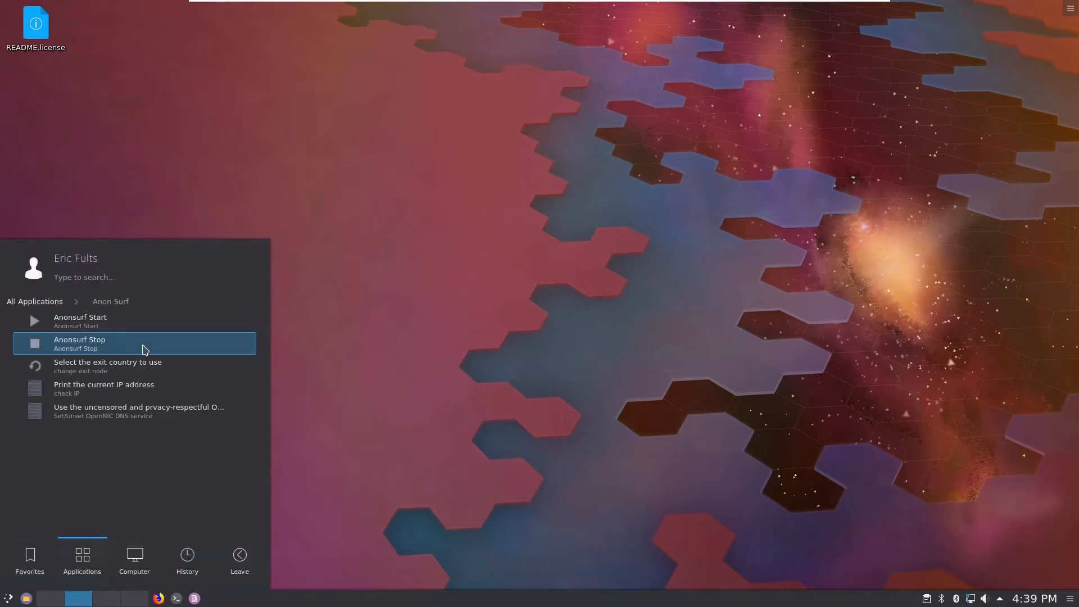
{"action": "left_click", "coordinate": [134, 397]}
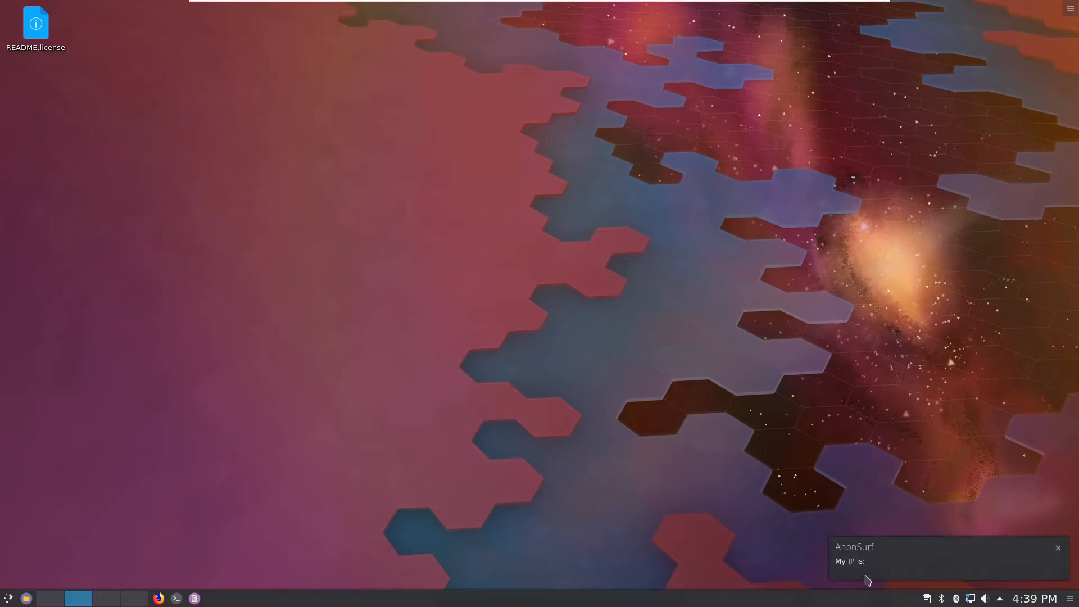
{"action": "left_click", "coordinate": [1058, 548]}
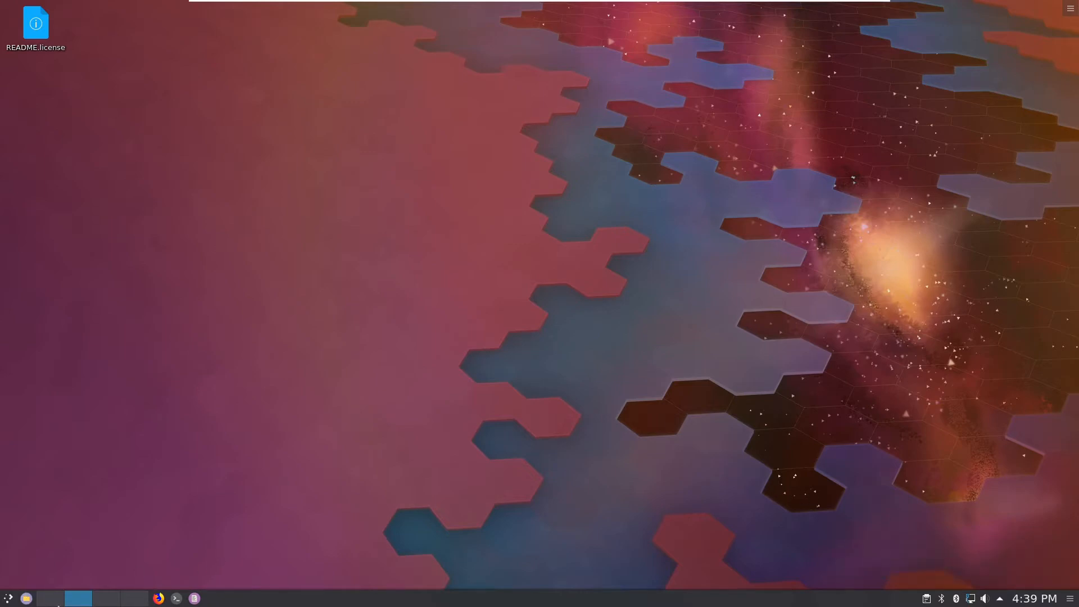
{"action": "left_click", "coordinate": [49, 602]}
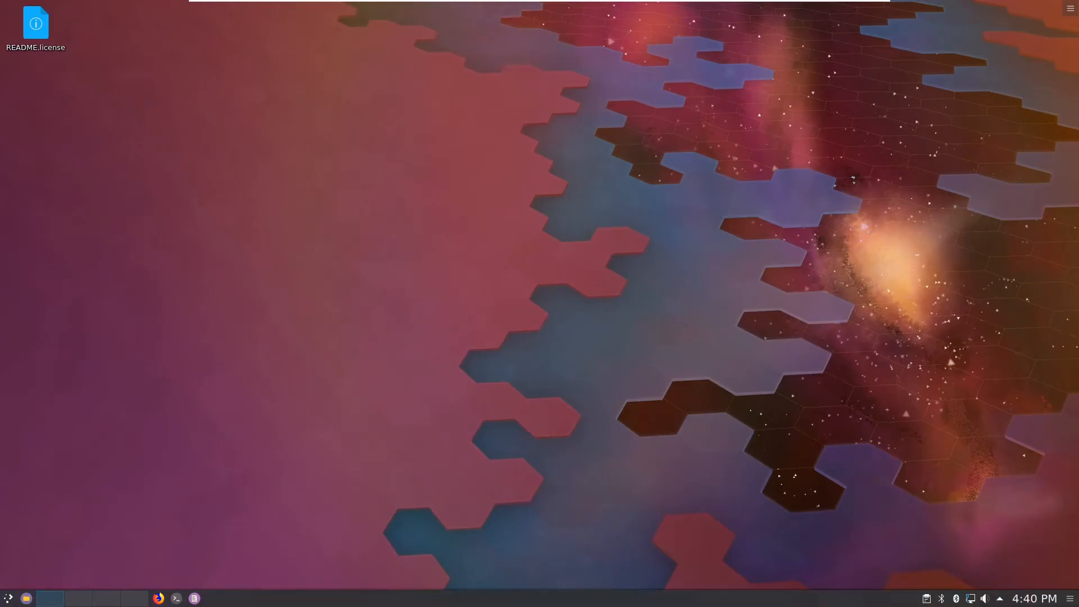
Step: Browse the Cryptography category and the Games > Board Games subcategory in the application launcher
{"action": "left_click", "coordinate": [12, 599]}
{"action": "left_click", "coordinate": [83, 555]}
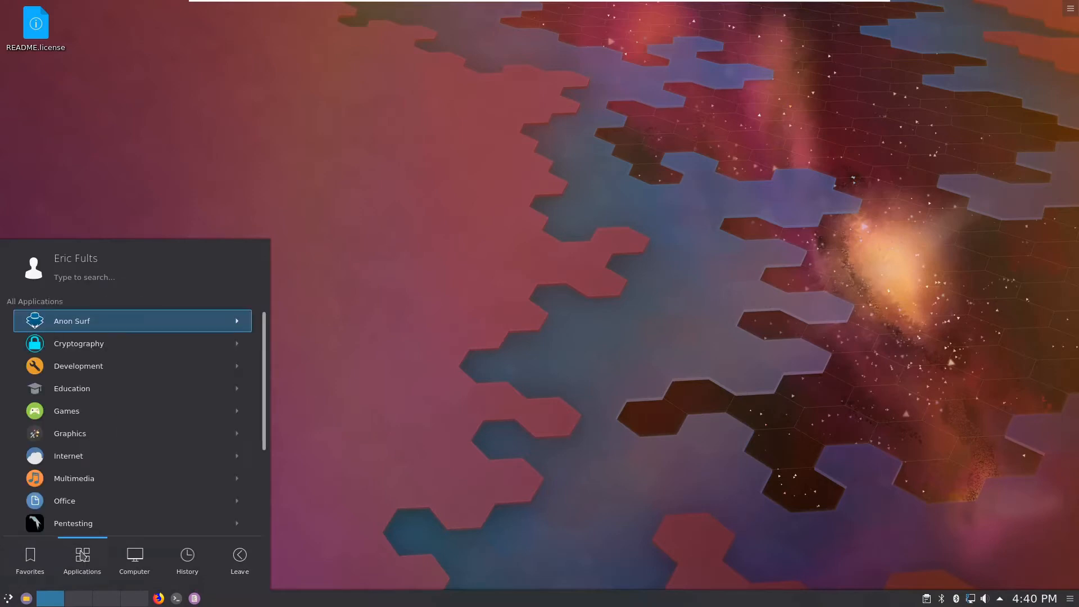
{"action": "left_click", "coordinate": [111, 350]}
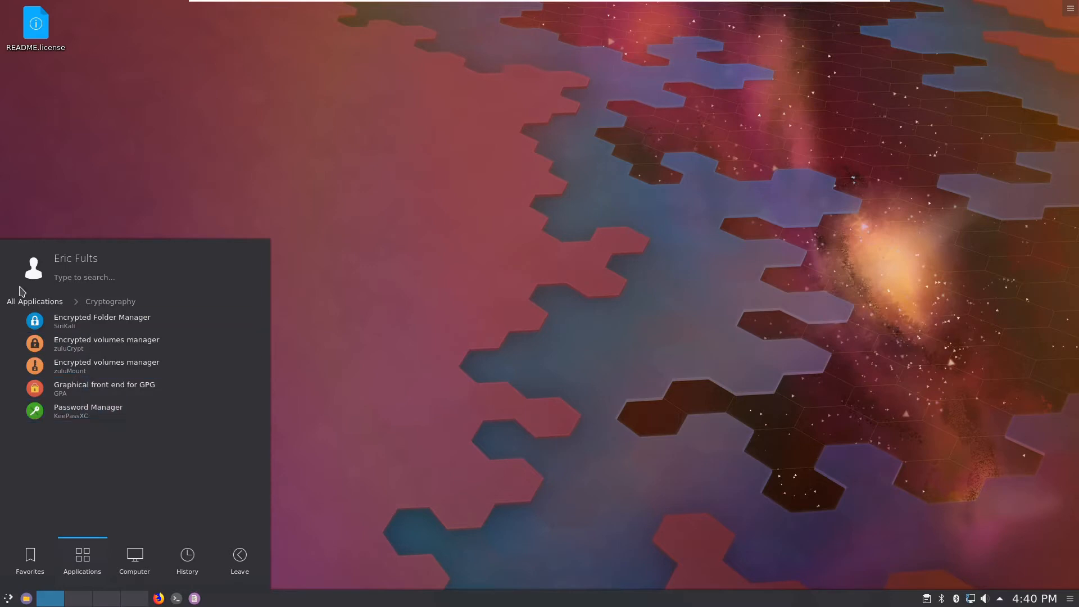
{"action": "left_click", "coordinate": [34, 302]}
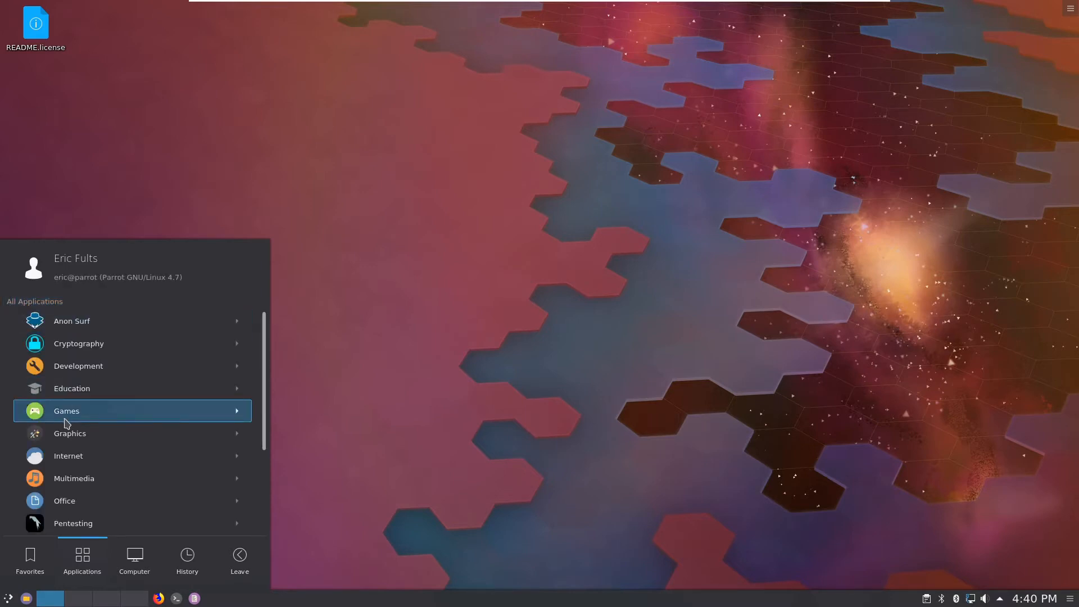
{"action": "left_click", "coordinate": [87, 416]}
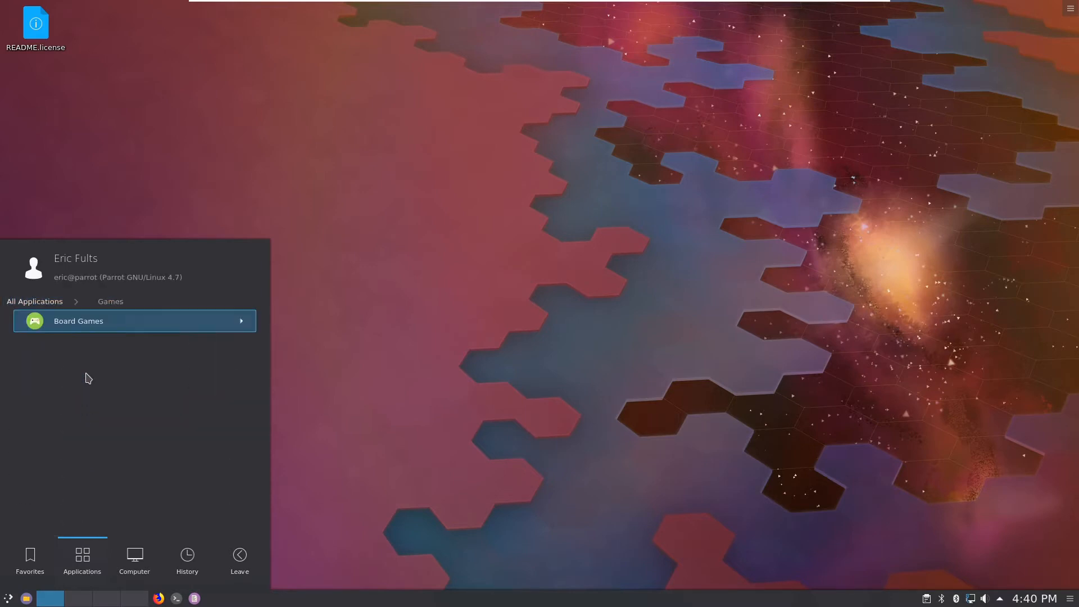
{"action": "left_click", "coordinate": [81, 322]}
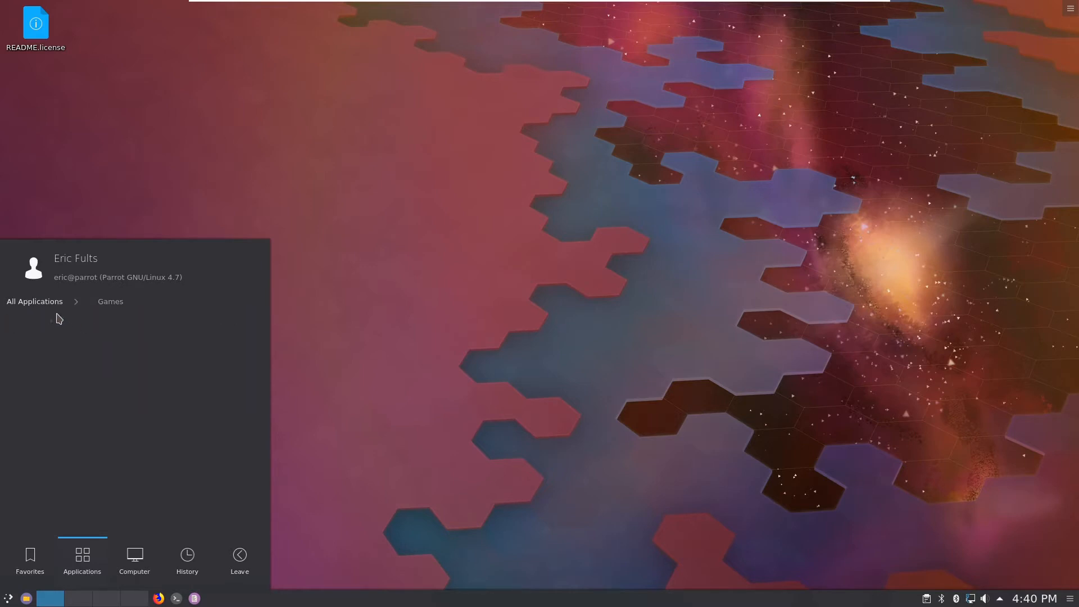
{"action": "left_click", "coordinate": [34, 301]}
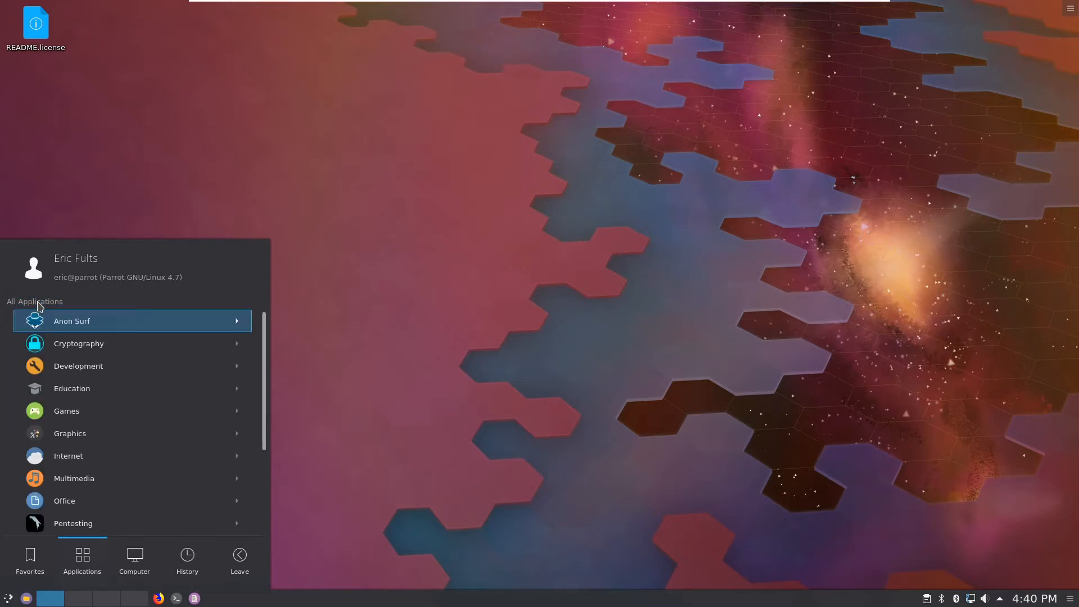
Step: Scroll through the Internet apps, including Tor browser and Firefox, then return to All Applications
{"action": "left_click", "coordinate": [111, 456]}
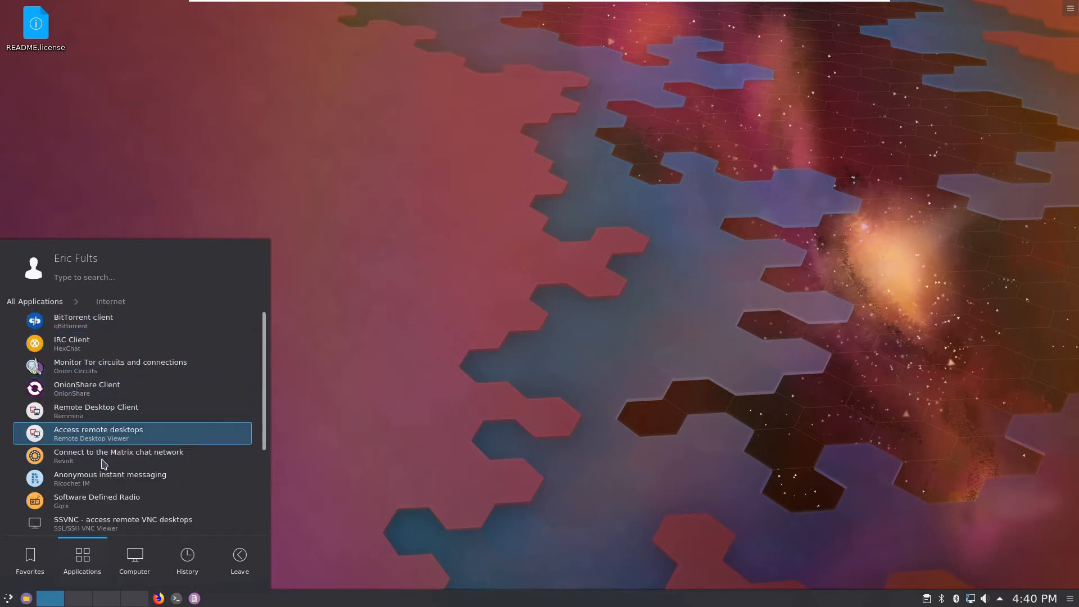
{"action": "scroll", "coordinate": [98, 526], "scroll_direction": "down", "scroll_amount": 2}
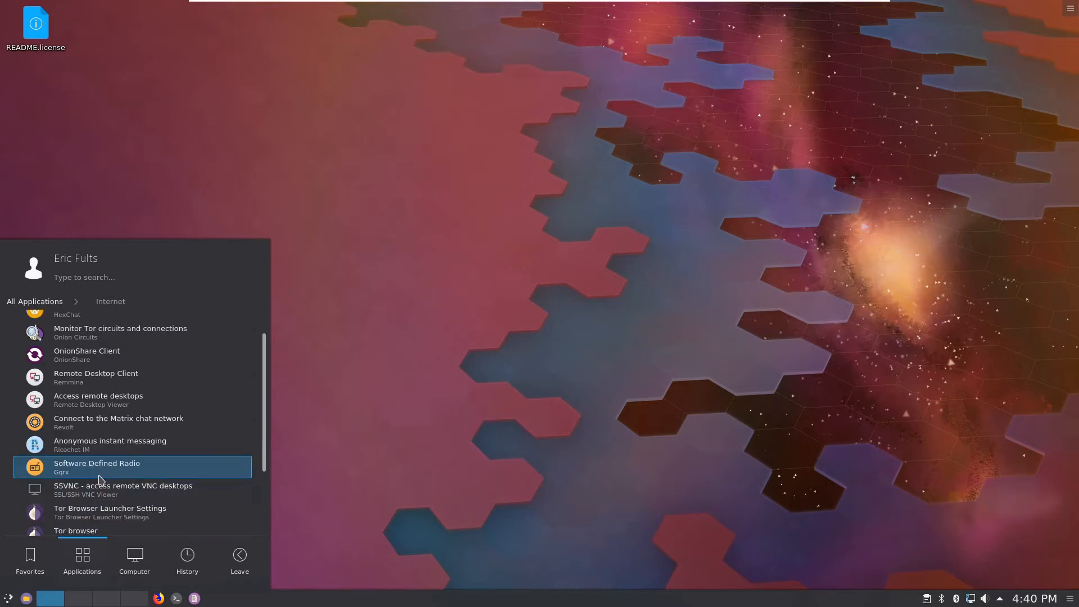
{"action": "scroll", "coordinate": [110, 458], "scroll_direction": "down", "scroll_amount": 1}
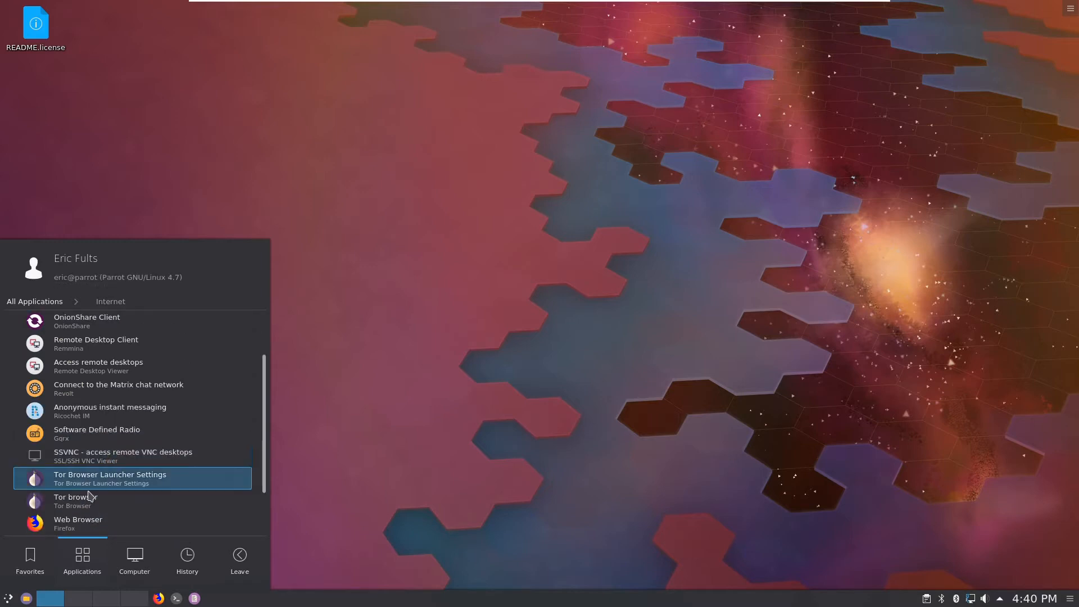
{"action": "left_click", "coordinate": [48, 302]}
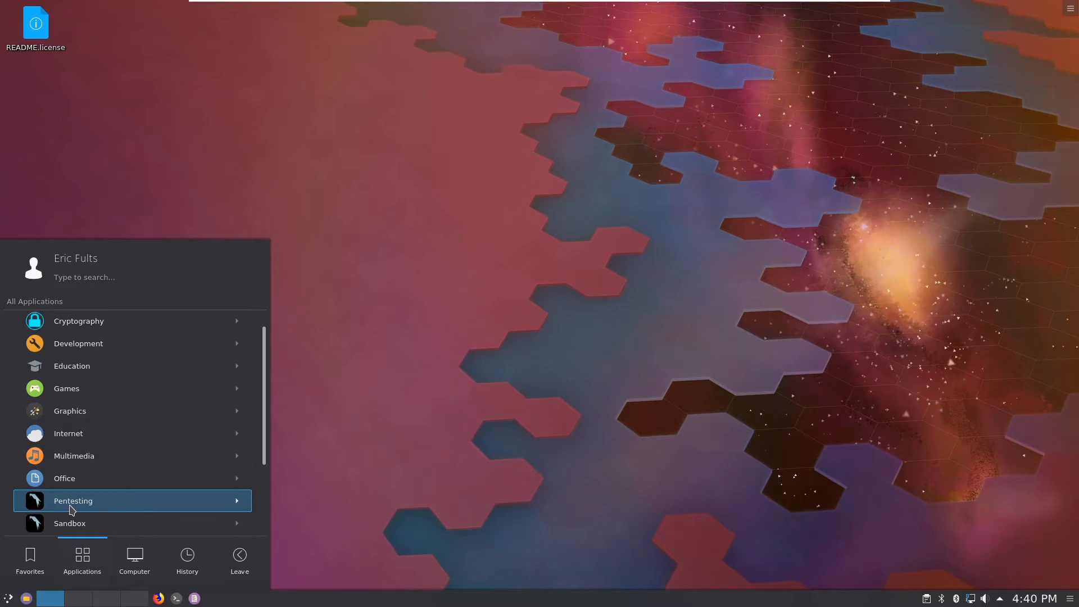
Step: Open Pentesting > Vulnerability Analysis > OpenVAS Scanner to view its tools
{"action": "left_click_drag", "start_coordinate": [269, 410], "coordinate": [258, 481]}
{"action": "left_click", "coordinate": [75, 398]}
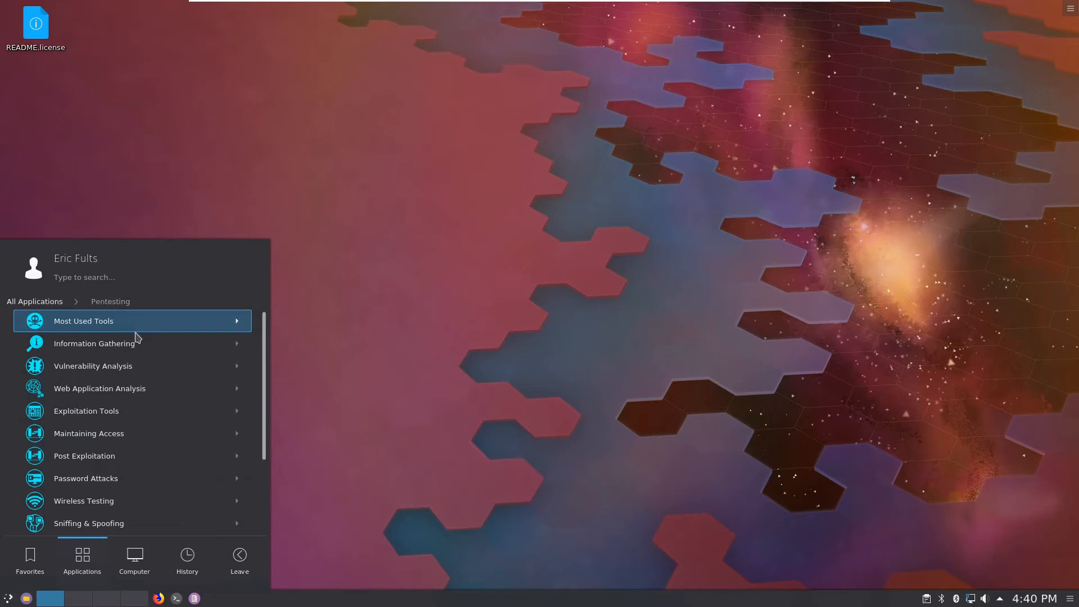
{"action": "left_click", "coordinate": [128, 374]}
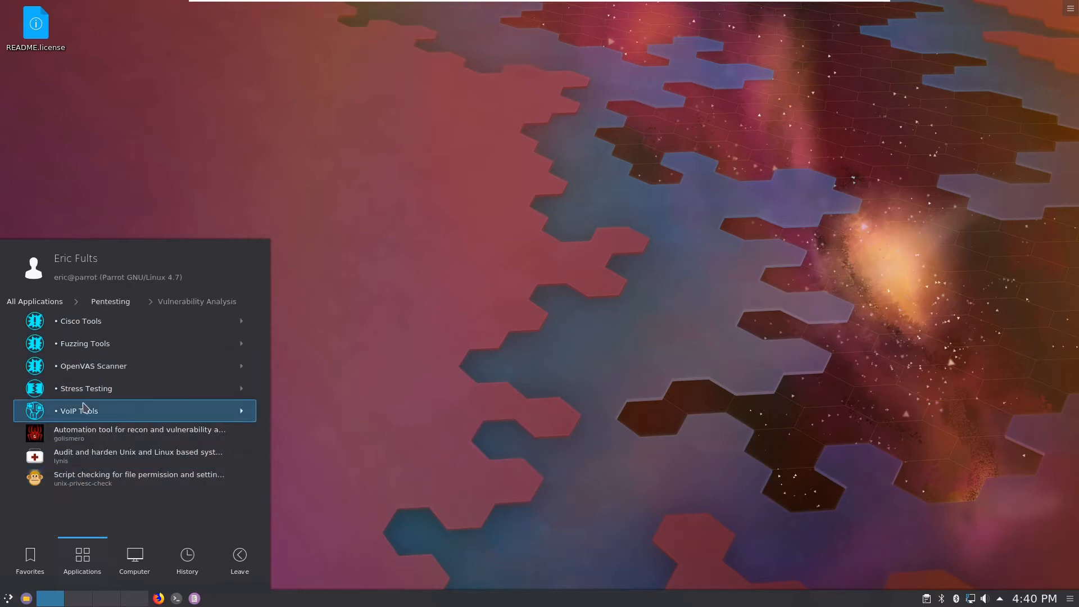
{"action": "left_click", "coordinate": [102, 365]}
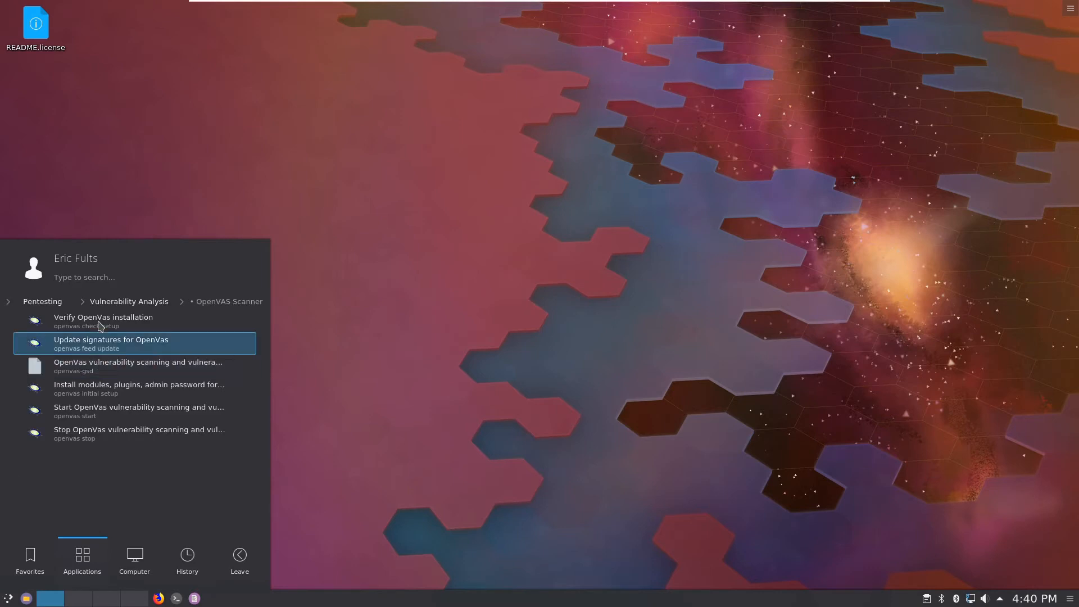
Step: View the Cisco Tools group, then back out of Pentesting to the top of the menu
{"action": "left_click", "coordinate": [129, 302]}
{"action": "left_click", "coordinate": [95, 328]}
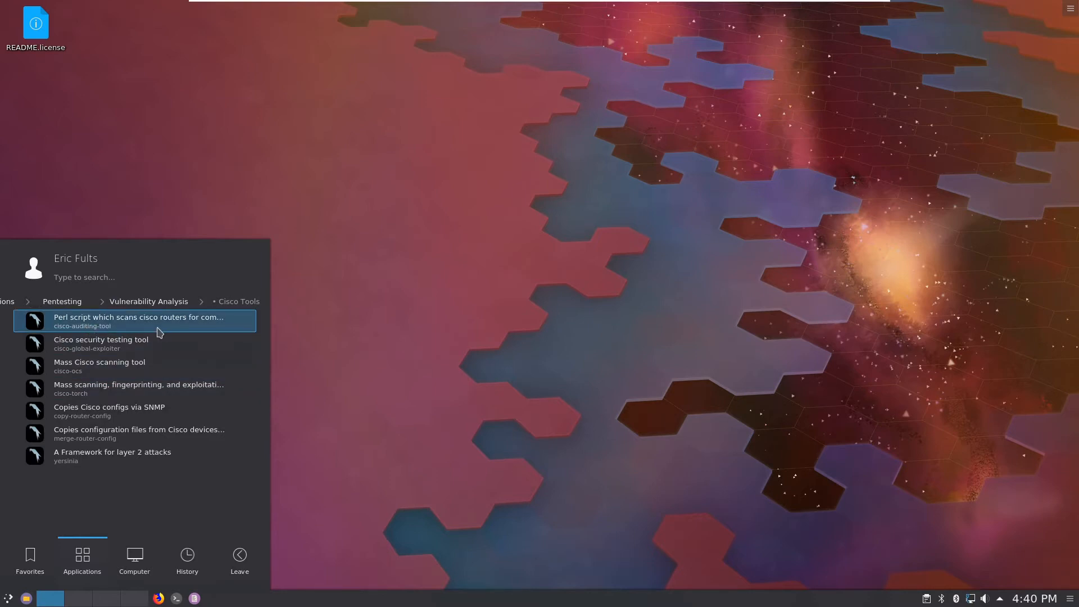
{"action": "left_click", "coordinate": [40, 306]}
{"action": "left_click", "coordinate": [39, 302]}
Step: View the Science & Math application list, then return to all categories
{"action": "mouse_move", "coordinate": [30, 559]}
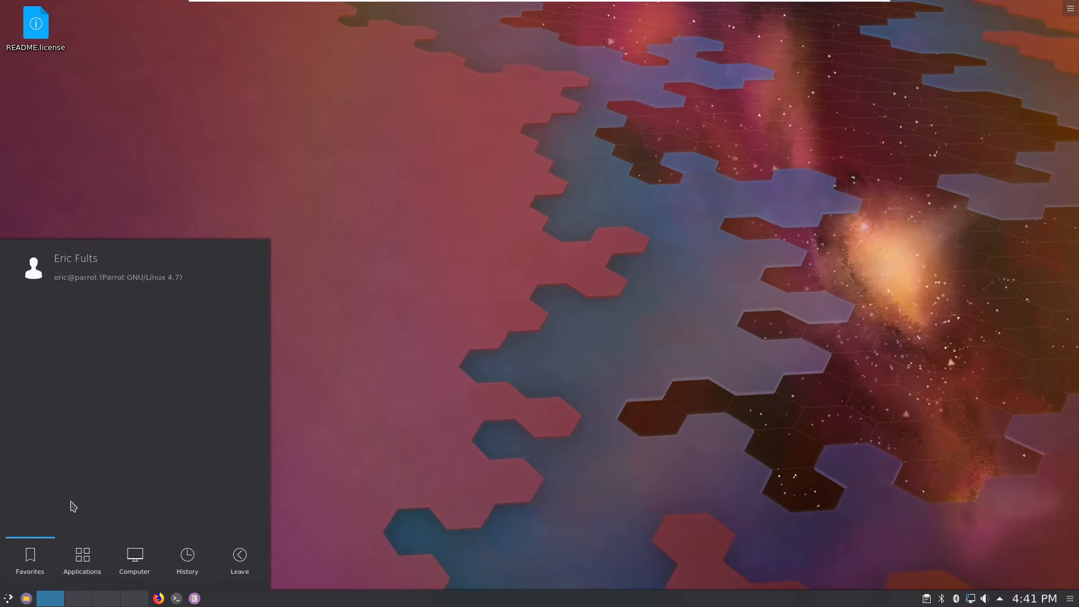
{"action": "mouse_move", "coordinate": [82, 562]}
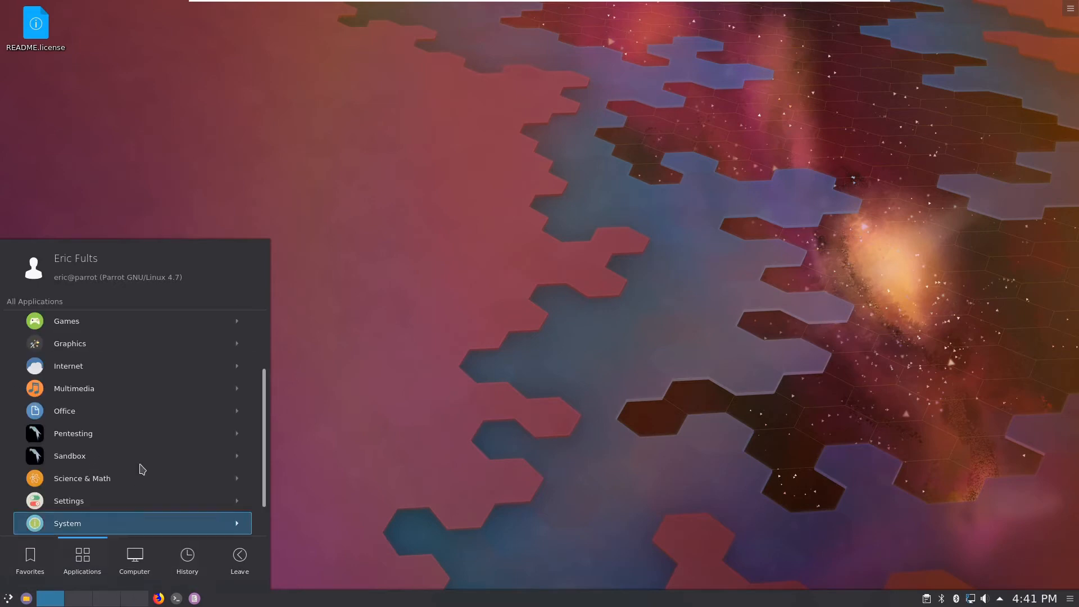
{"action": "scroll", "coordinate": [143, 470], "scroll_direction": "down", "scroll_amount": 2}
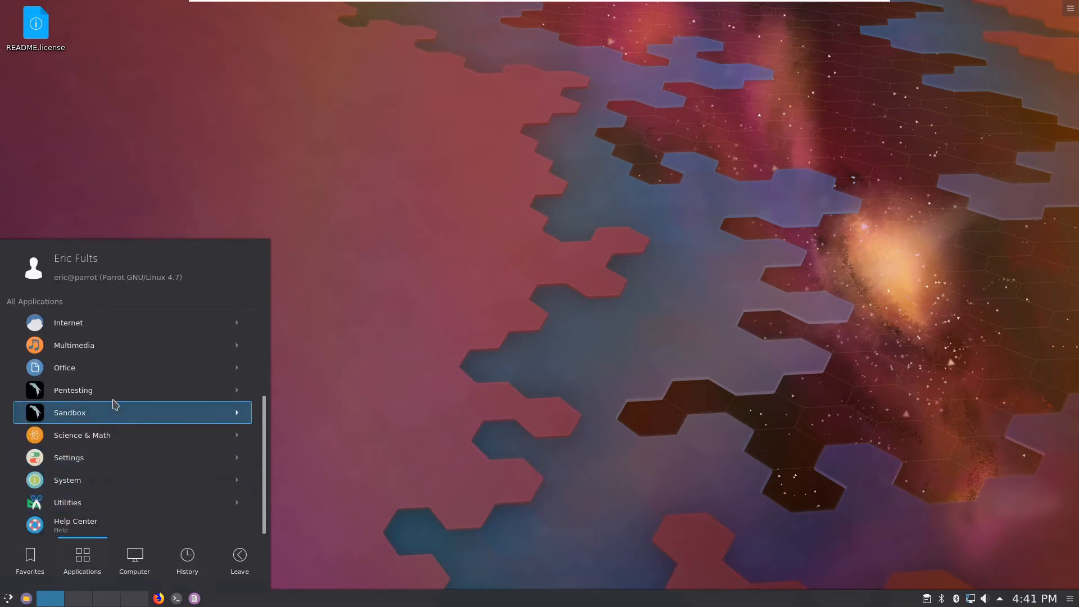
{"action": "left_click", "coordinate": [107, 433]}
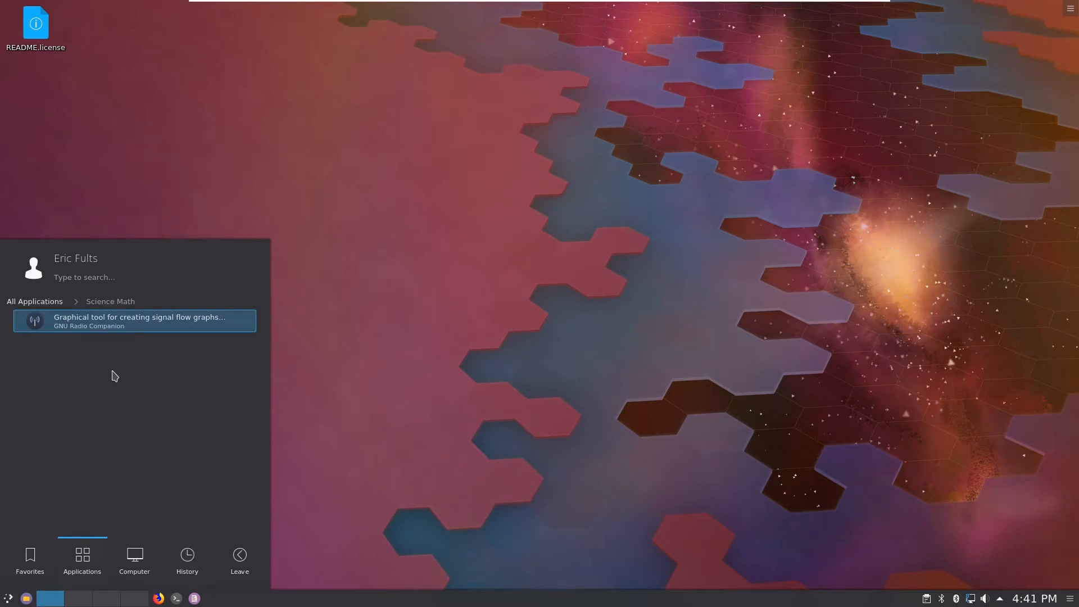
{"action": "left_click", "coordinate": [51, 302]}
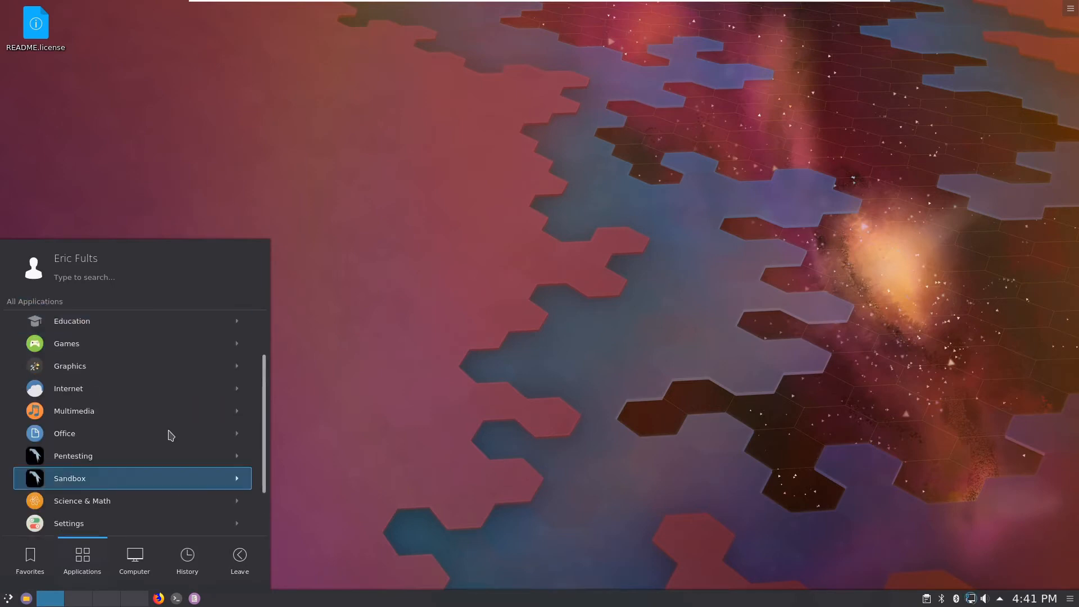
Step: Scroll through the Development tools, including Geany and VSCodium, then go back to All Applications
{"action": "scroll", "coordinate": [116, 367], "scroll_direction": "up", "scroll_amount": 2}
{"action": "scroll", "coordinate": [130, 346], "scroll_direction": "up", "scroll_amount": 2}
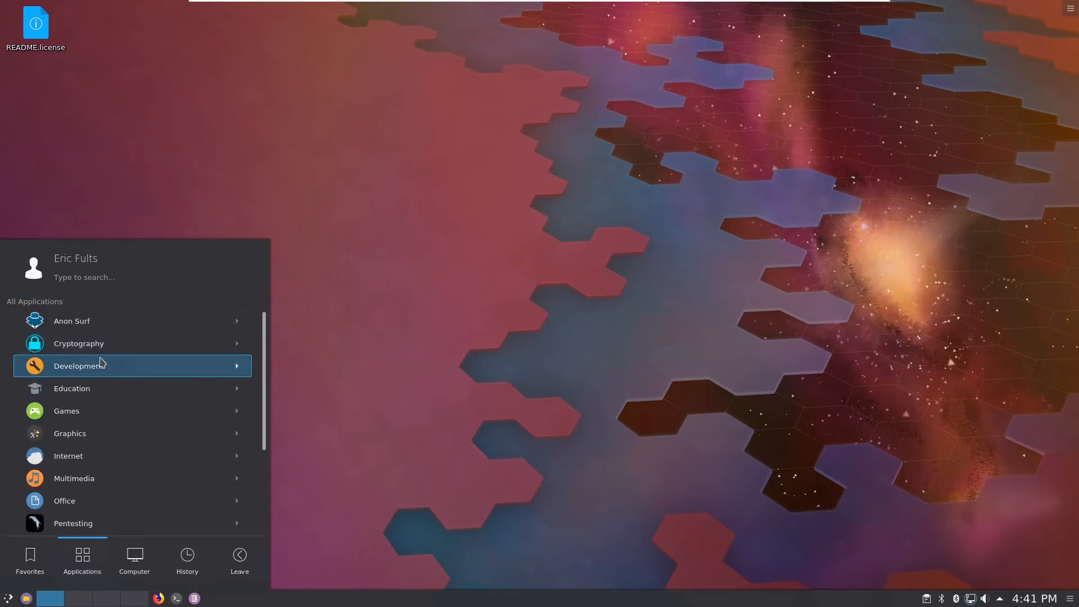
{"action": "left_click", "coordinate": [102, 367]}
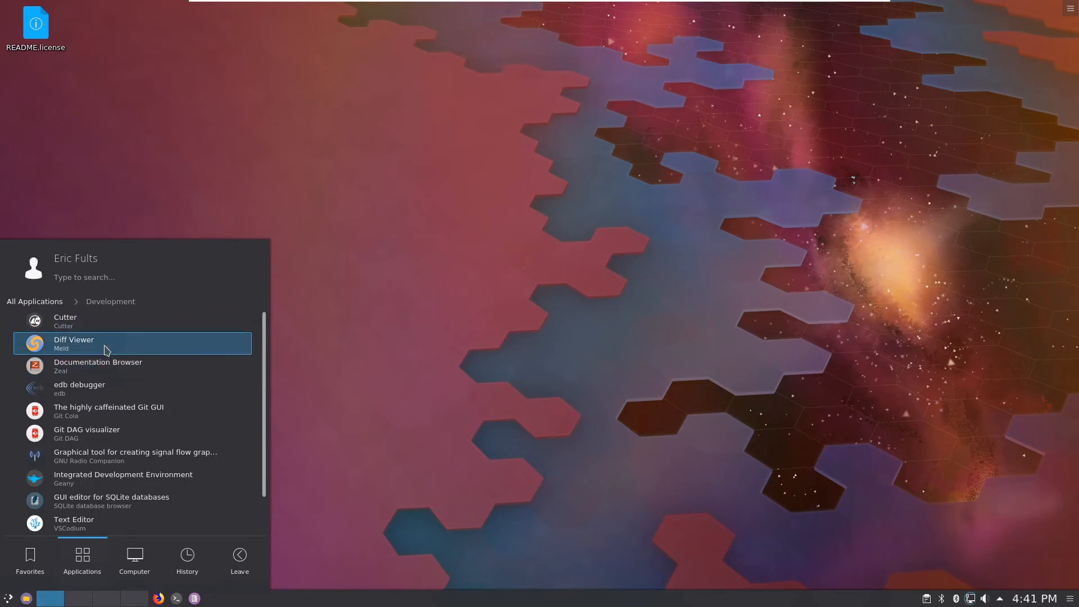
{"action": "scroll", "coordinate": [105, 448], "scroll_direction": "down", "scroll_amount": 2}
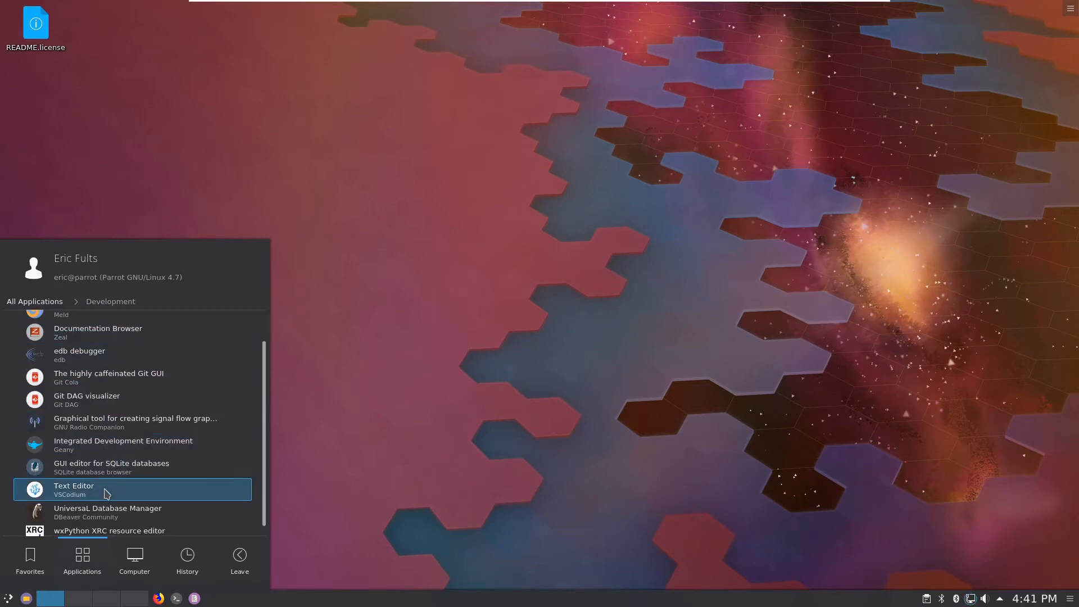
{"action": "scroll", "coordinate": [219, 467], "scroll_direction": "down", "scroll_amount": 1}
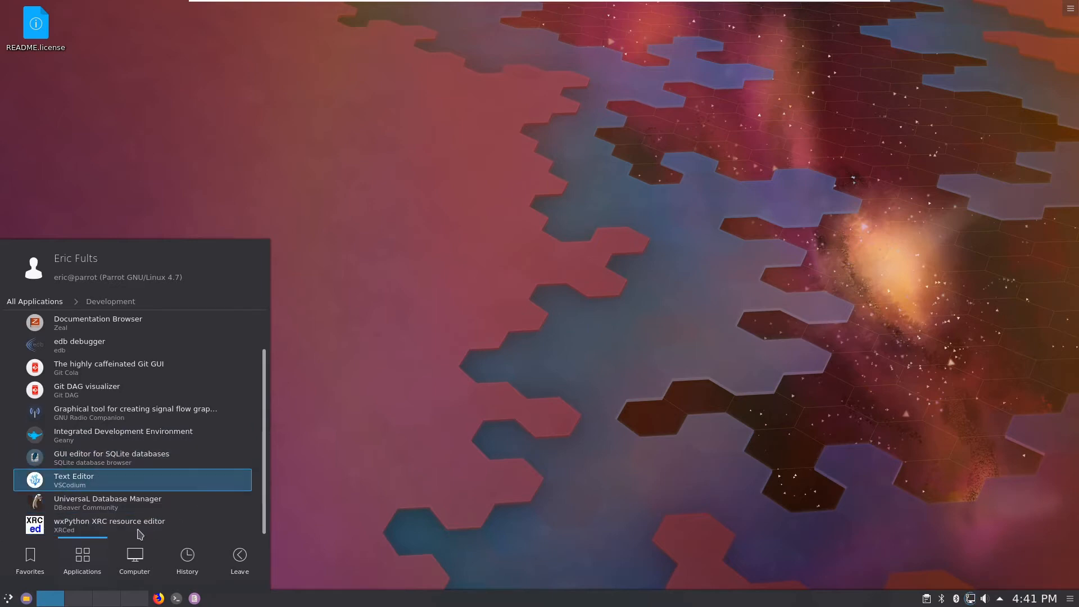
{"action": "left_click", "coordinate": [34, 302]}
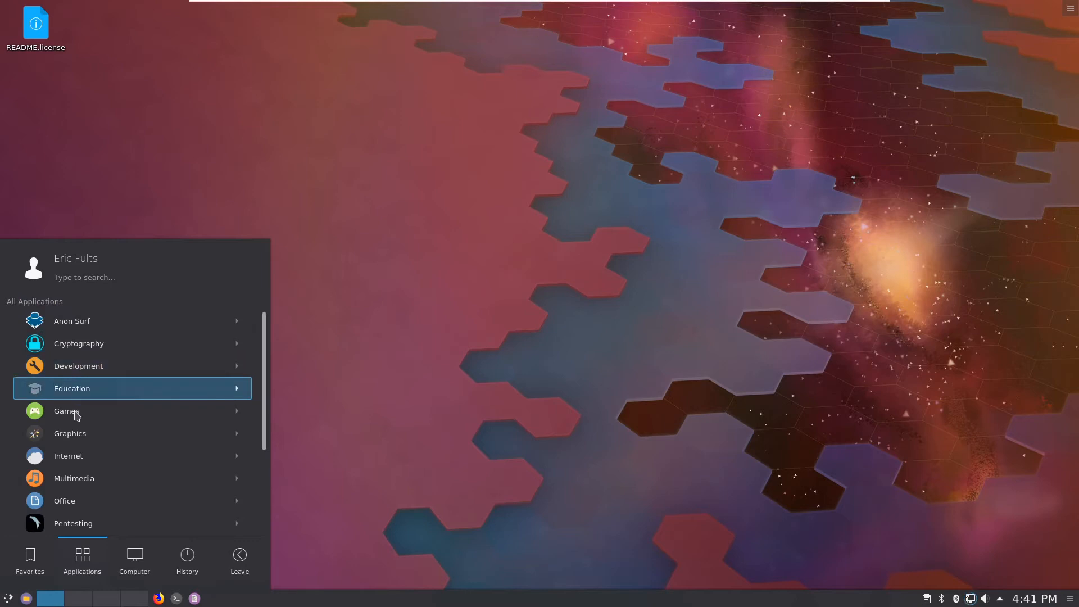
Step: Review the Office category's LibreOffice apps, HomeBank and Planner, then go back to All Applications
{"action": "left_click", "coordinate": [83, 502]}
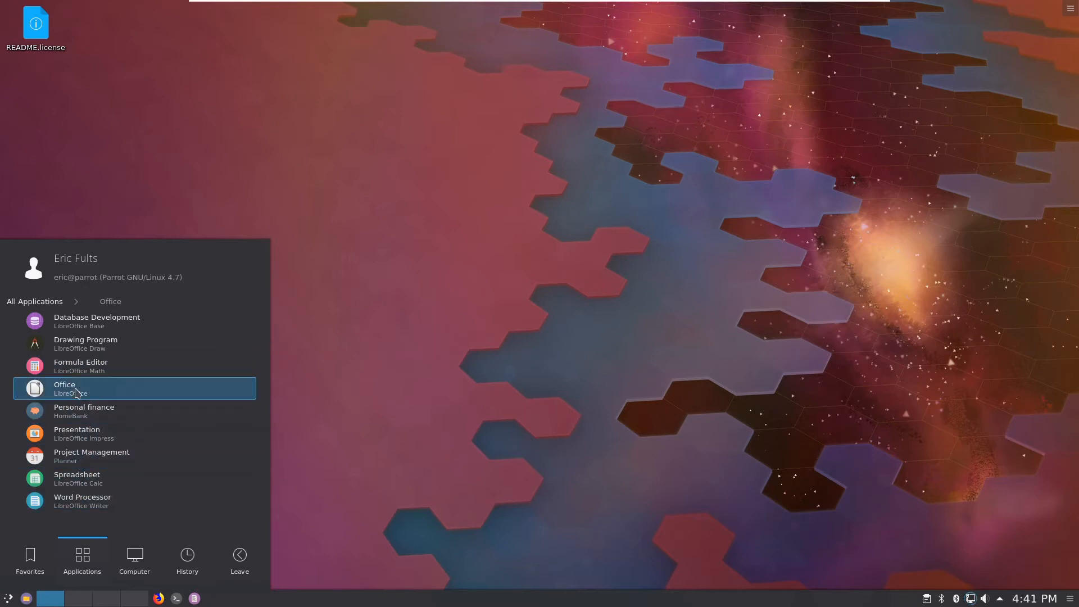
{"action": "left_click", "coordinate": [46, 302]}
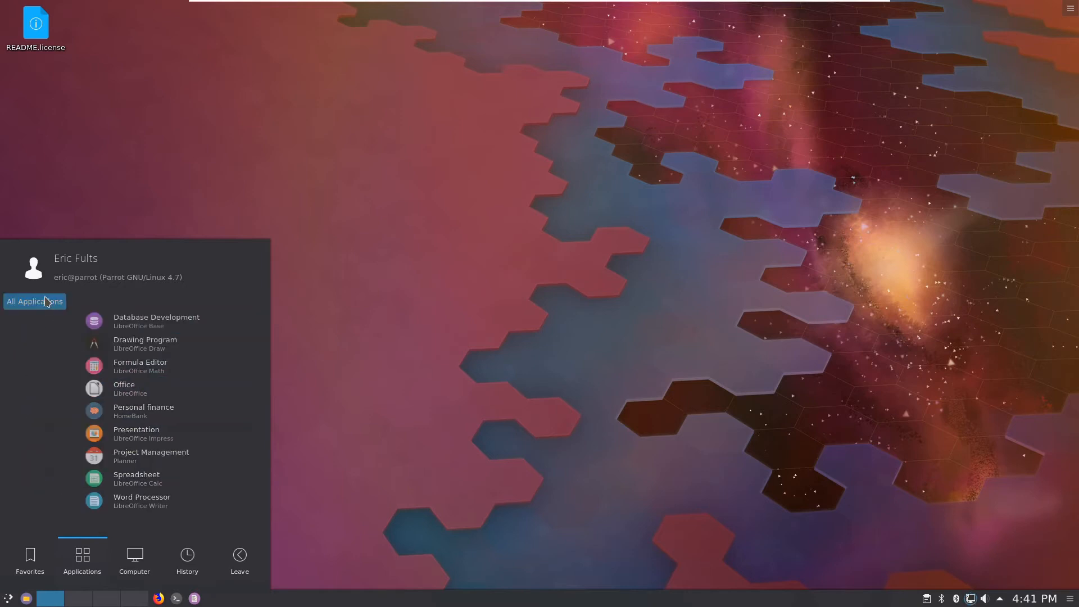
{"action": "scroll", "coordinate": [129, 499], "scroll_direction": "down", "scroll_amount": 3}
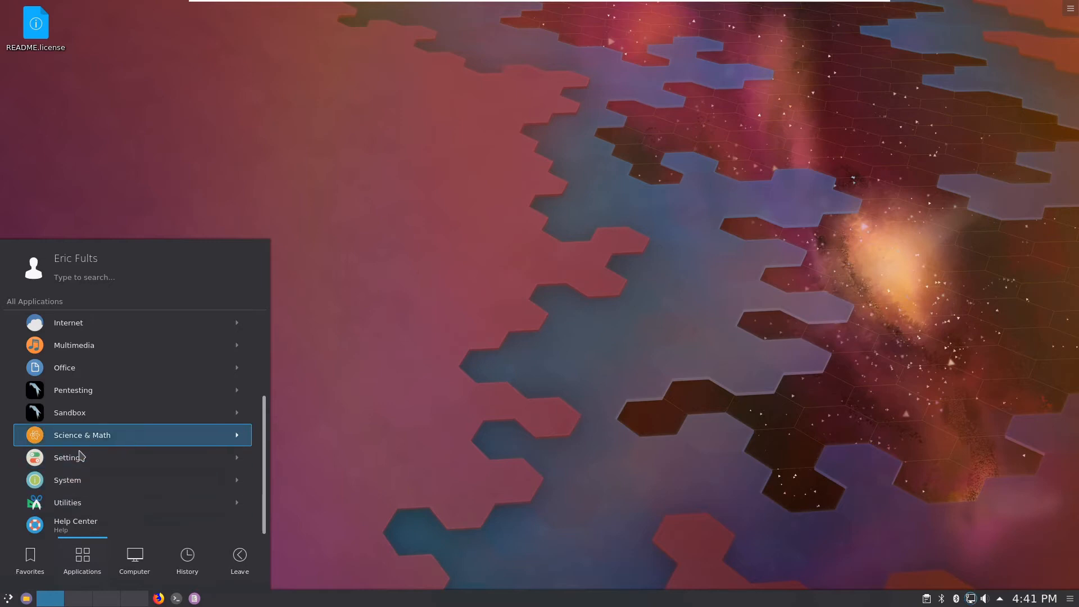
Step: Scroll through Pentesting > Most Used Tools, including Wireshark and Zenmap, then return to all categories
{"action": "left_click", "coordinate": [99, 392]}
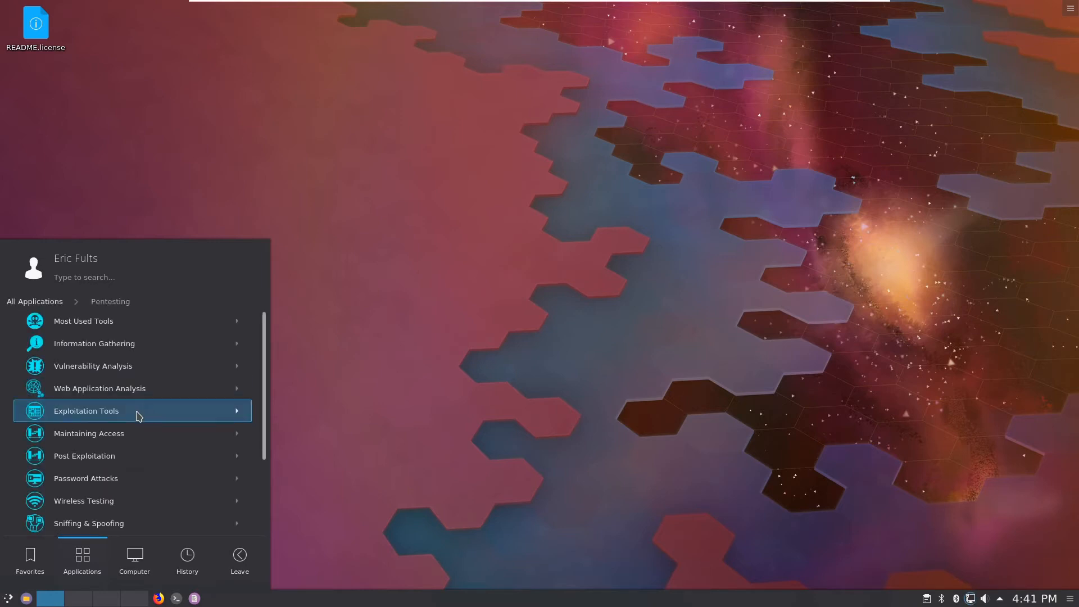
{"action": "left_click", "coordinate": [99, 320]}
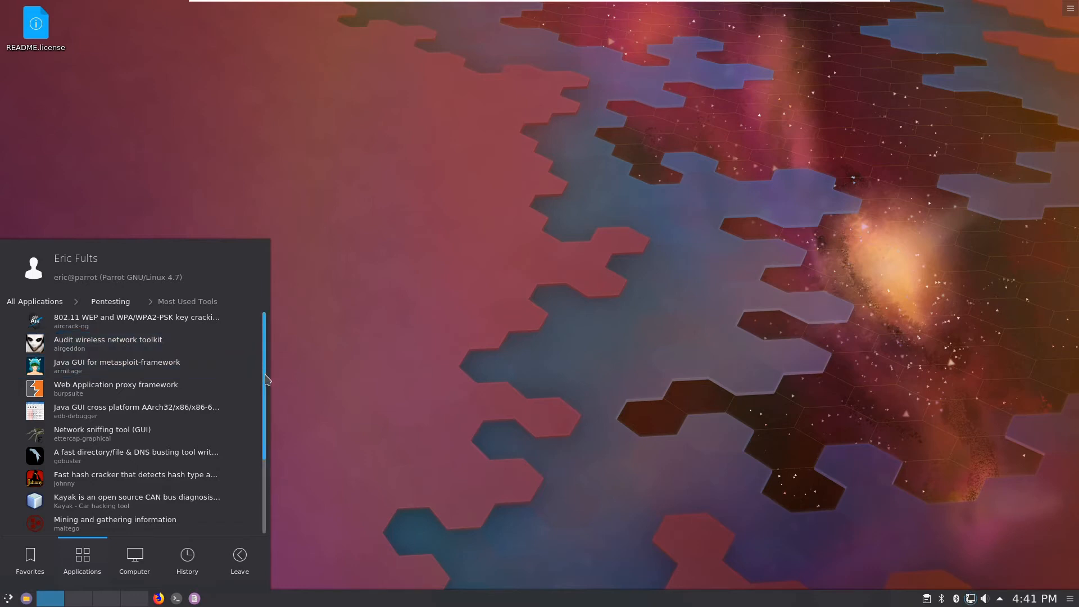
{"action": "scroll", "coordinate": [264, 389], "scroll_direction": "down", "scroll_amount": 2}
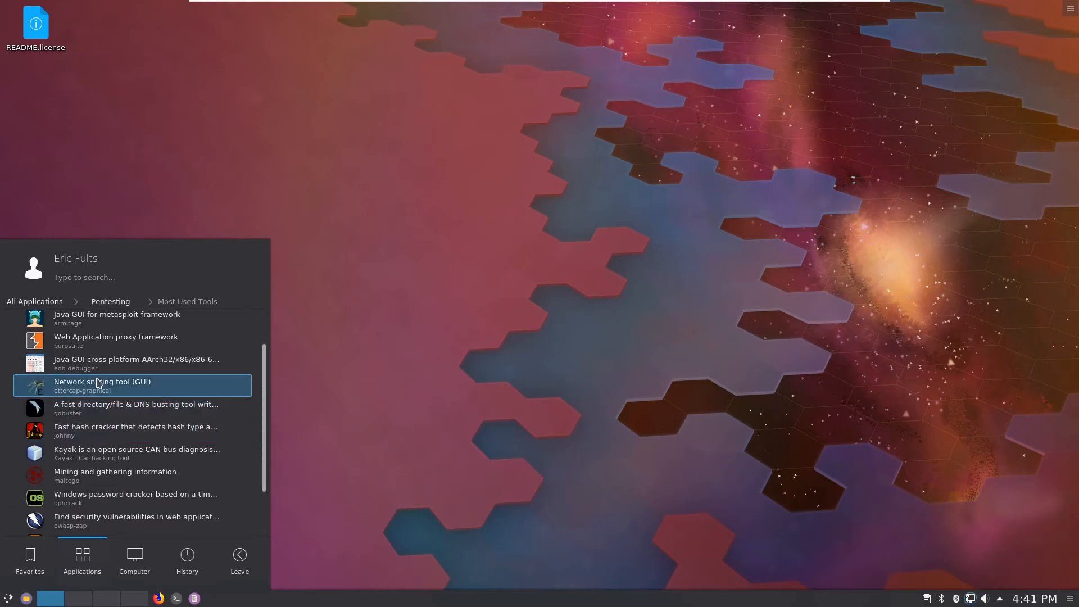
{"action": "scroll", "coordinate": [89, 474], "scroll_direction": "down", "scroll_amount": 1}
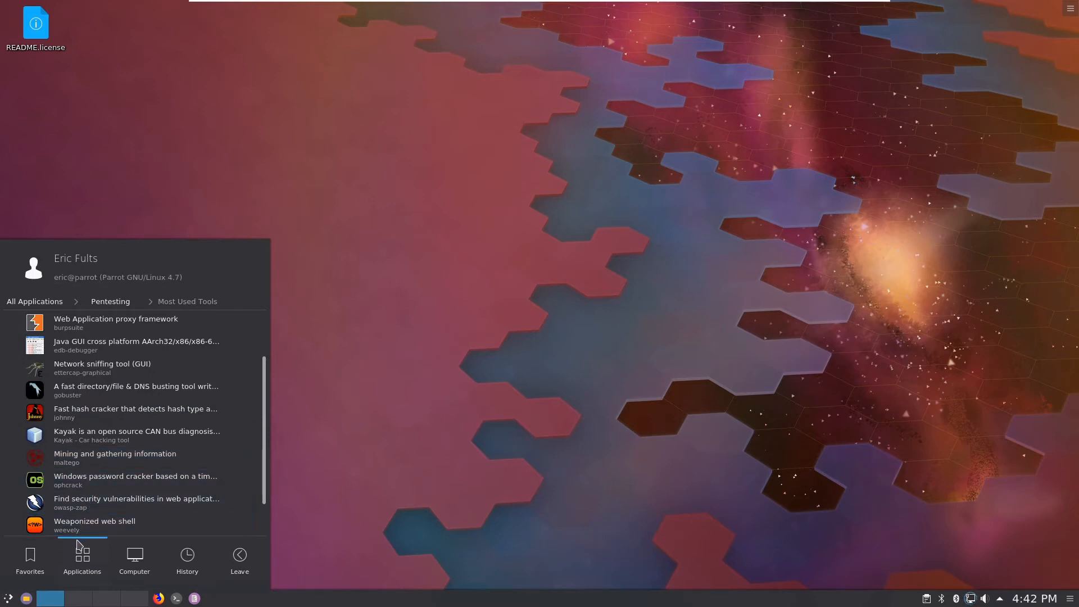
{"action": "scroll", "coordinate": [265, 455], "scroll_direction": "down", "scroll_amount": 2}
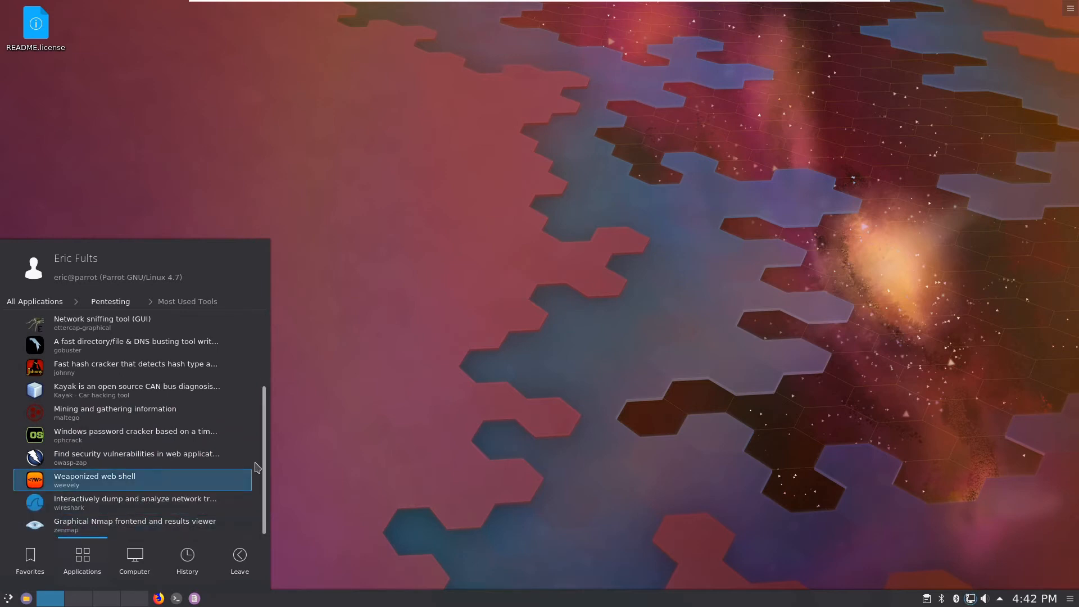
{"action": "scroll", "coordinate": [265, 475], "scroll_direction": "up", "scroll_amount": 5}
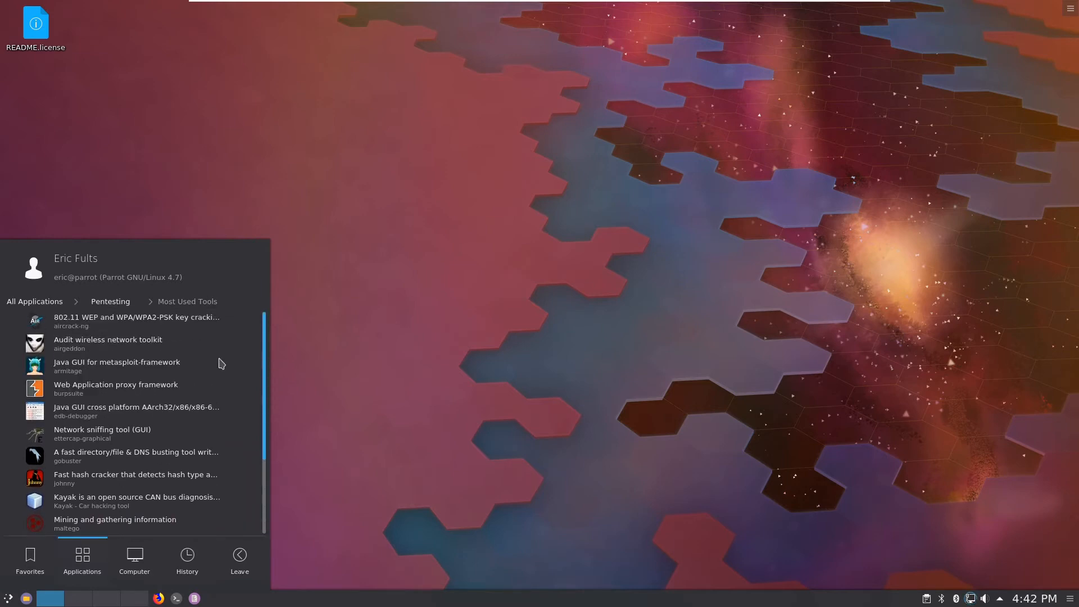
{"action": "left_click", "coordinate": [53, 302]}
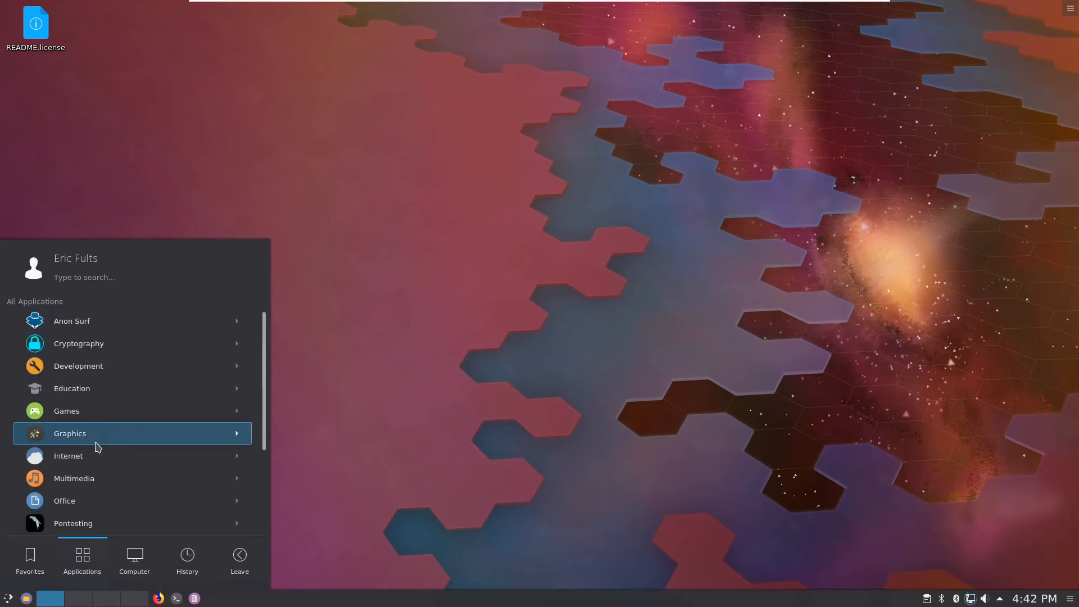
{"action": "scroll", "coordinate": [96, 446], "scroll_direction": "down", "scroll_amount": 6}
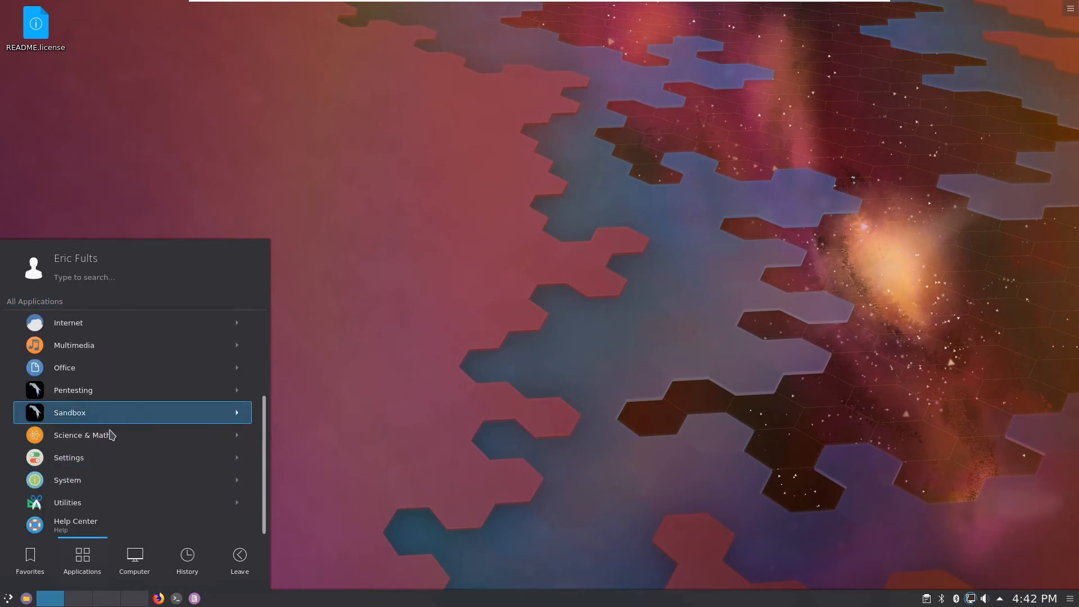
Step: Close the application menu and choose Power Off to shut down the Parrot Sec VM
{"action": "left_click", "coordinate": [742, 396]}
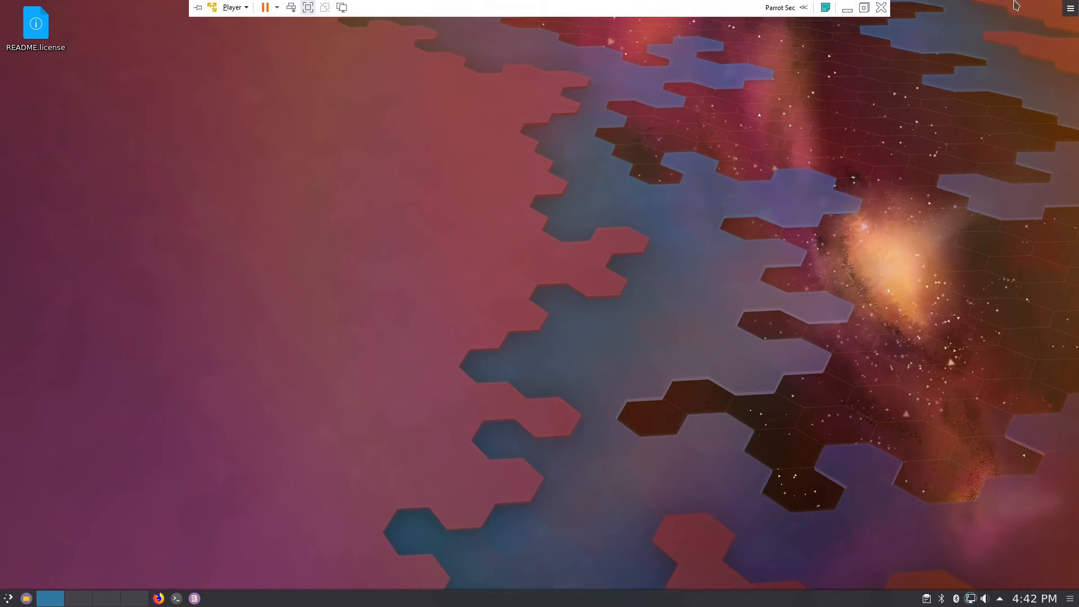
{"action": "left_click", "coordinate": [880, 7]}
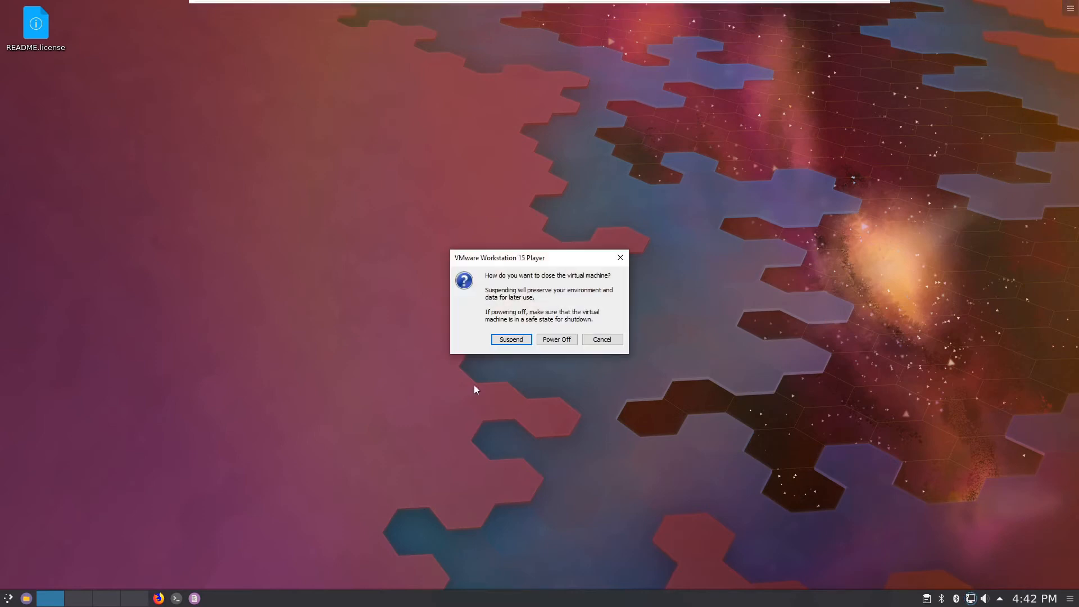
{"action": "left_click", "coordinate": [561, 341]}
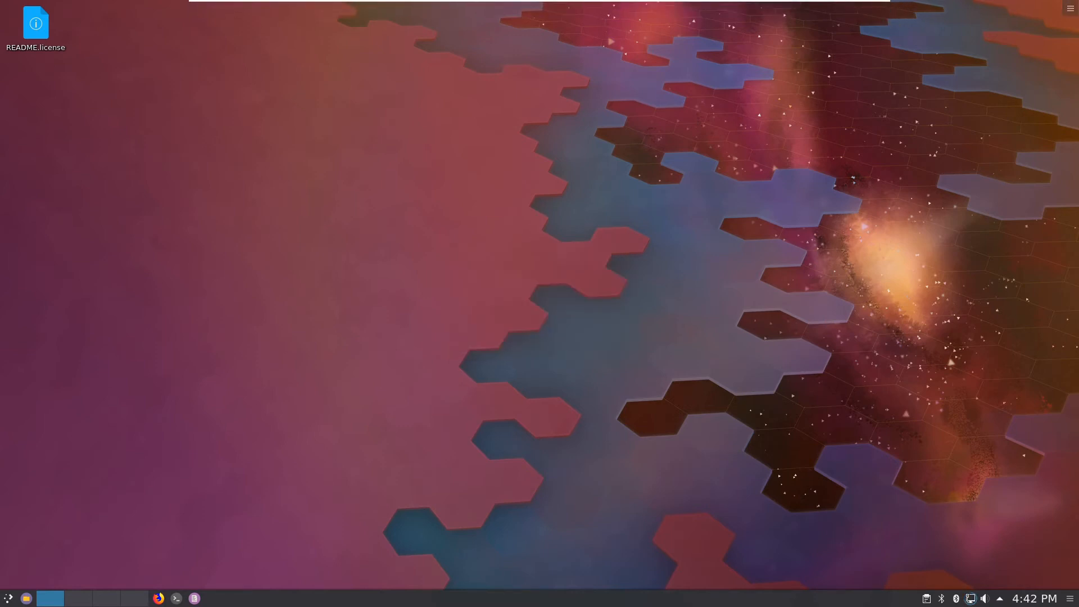
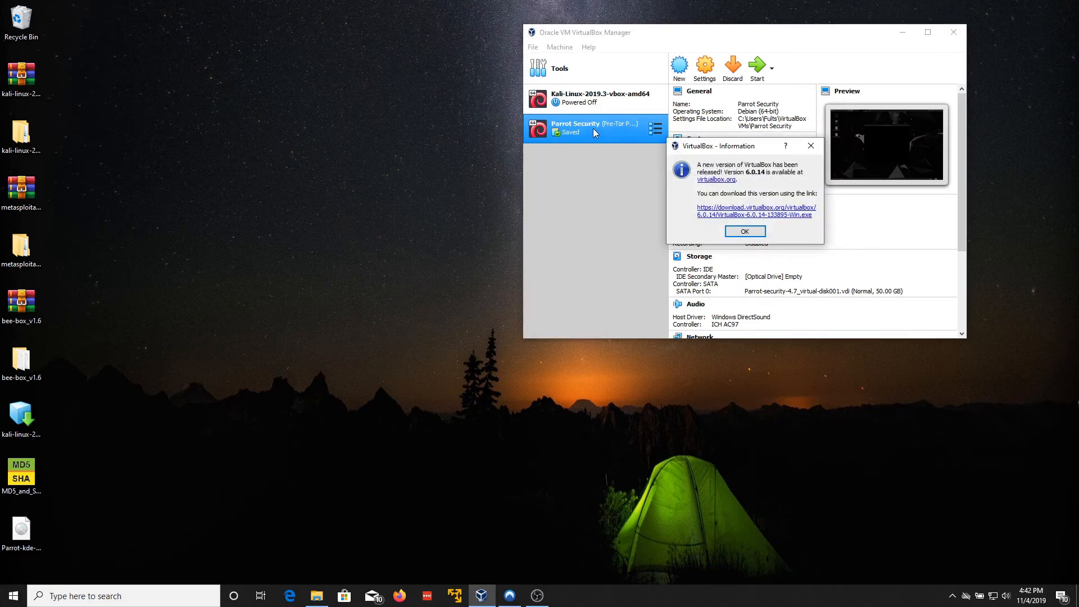
Step: Dismiss the VirtualBox new-version notice to reveal the running Parrot Security desktop
{"action": "left_click", "coordinate": [811, 146]}
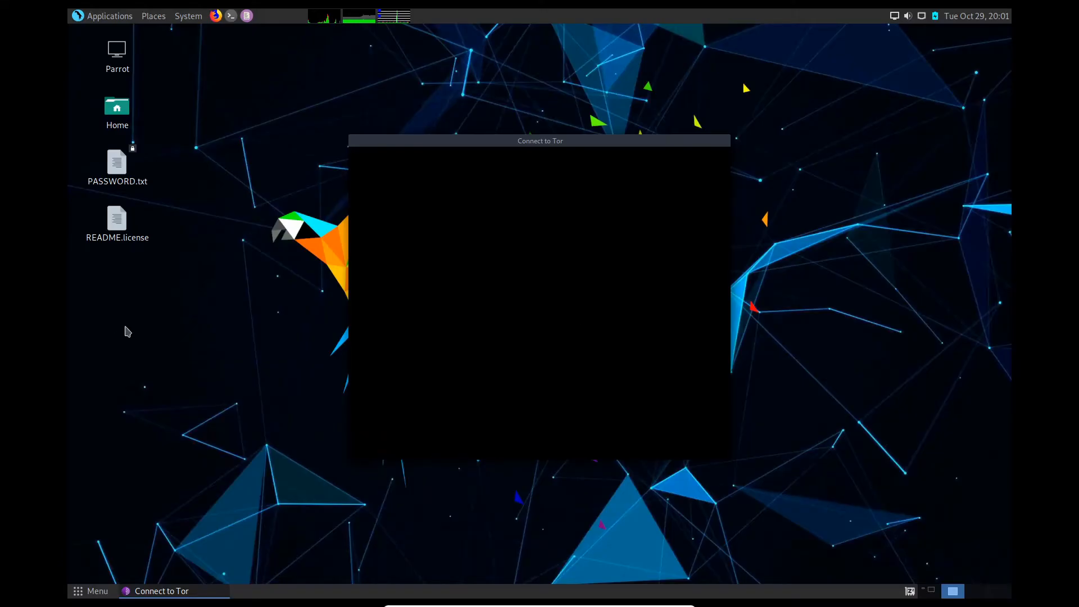
Step: Close the Connect to Tor window and open the Parrot application menu
{"action": "left_click", "coordinate": [126, 322]}
{"action": "right_click", "coordinate": [363, 146]}
{"action": "left_click", "coordinate": [390, 321]}
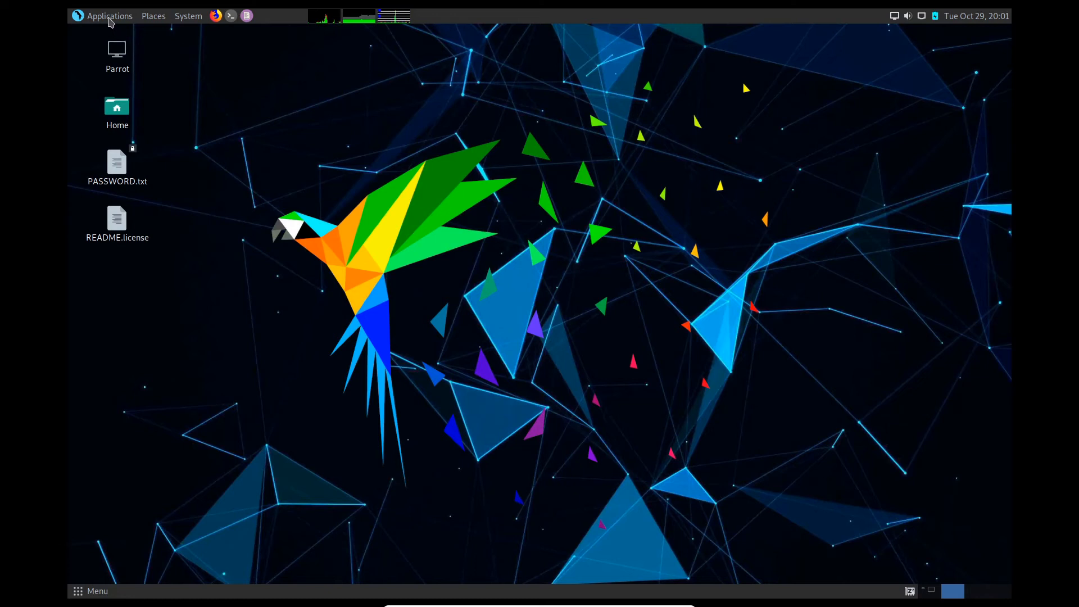
{"action": "left_click", "coordinate": [81, 598]}
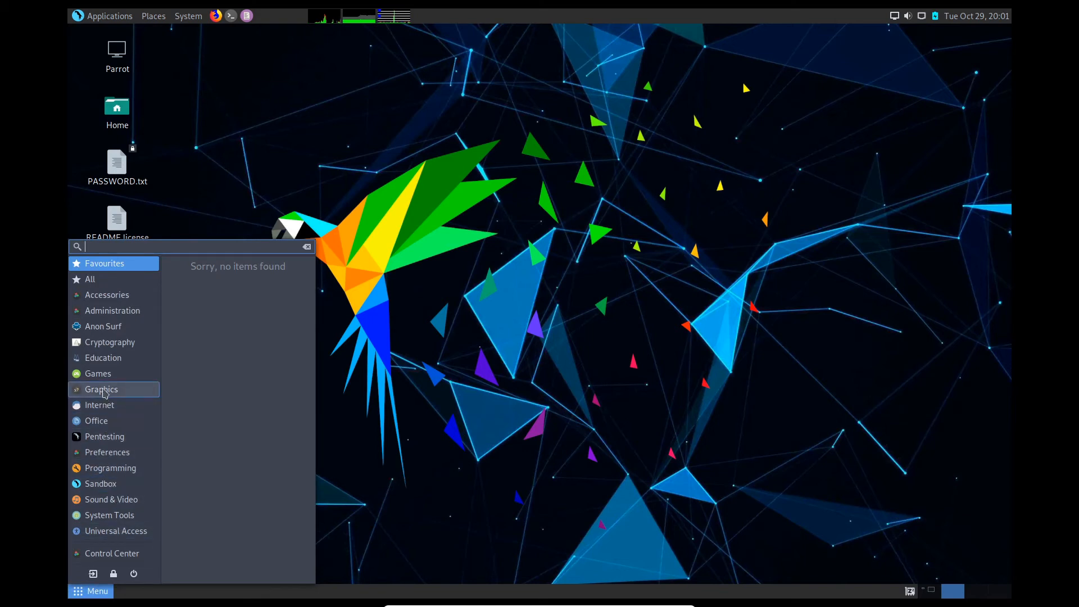
Step: Glance at the Education category's applications, then bring the application menu back up
{"action": "left_click", "coordinate": [107, 360]}
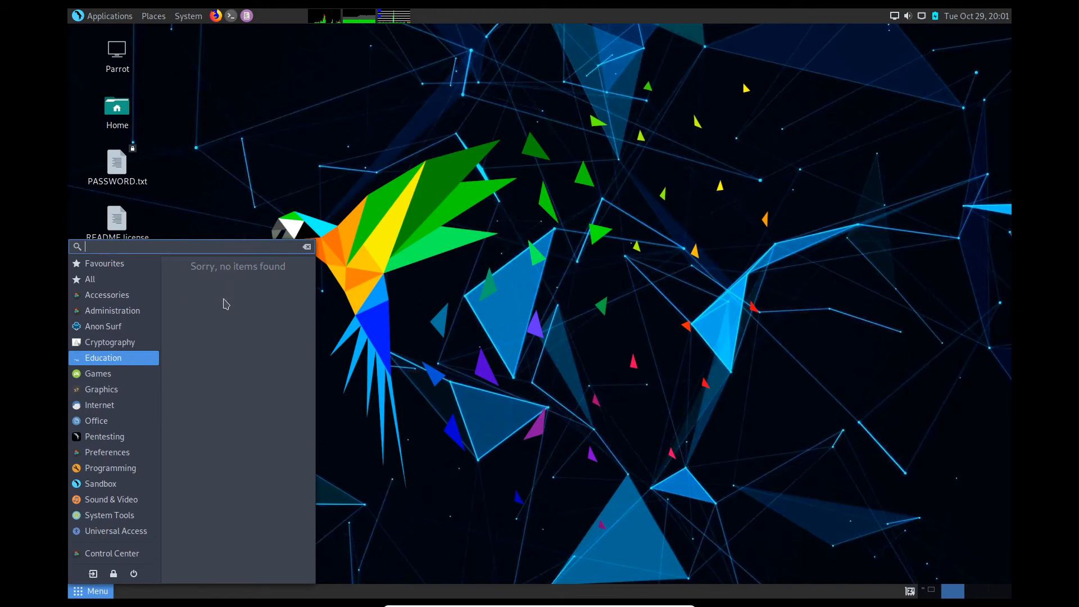
{"action": "left_click", "coordinate": [509, 361]}
{"action": "left_click", "coordinate": [79, 596]}
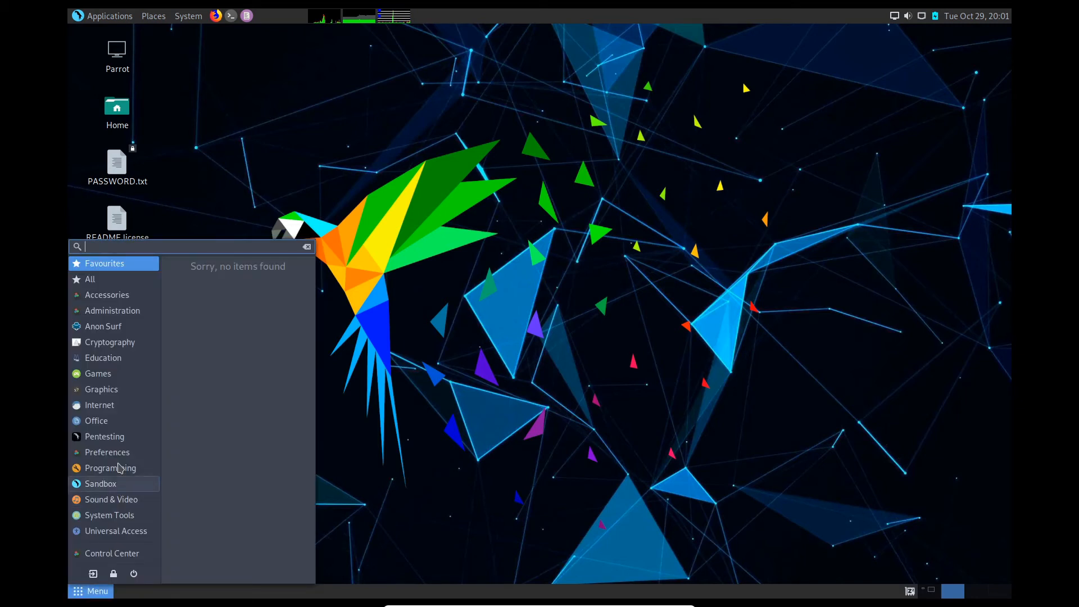
Step: Browse the Pentesting tools from 0trace to the bottom of the list, then dismiss the menu
{"action": "left_click", "coordinate": [104, 436]}
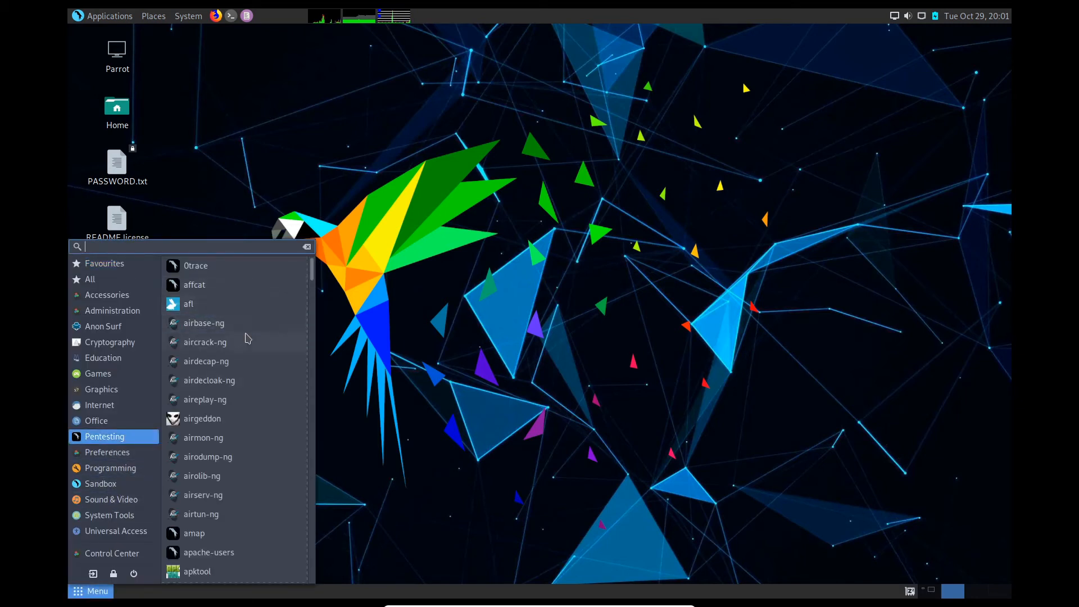
{"action": "scroll", "coordinate": [316, 288], "scroll_direction": "down", "scroll_amount": 5}
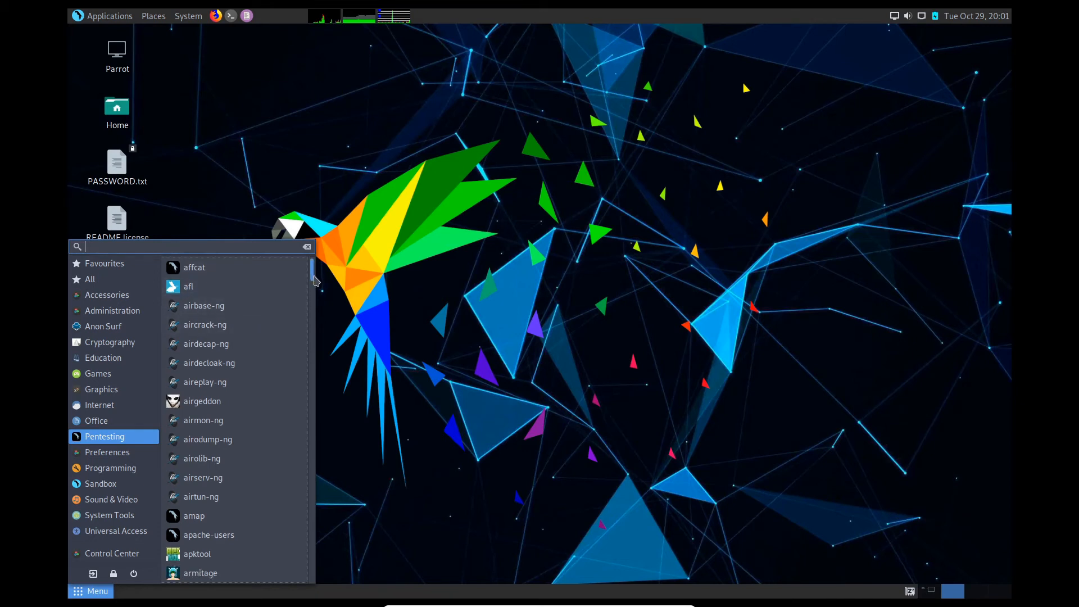
{"action": "scroll", "coordinate": [315, 315], "scroll_direction": "down", "scroll_amount": 15}
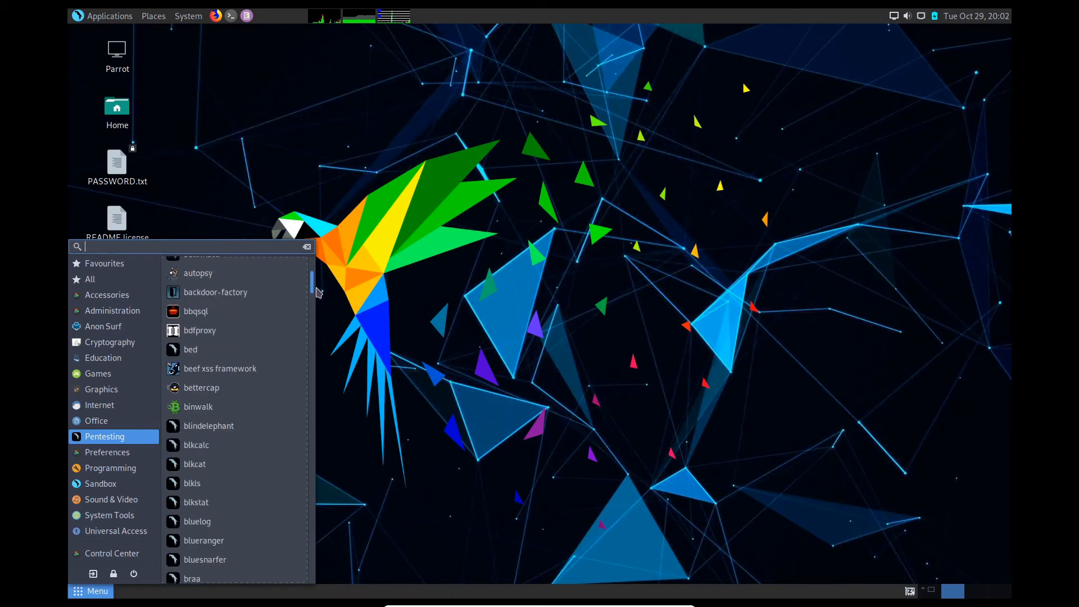
{"action": "left_click_drag", "start_coordinate": [313, 338], "coordinate": [315, 273]}
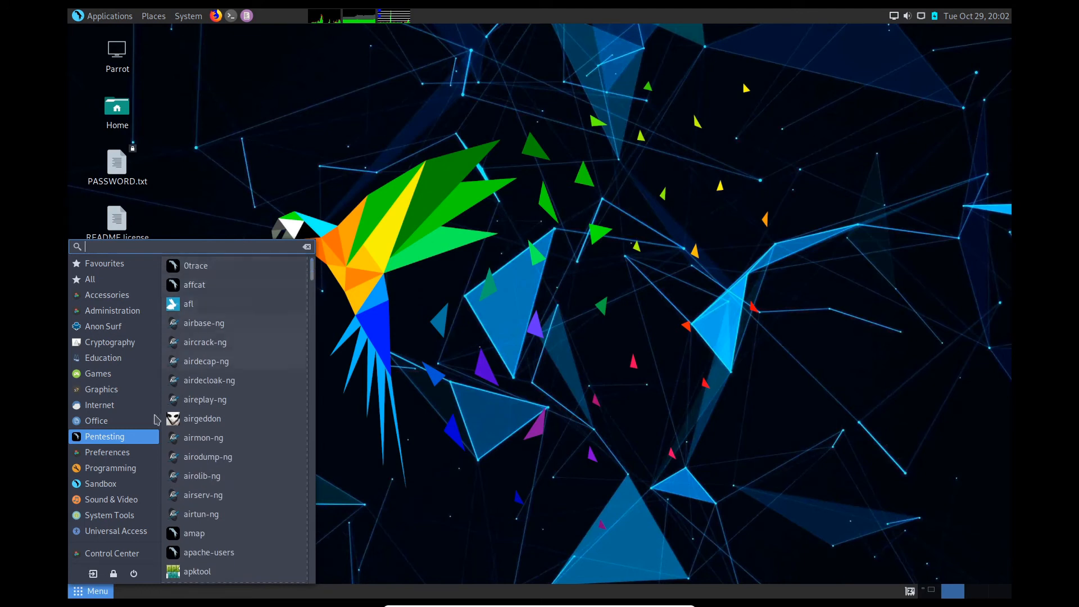
{"action": "left_click", "coordinate": [447, 257]}
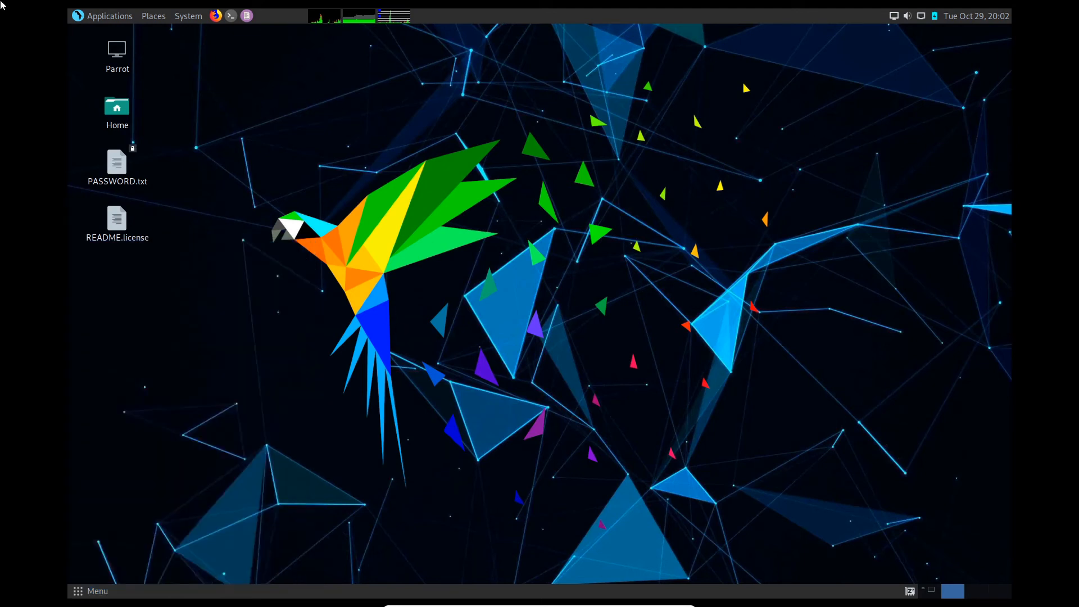
{"action": "left_click", "coordinate": [97, 16]}
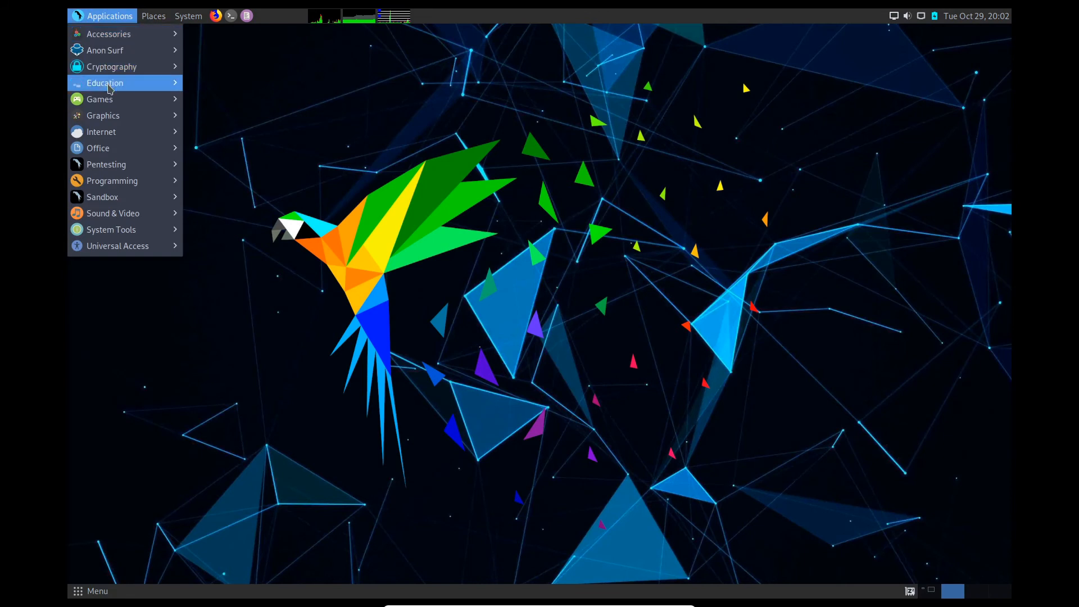
{"action": "mouse_move", "coordinate": [100, 166]}
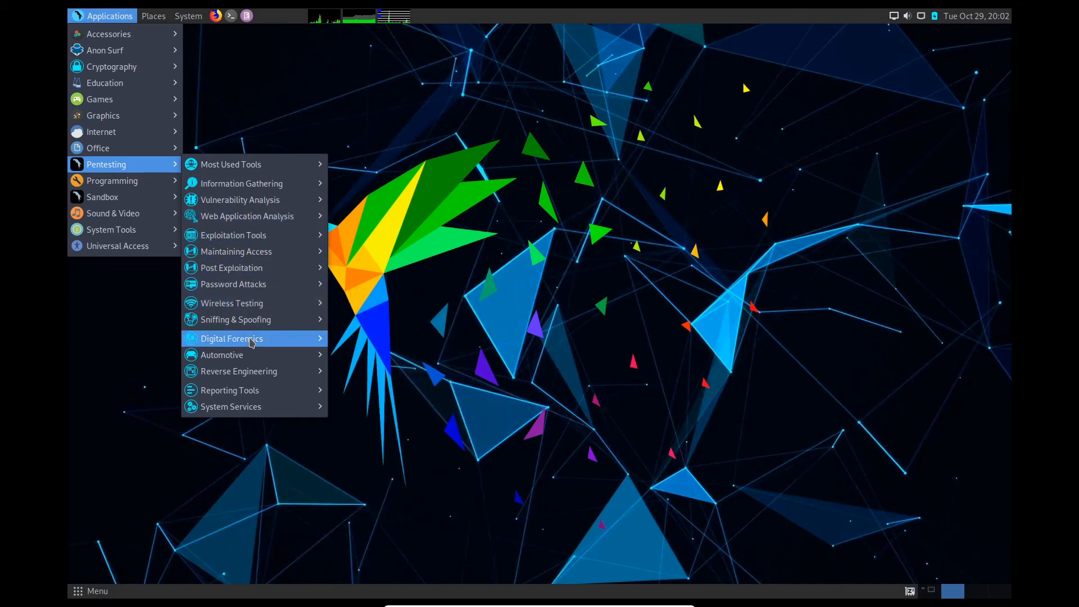
{"action": "mouse_move", "coordinate": [251, 343]}
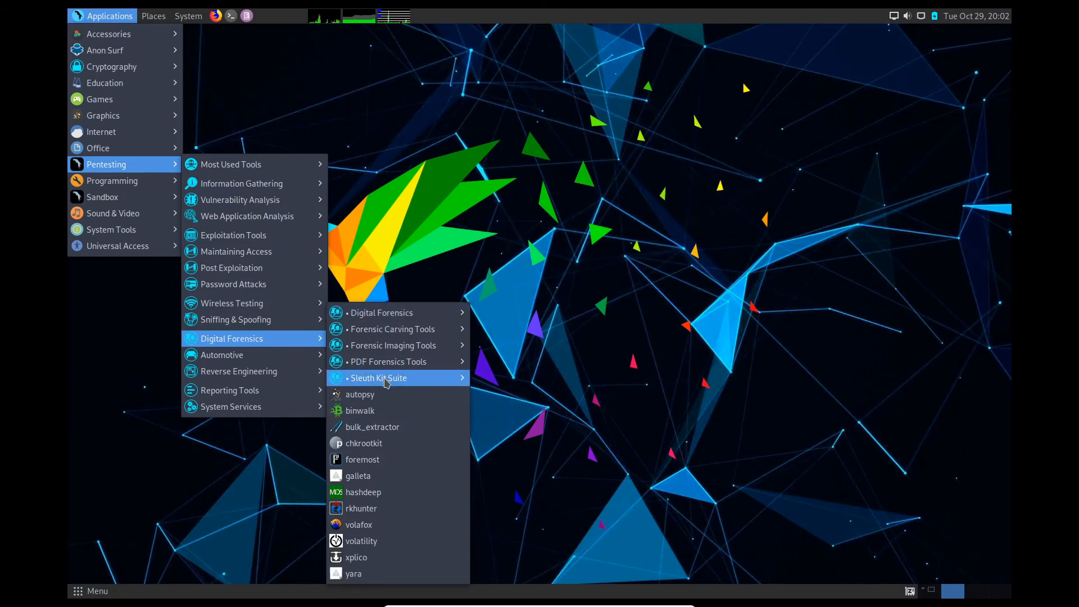
{"action": "mouse_move", "coordinate": [393, 351]}
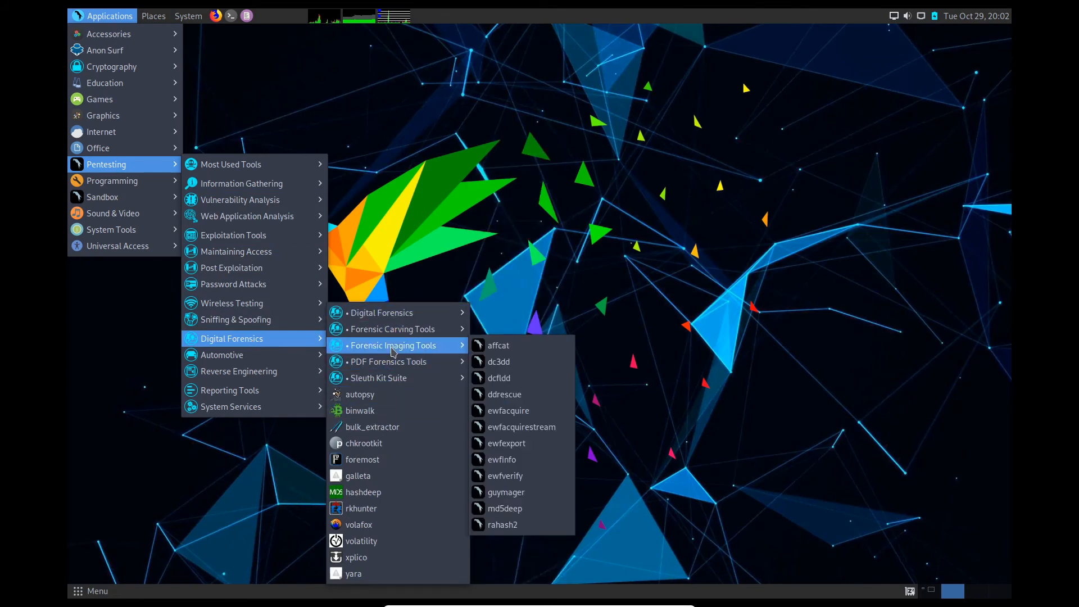
{"action": "mouse_move", "coordinate": [406, 333]}
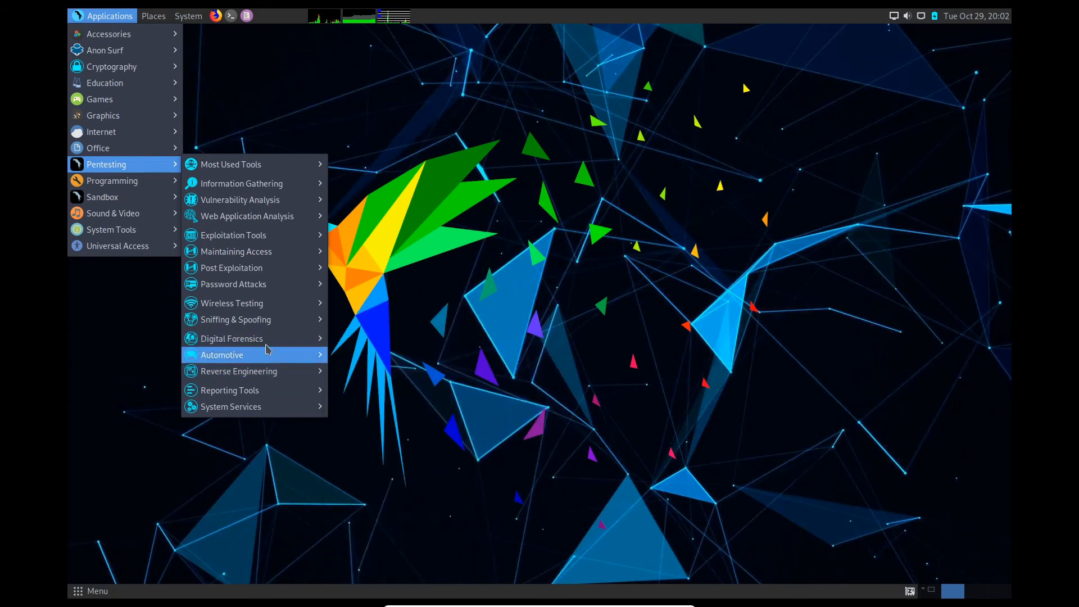
{"action": "mouse_move", "coordinate": [253, 371]}
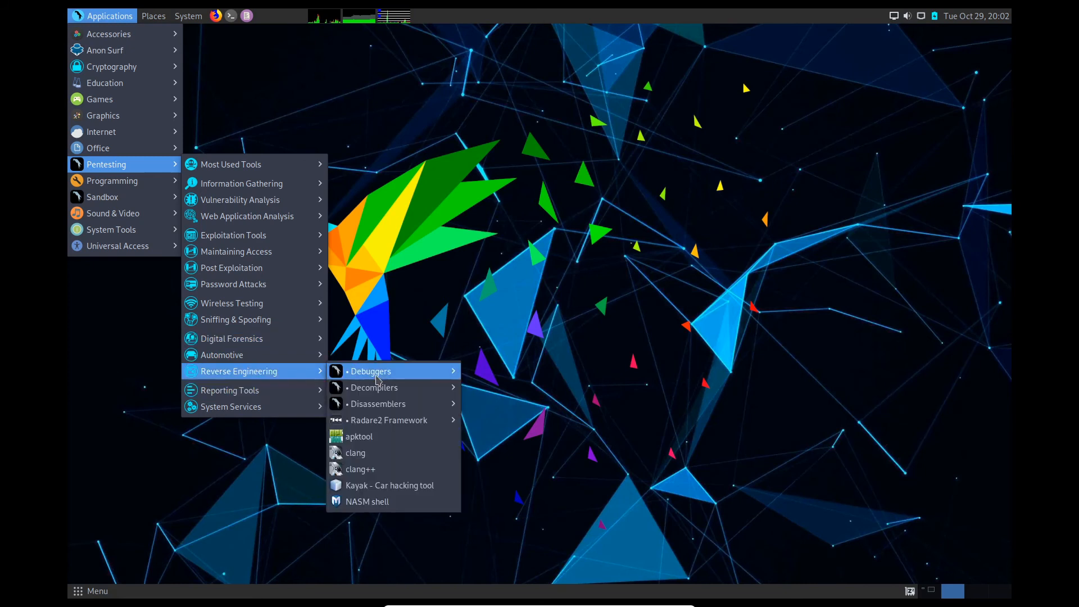
{"action": "mouse_move", "coordinate": [379, 387]}
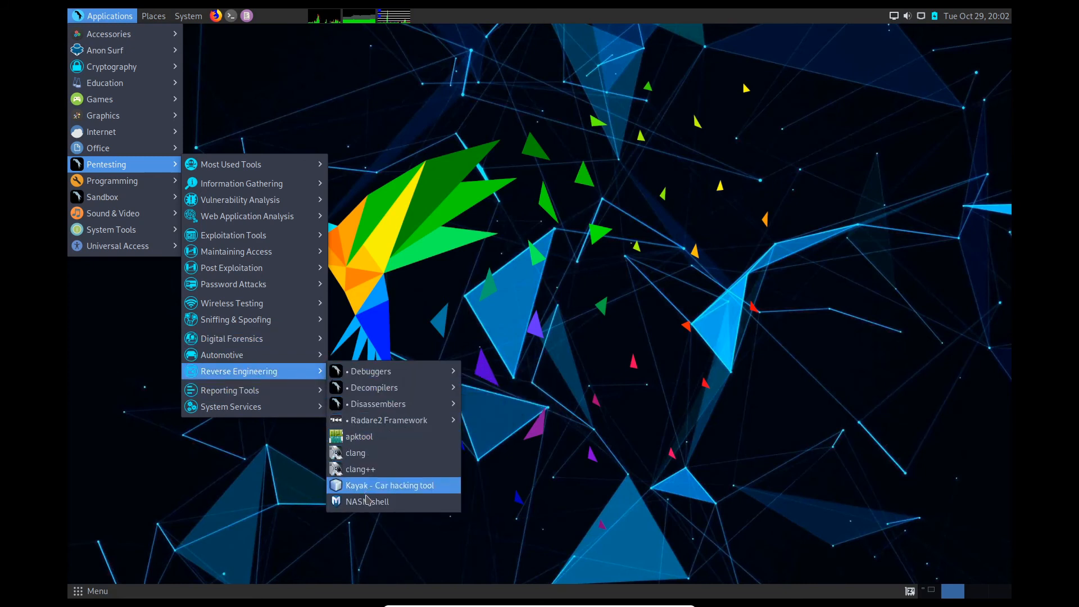
{"action": "mouse_move", "coordinate": [252, 237]}
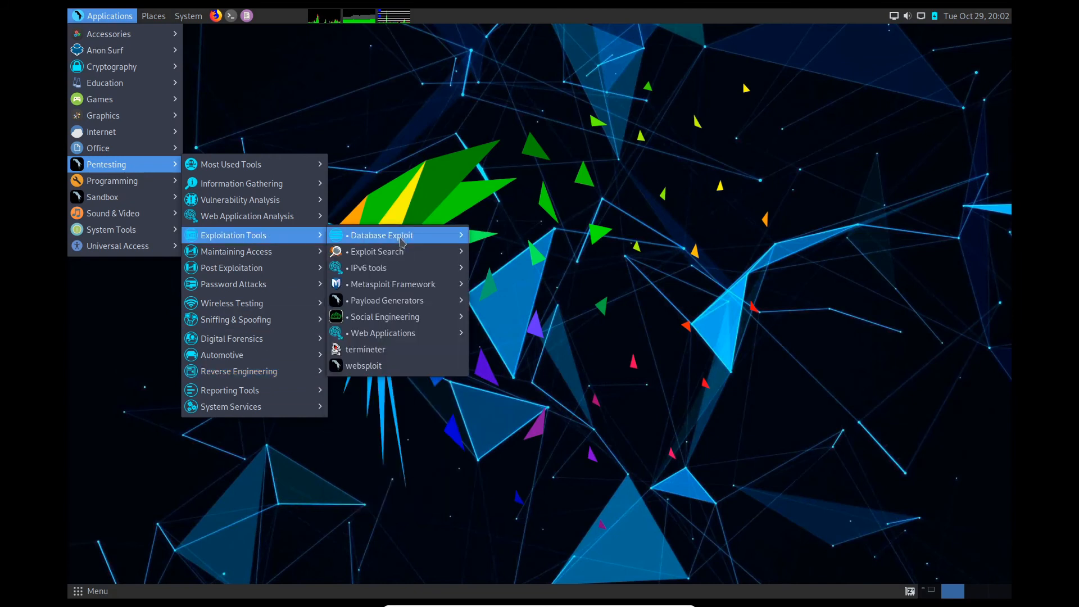
{"action": "mouse_move", "coordinate": [404, 242]}
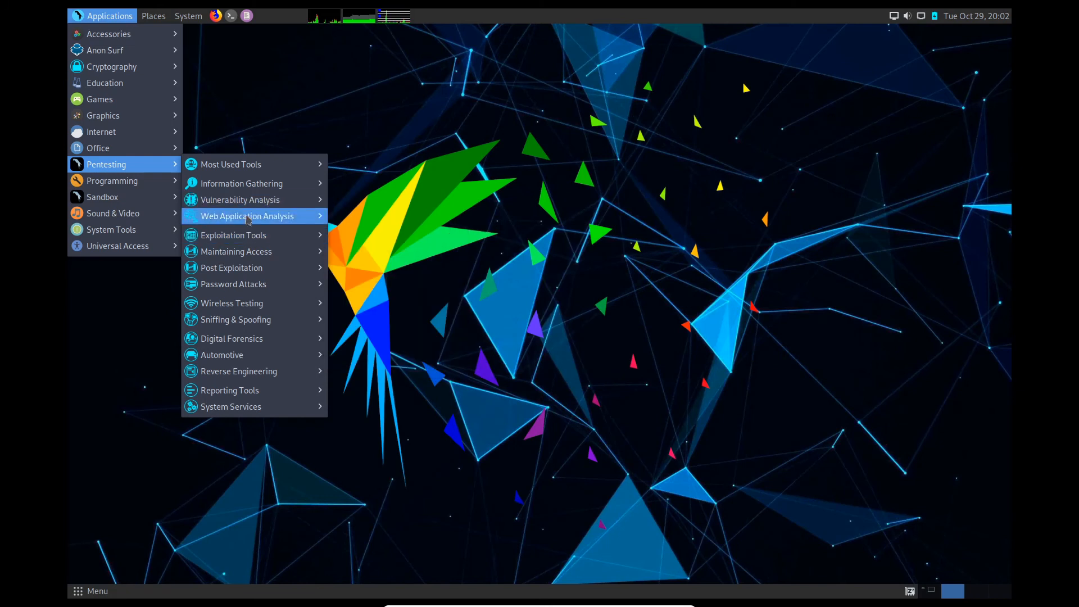
{"action": "mouse_move", "coordinate": [247, 218]}
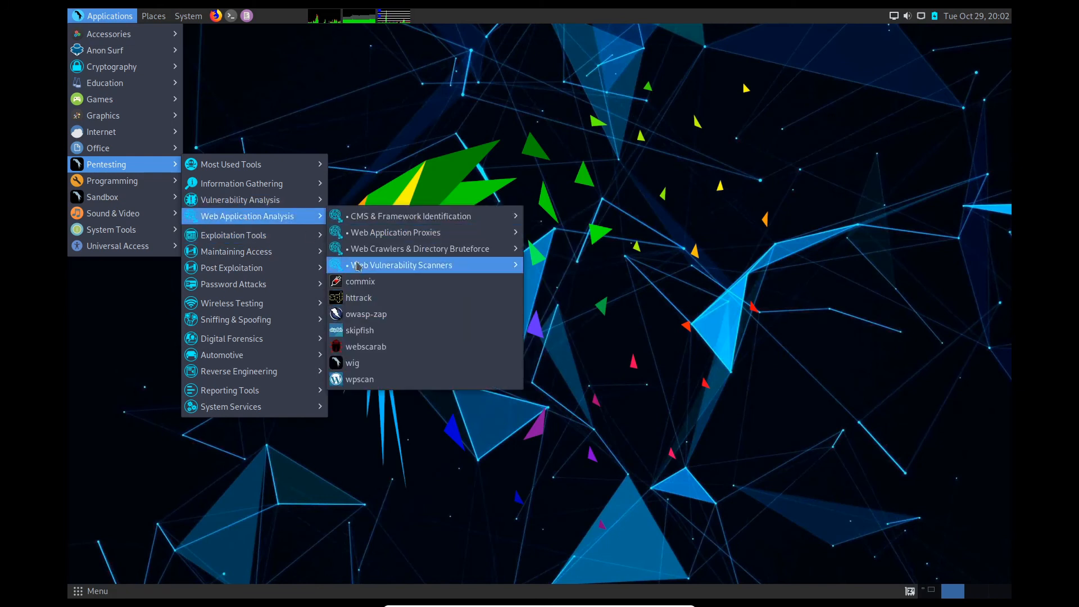
{"action": "left_click", "coordinate": [451, 119]}
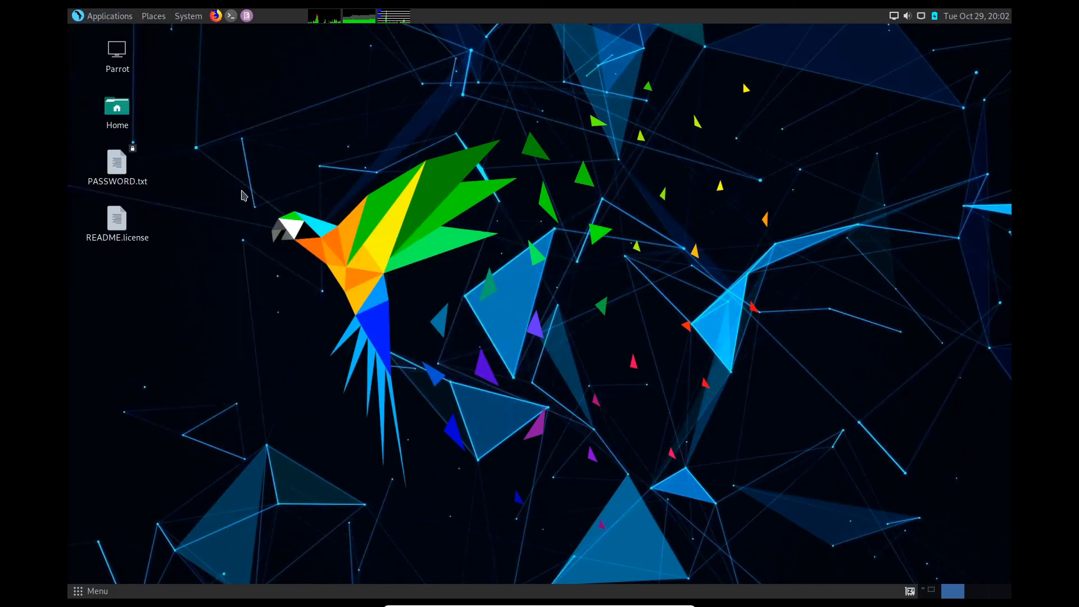